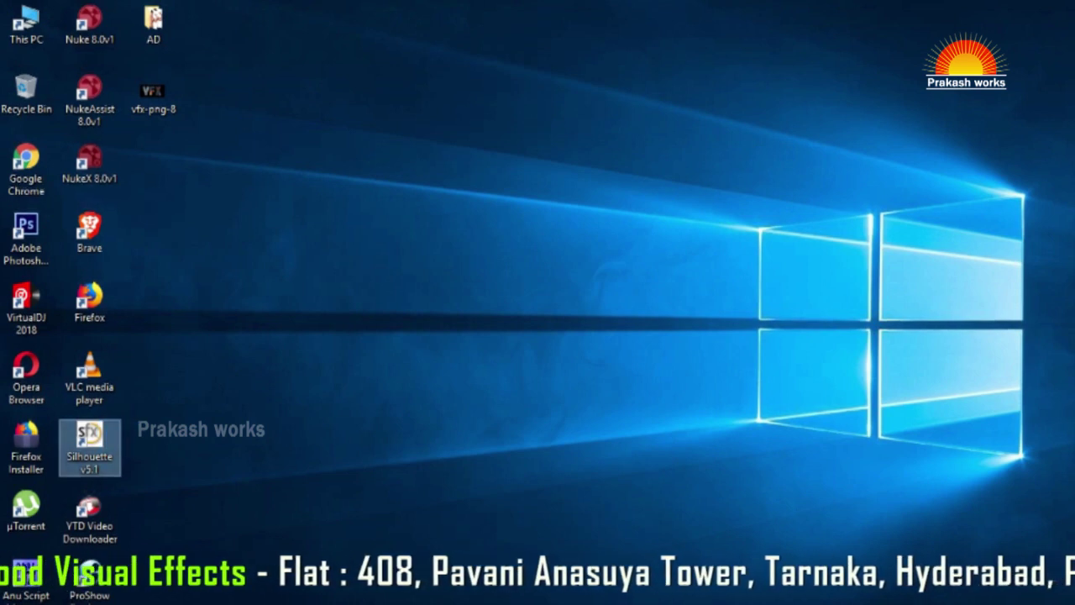
drag(123, 446, 102, 458)
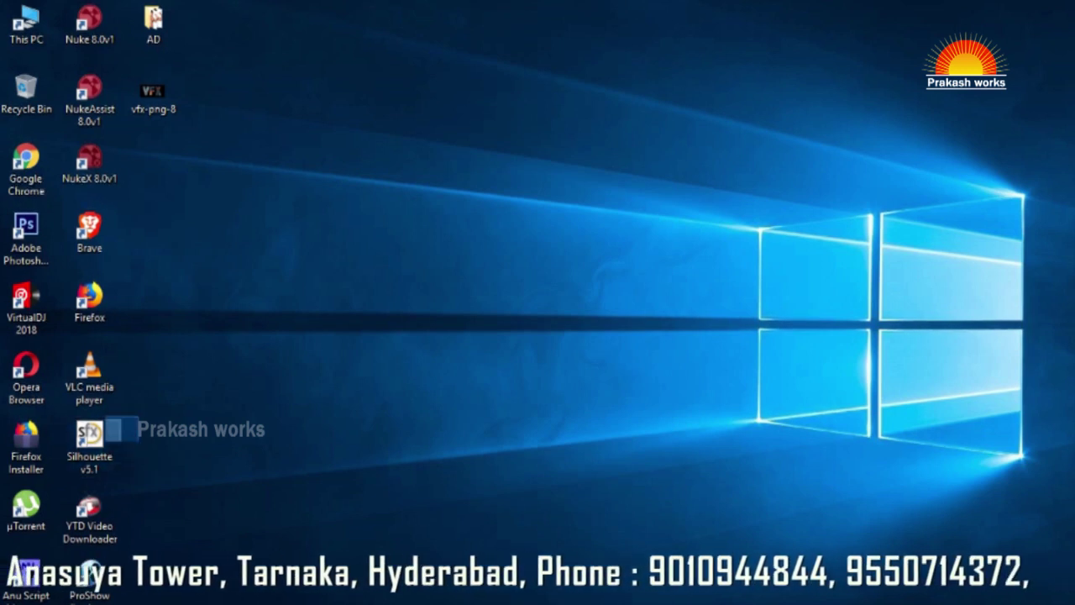
click(180, 461)
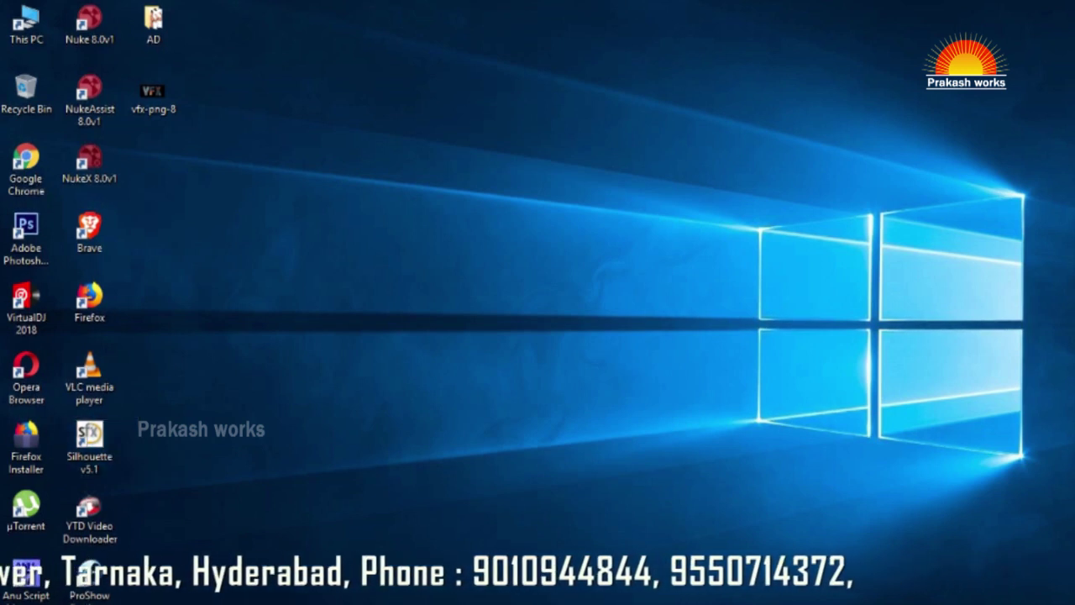
Open the Student Work folder on Local Disk (E:) in File Explorer
key(super+e)
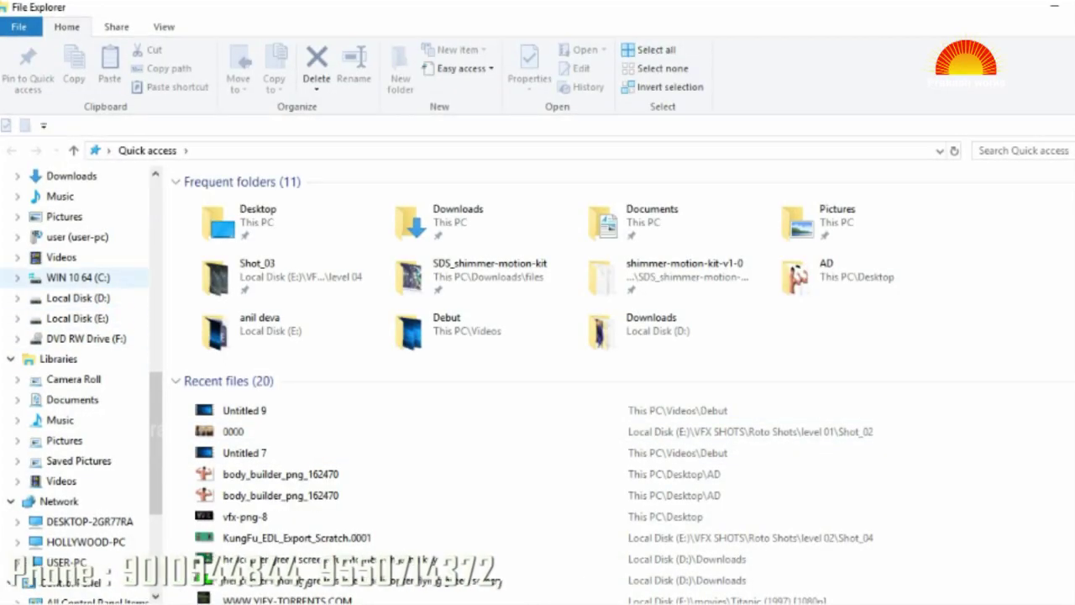
scroll(77, 379, up, 1)
scroll(77, 370, up, 1)
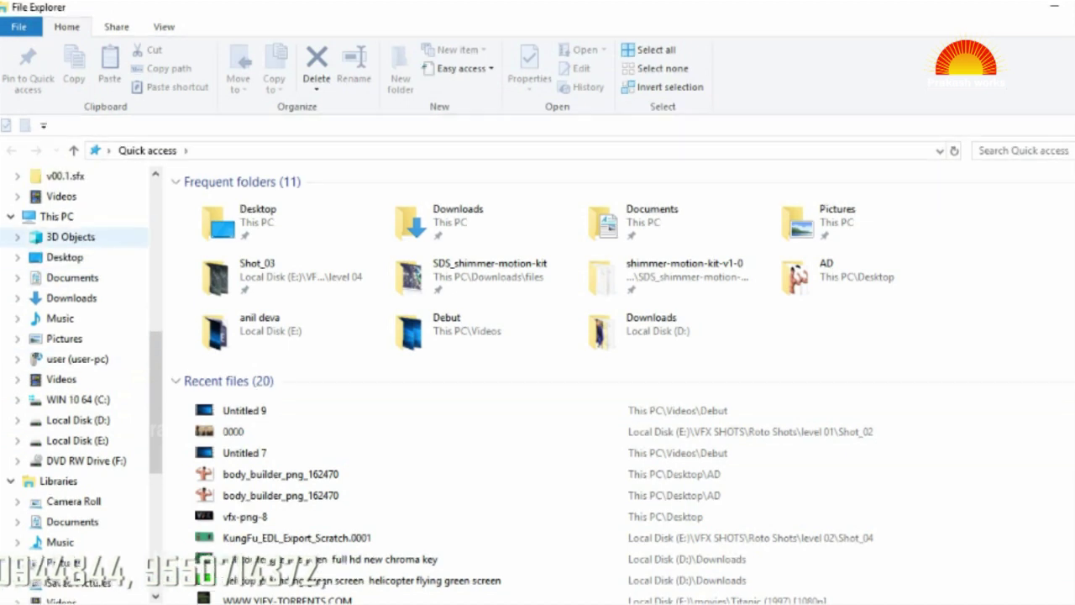
click(57, 215)
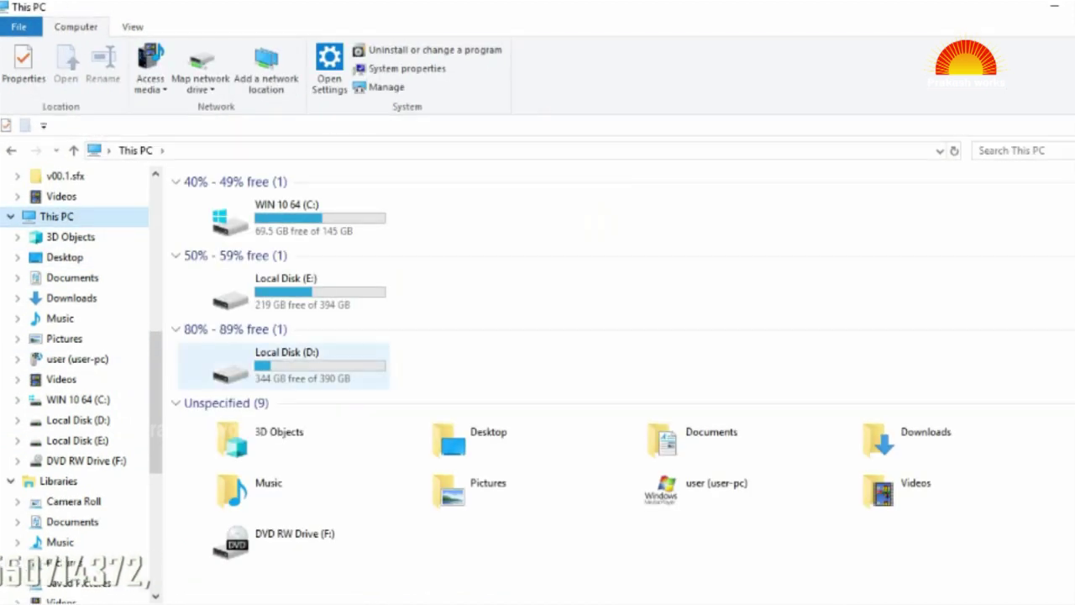
click(286, 290)
click(286, 219)
click(286, 292)
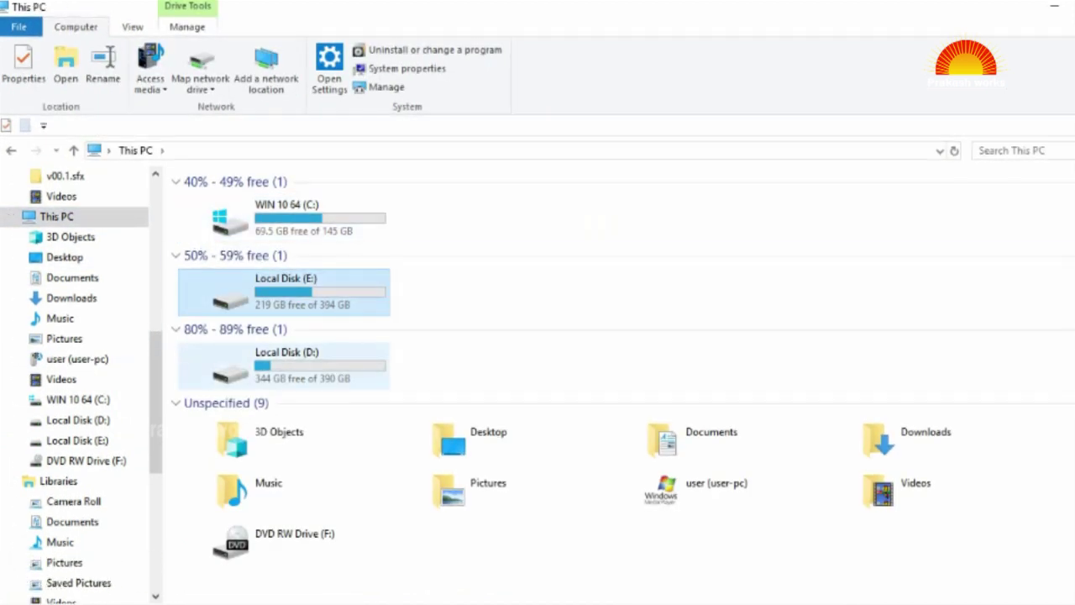
click(286, 365)
click(285, 293)
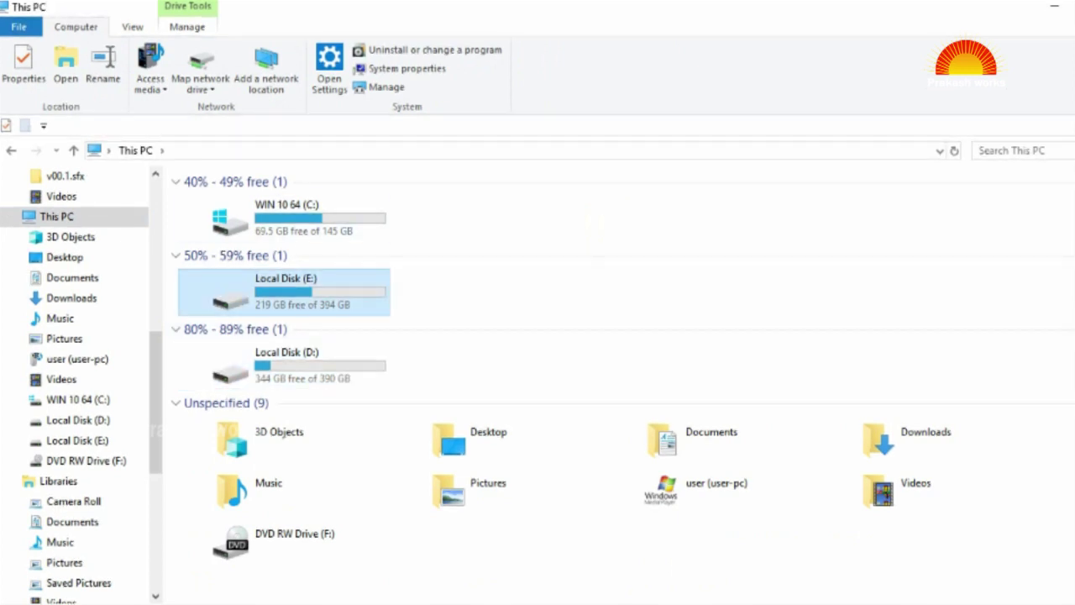
double_click(285, 289)
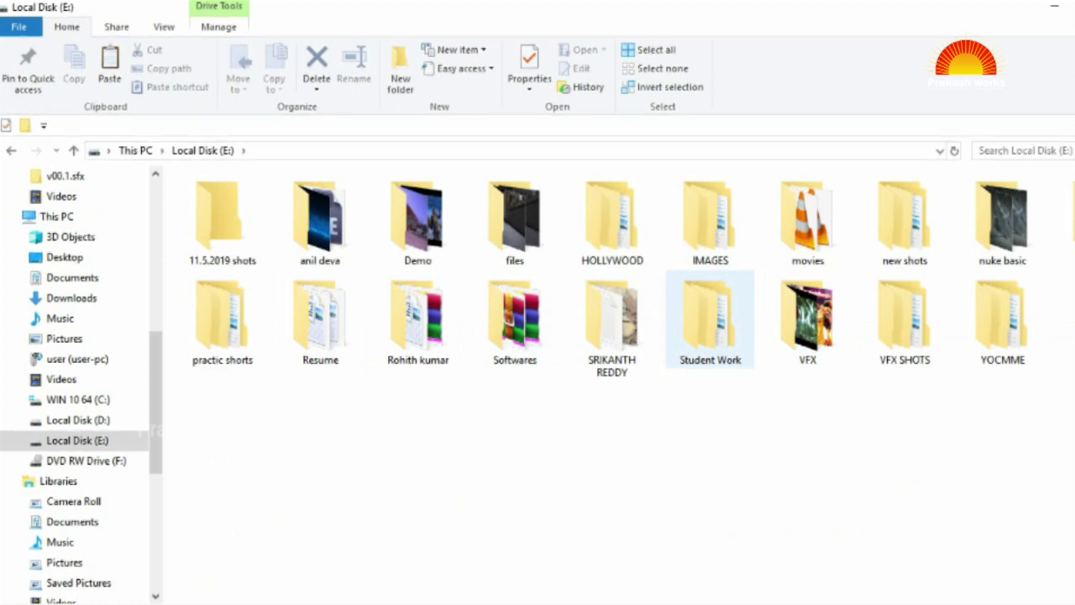
double_click(709, 318)
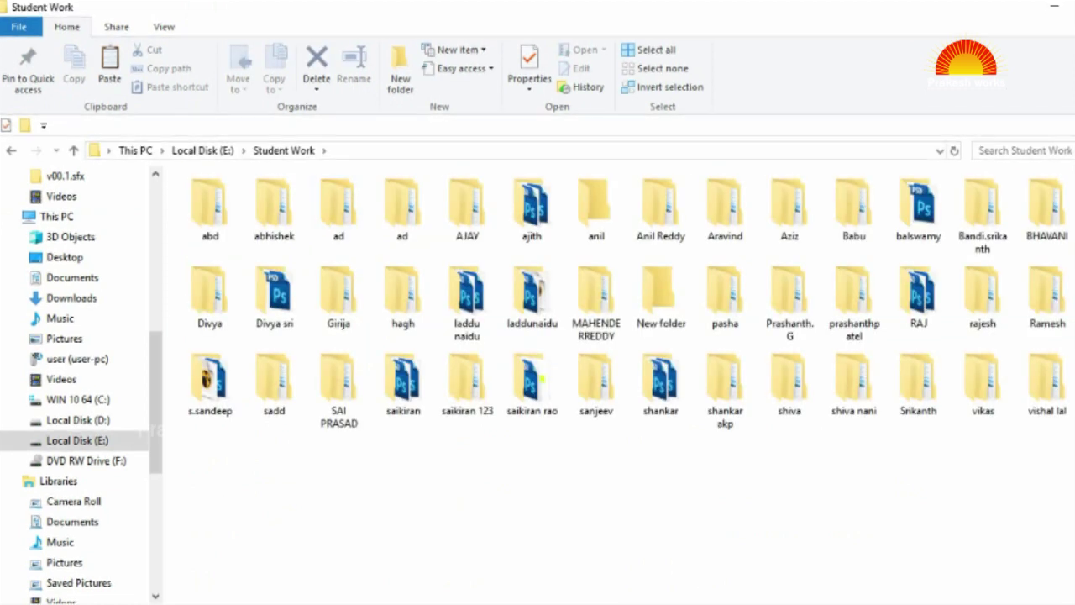
Create a folder named with the student's first name in capitals inside Student Work and open it
key(ctrl+shift+n)
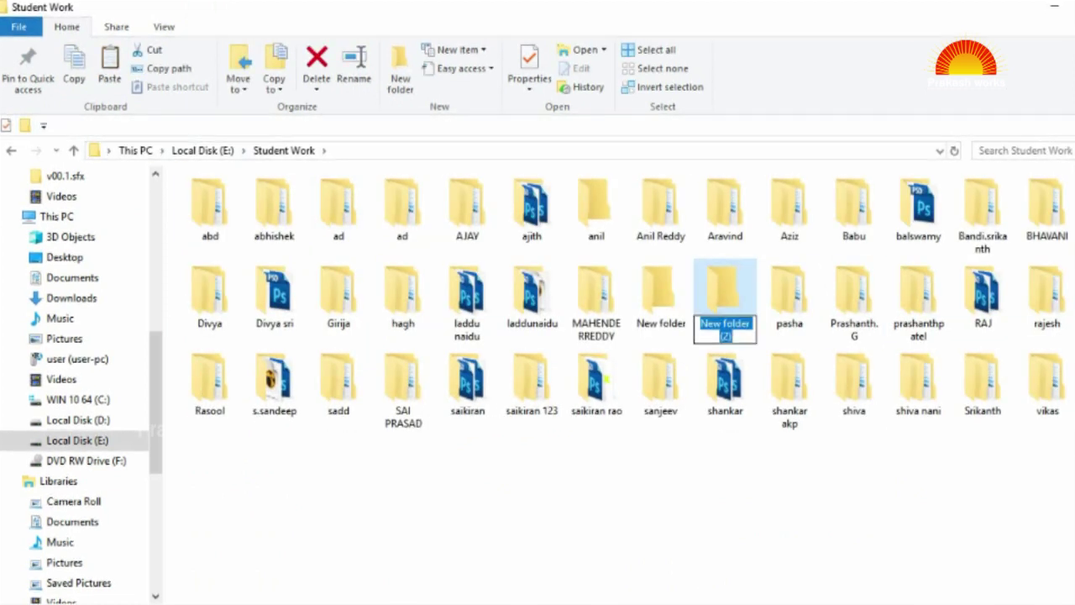
text(rO)
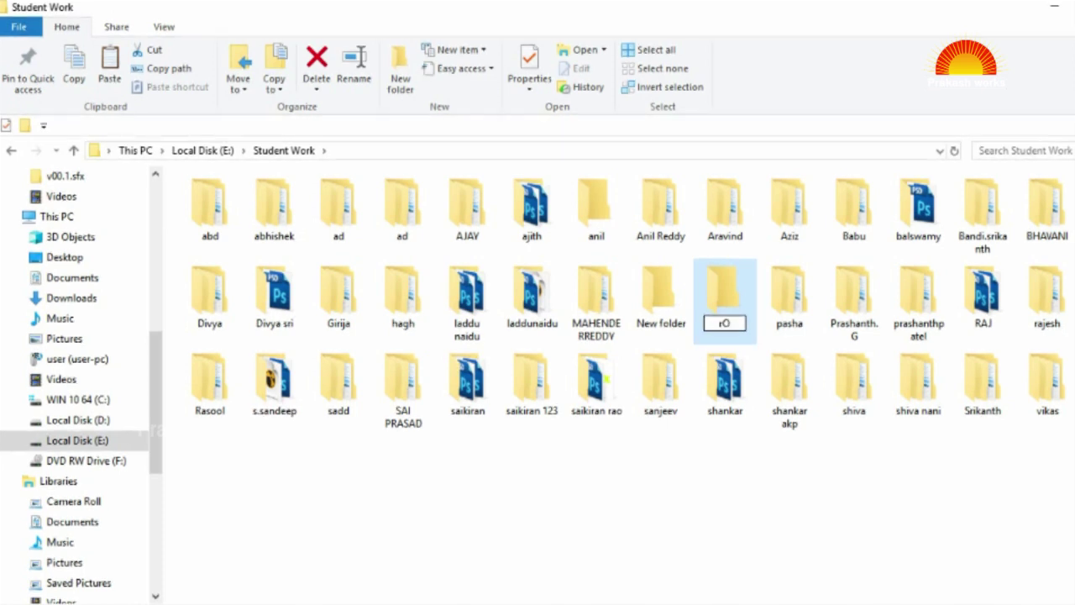
text(HITH)
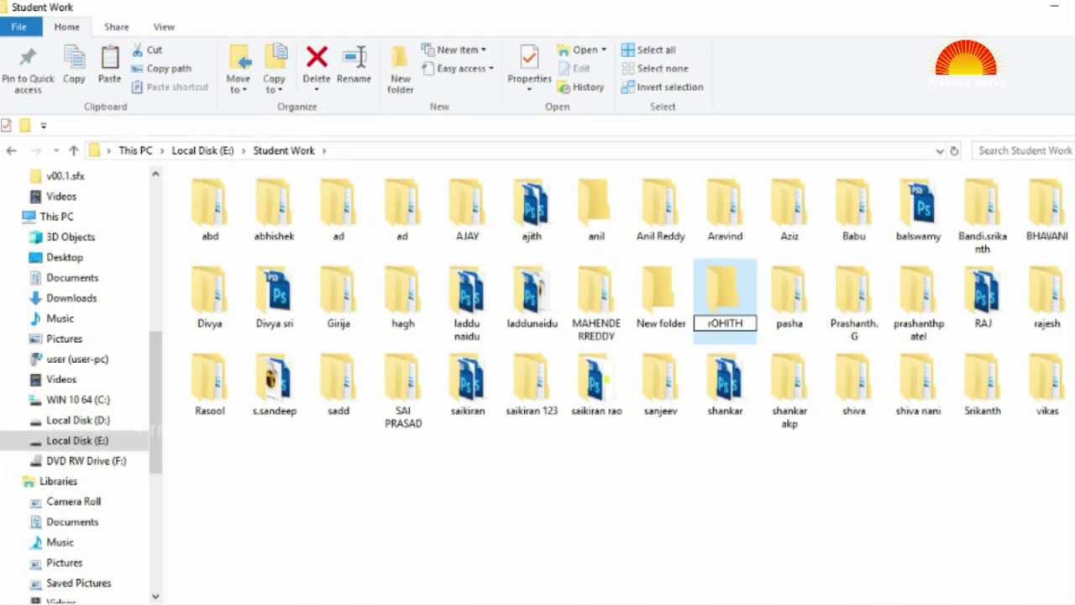
key(Home)
key(shift+Right)
key(BackSpace)
text(R)
key(Return)
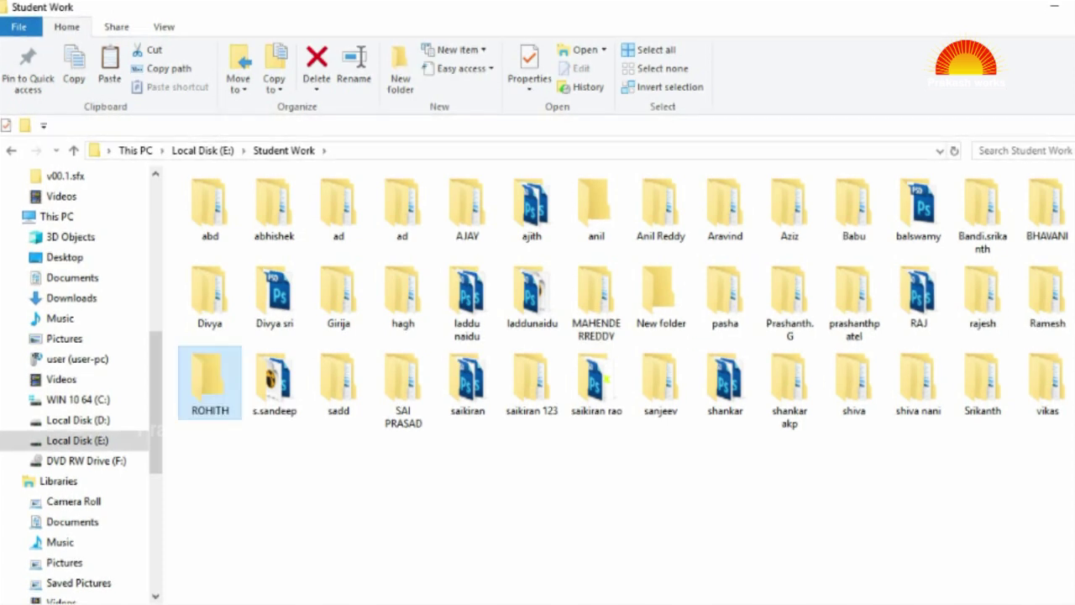
key(Return)
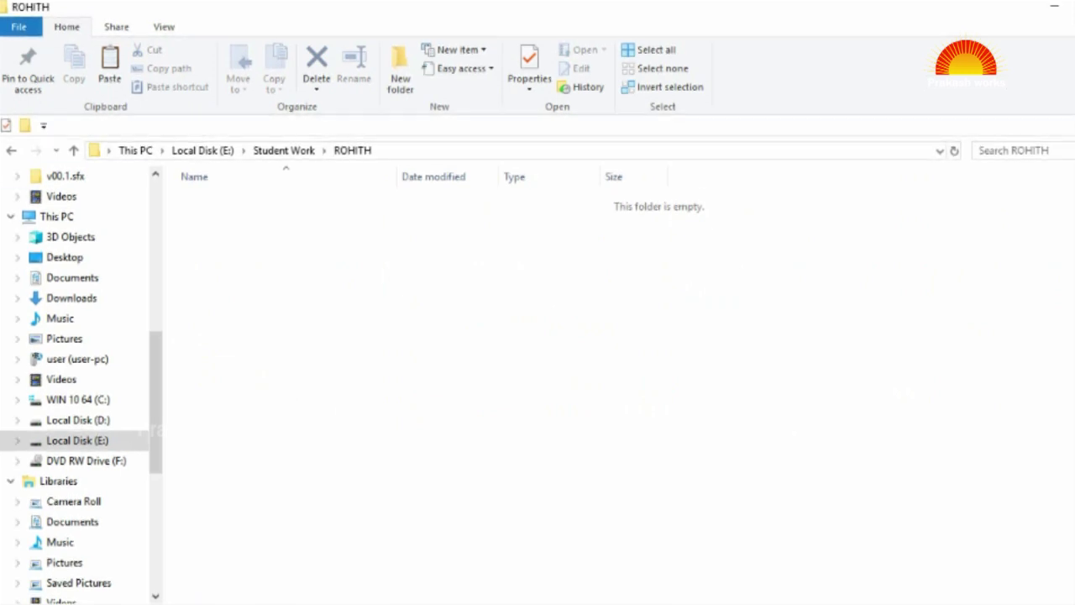
Create a dated folder named 01-06-2019 inside the student's folder and open it
key(ctrl+shift+n)
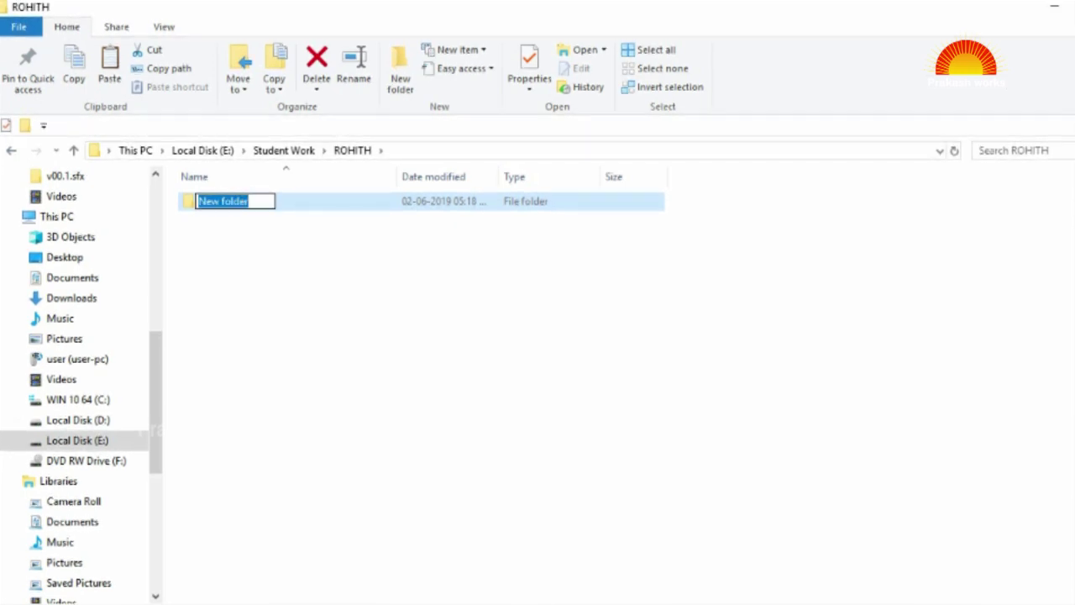
text(01-)
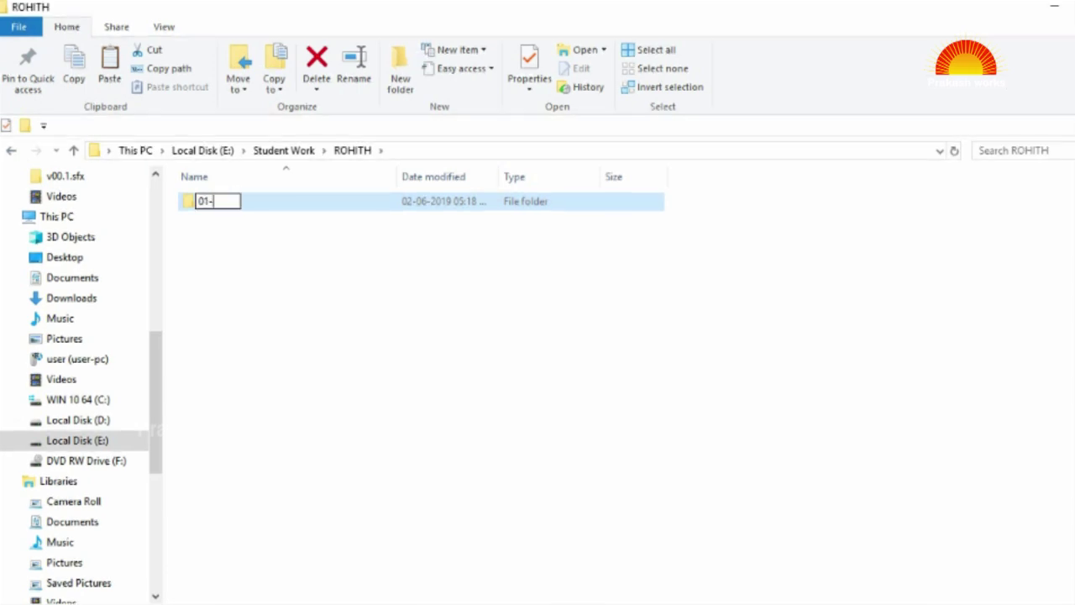
text( 06)
text( 2019)
key(Return)
key(Return)
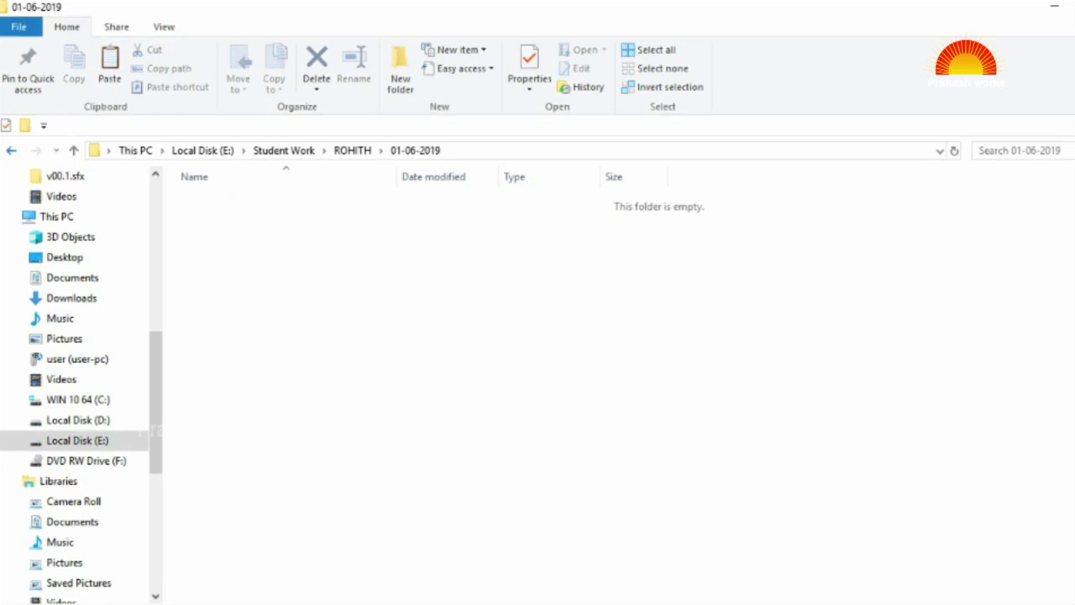
key(BackSpace)
key(Return)
drag(306, 228, 429, 311)
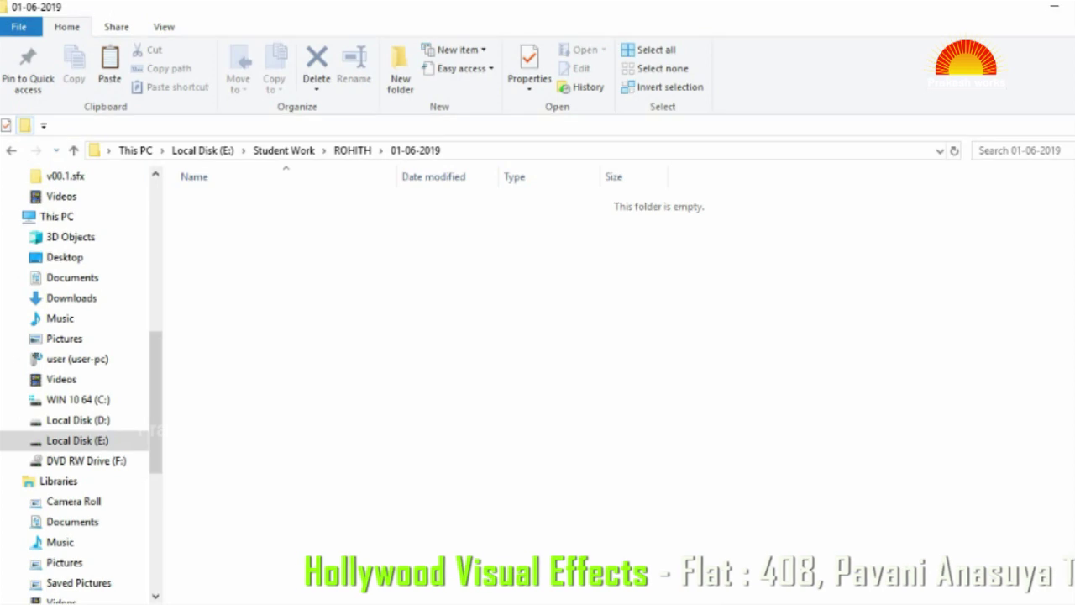
Create a subfolder named INPUT in the 01-06-2019 folder
key(ctrl+shift+n)
key(BackSpace)
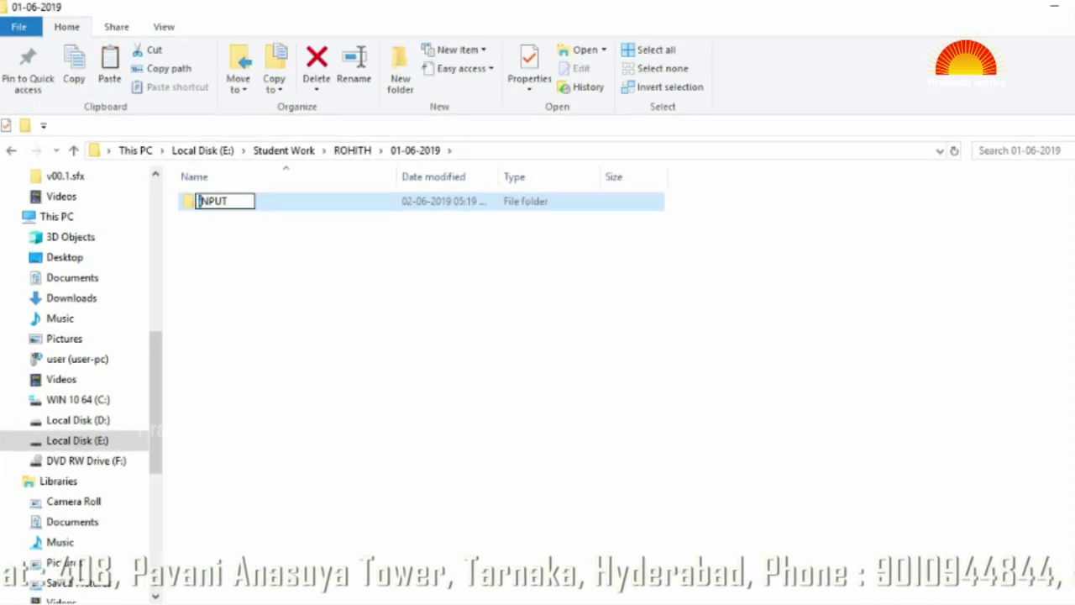
key(Return)
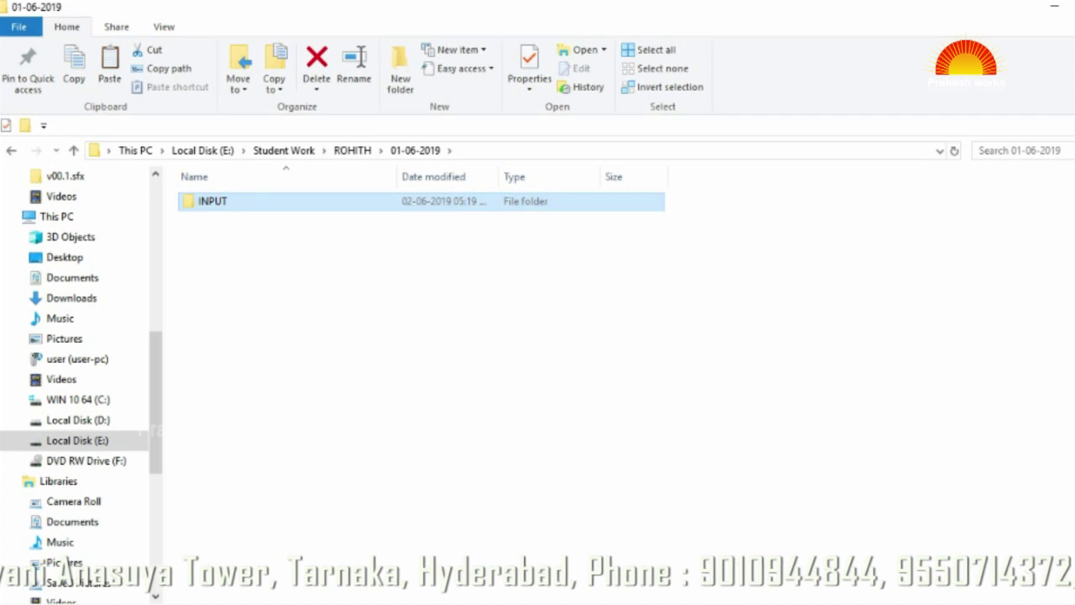
Create a second subfolder named WORKFILE beside INPUT
key(ctrl+shift+n)
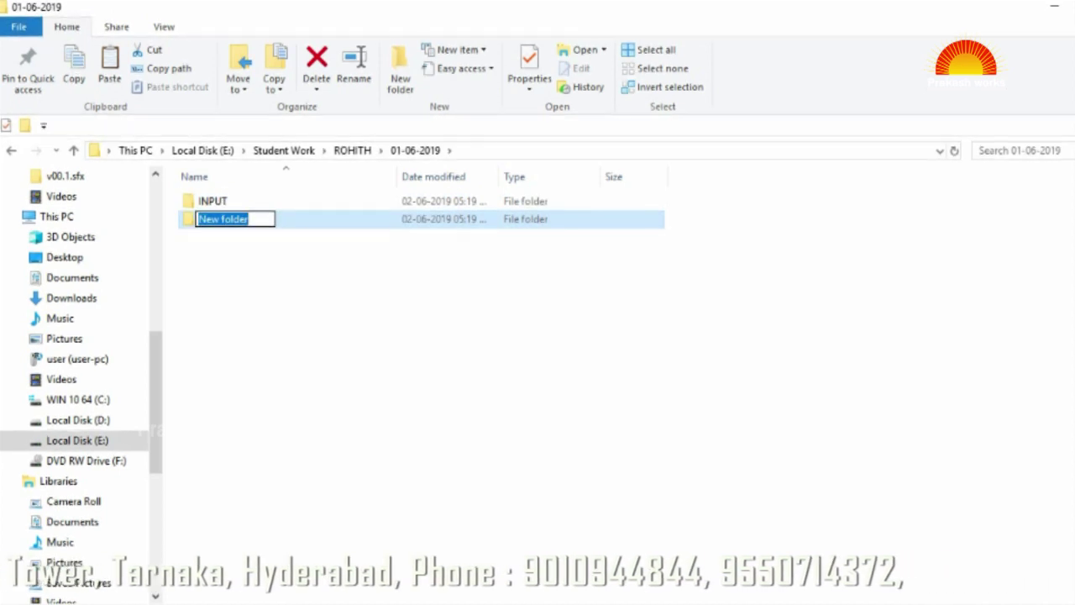
text(WORK)
text(ILE)
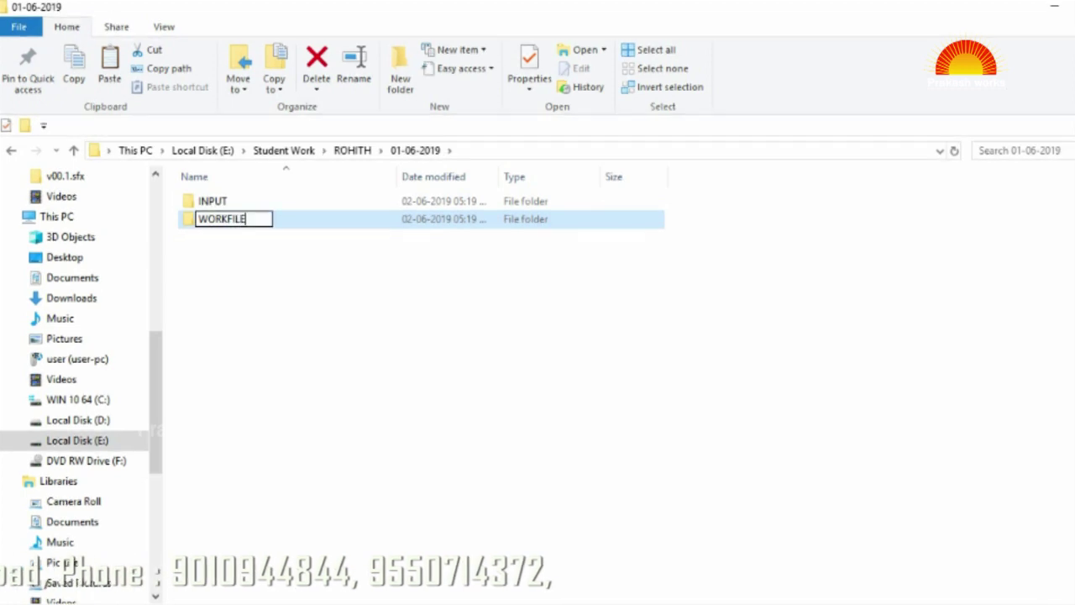
key(Return)
Add two more subfolders named SHAPES and RENDER to the 01-06-2019 folder
key(Up)
key(Down)
key(ctrl+shift+n)
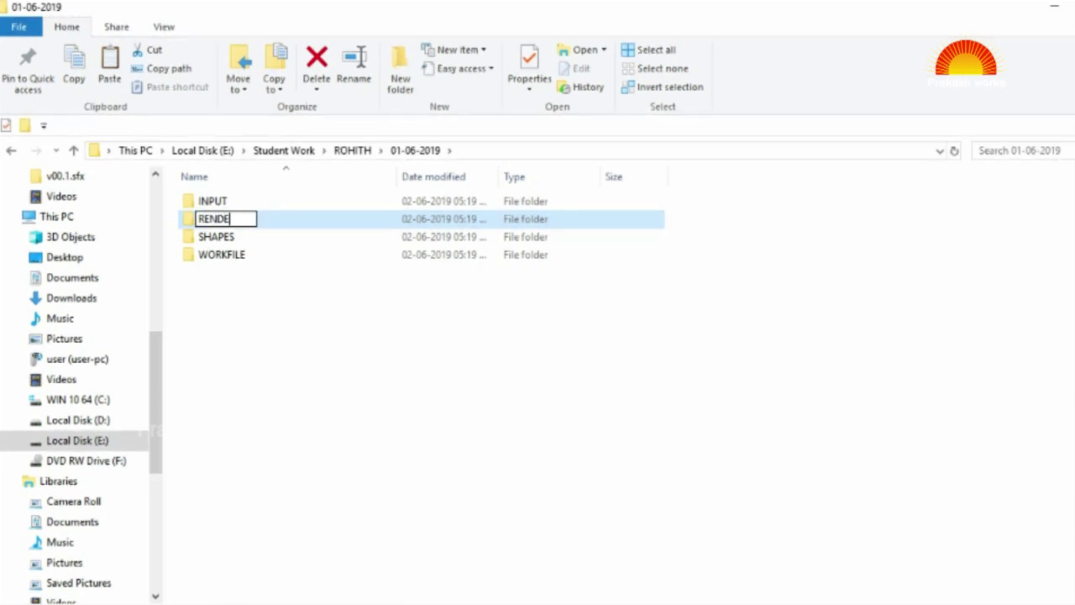
key(Return)
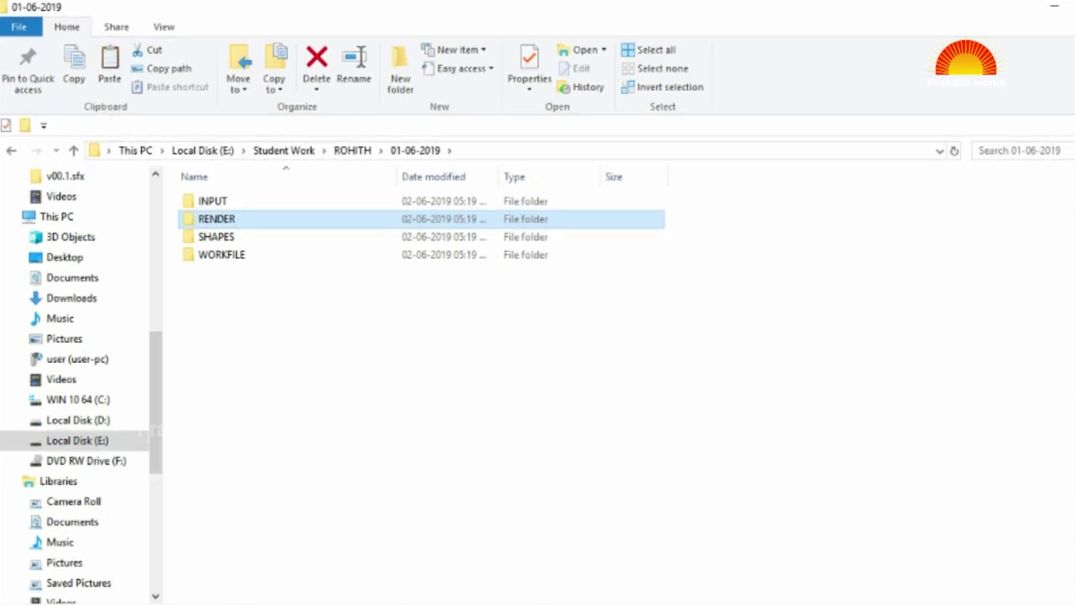
Review the four project subfolders, look inside INPUT and return to the 01-06-2019 folder
drag(534, 369, 267, 189)
drag(434, 353, 224, 192)
drag(311, 320, 200, 203)
click(307, 309)
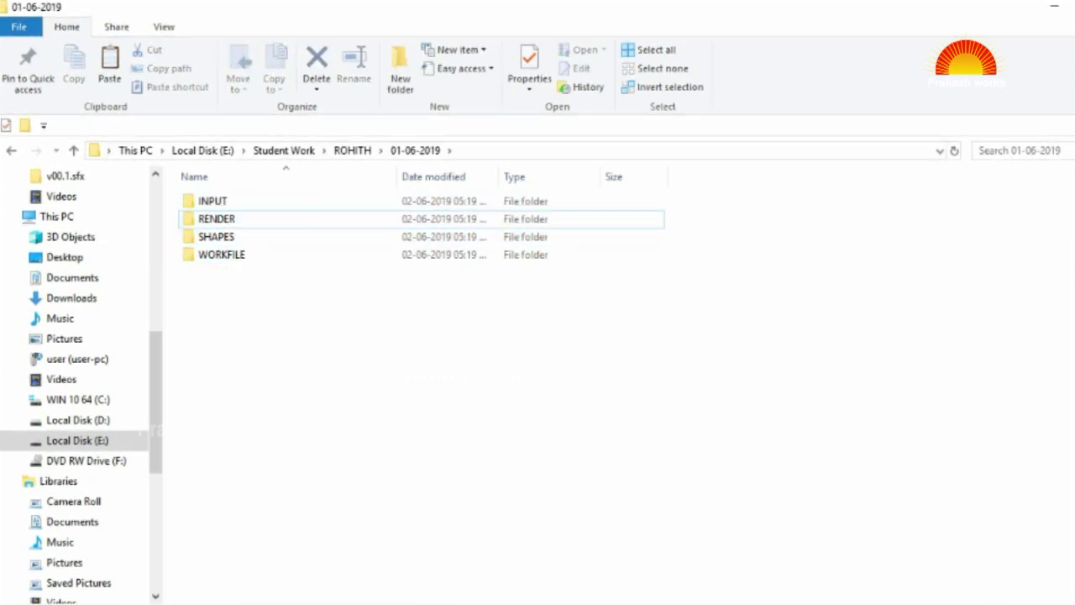
click(252, 202)
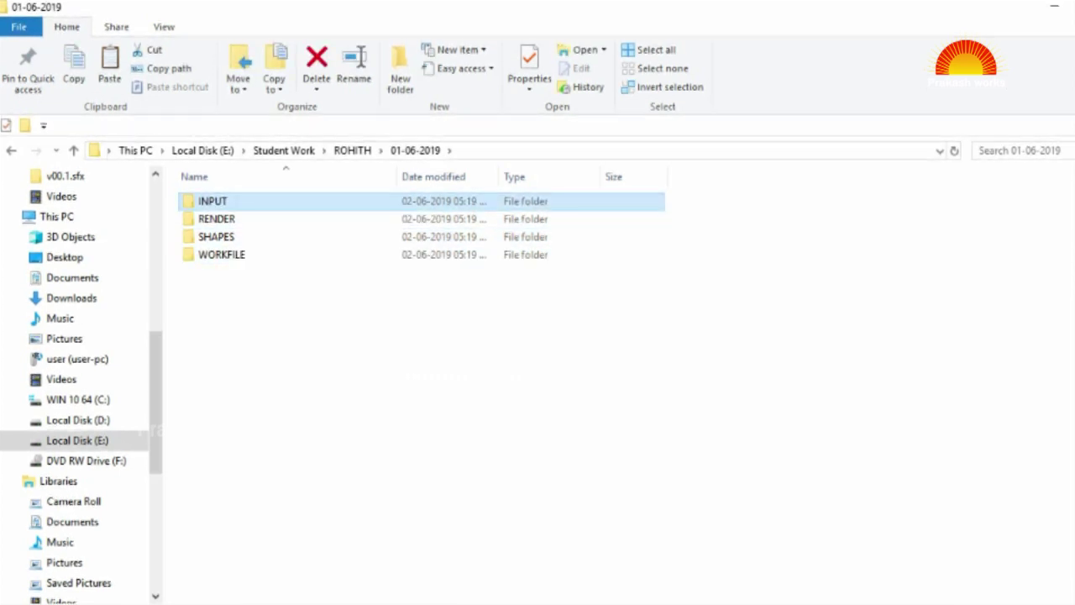
double_click(250, 202)
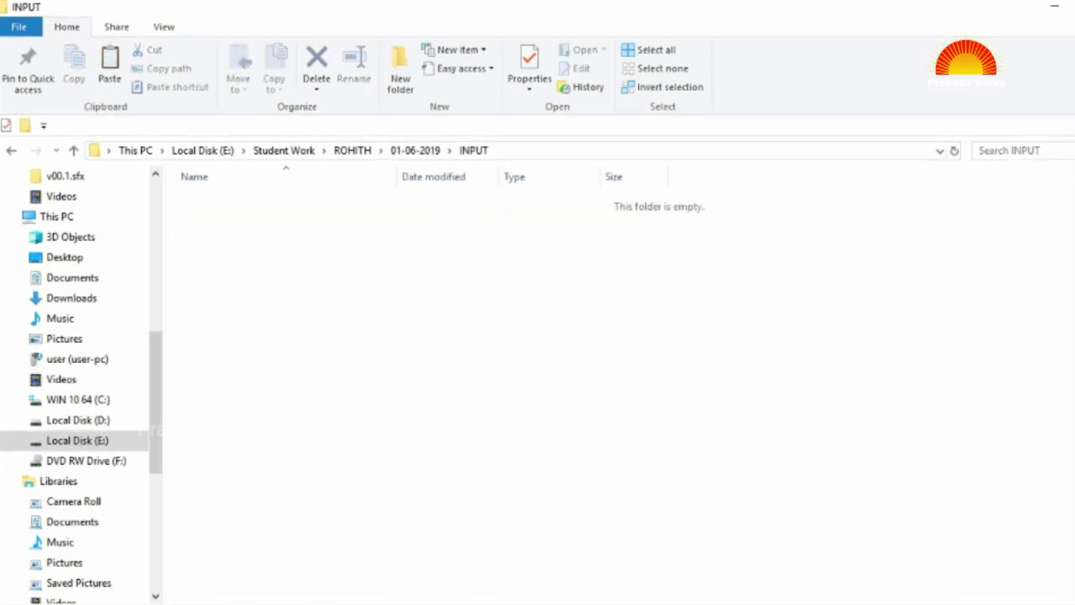
key(BackSpace)
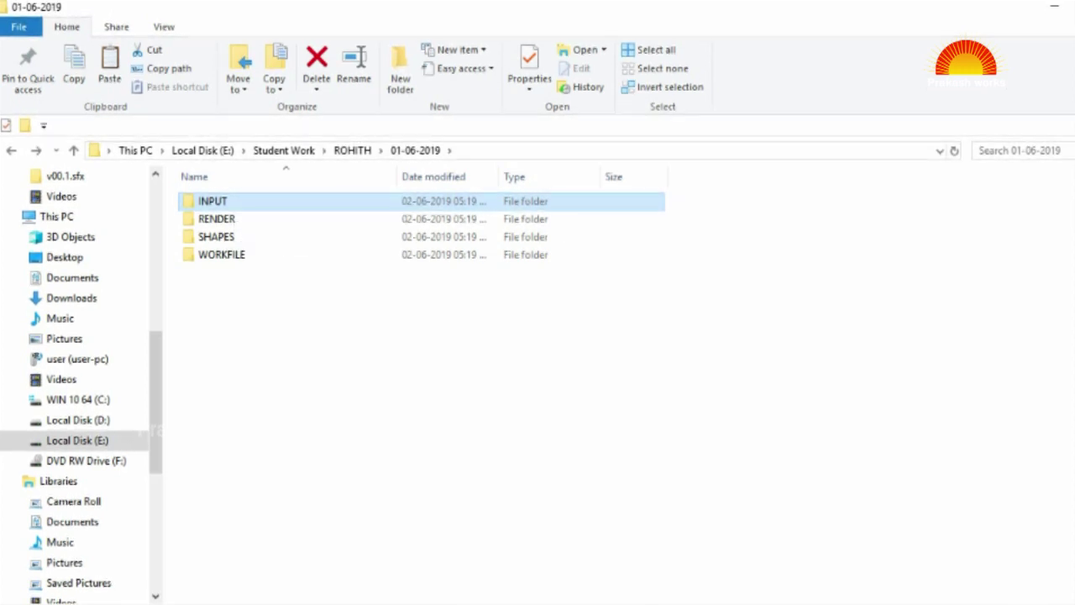
double_click(214, 202)
key(BackSpace)
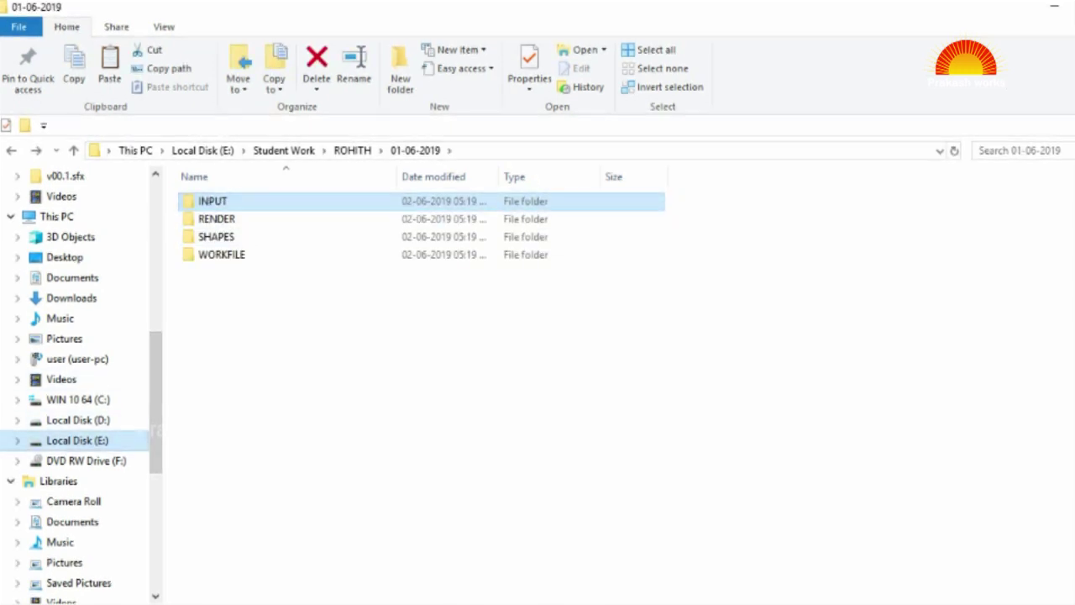
Go to VFX SHOTS > Roto Shots > level 01 on Local Disk (E:) and select the Shot_02 folder
click(78, 420)
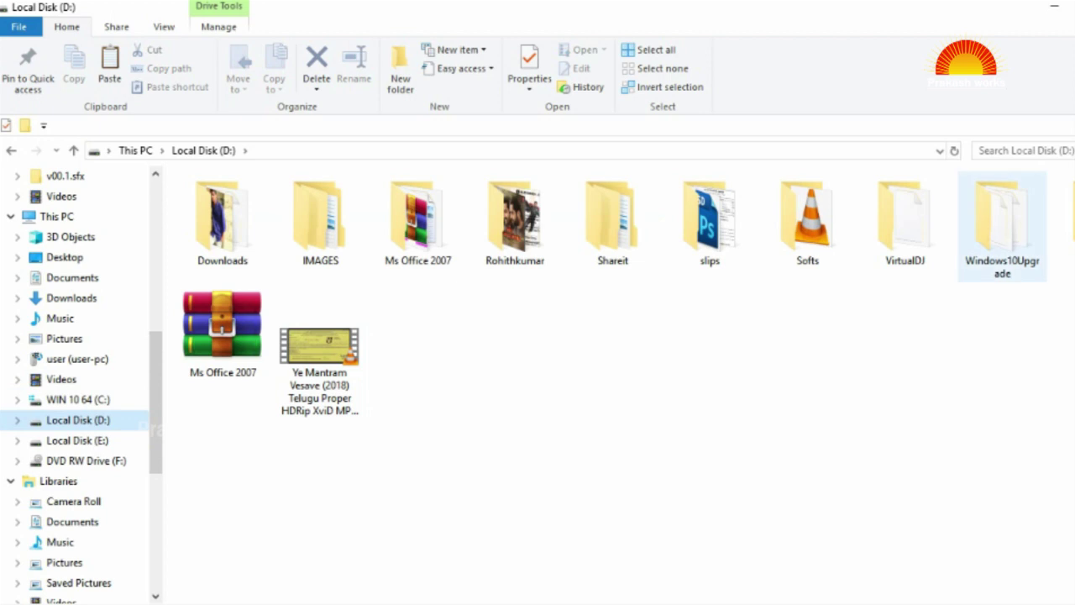
click(57, 216)
click(78, 420)
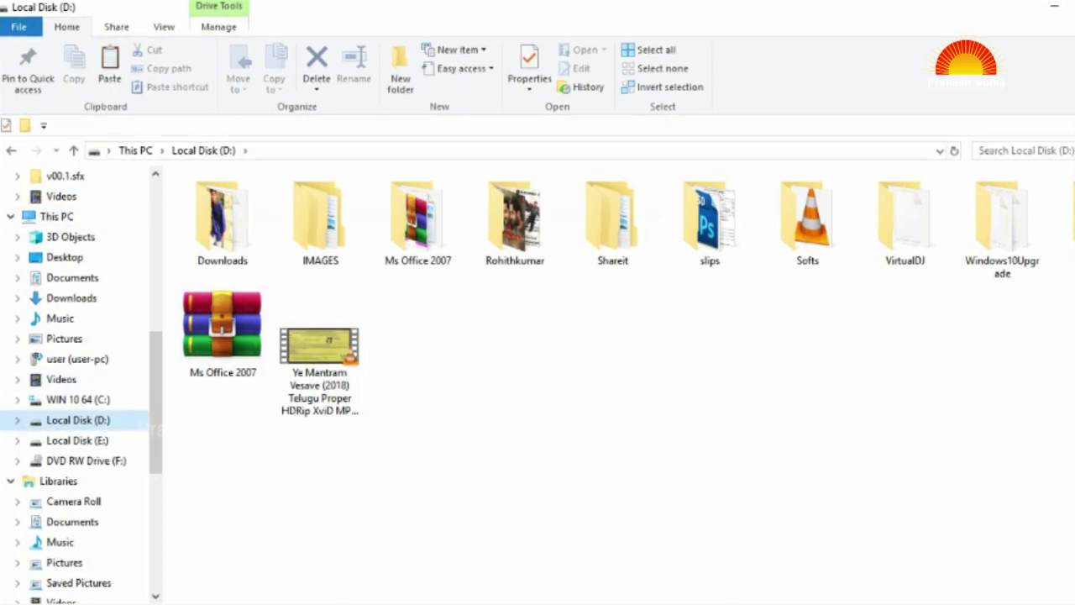
click(78, 440)
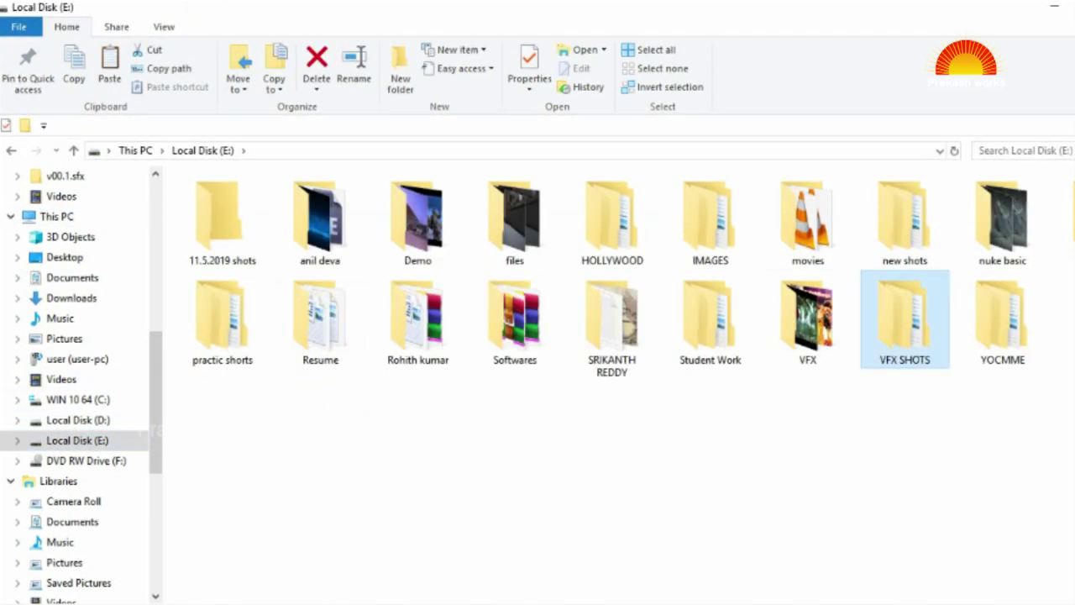
double_click(904, 315)
double_click(379, 239)
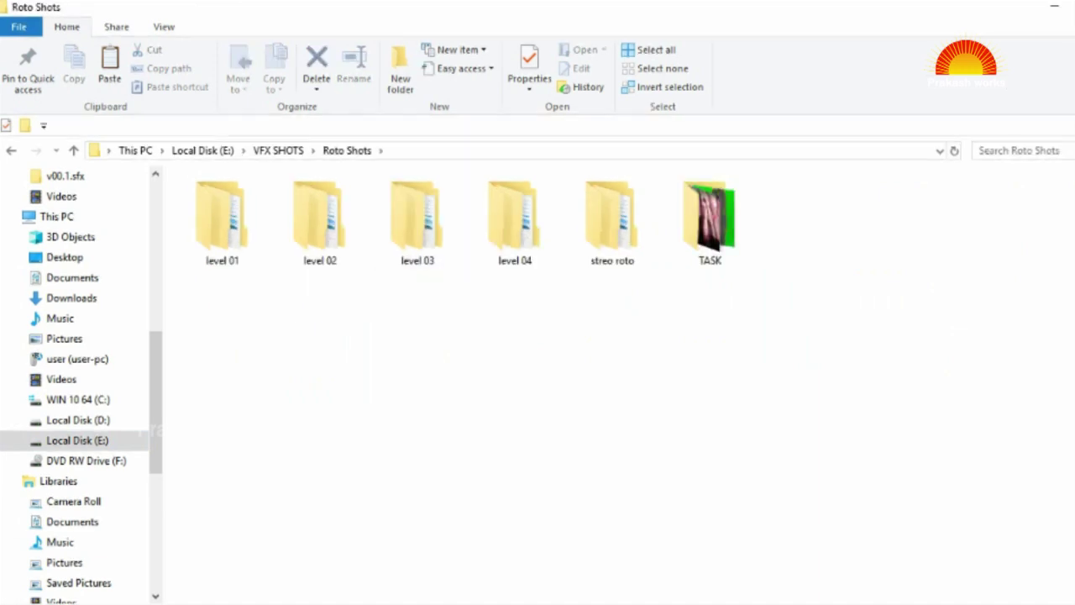
double_click(222, 220)
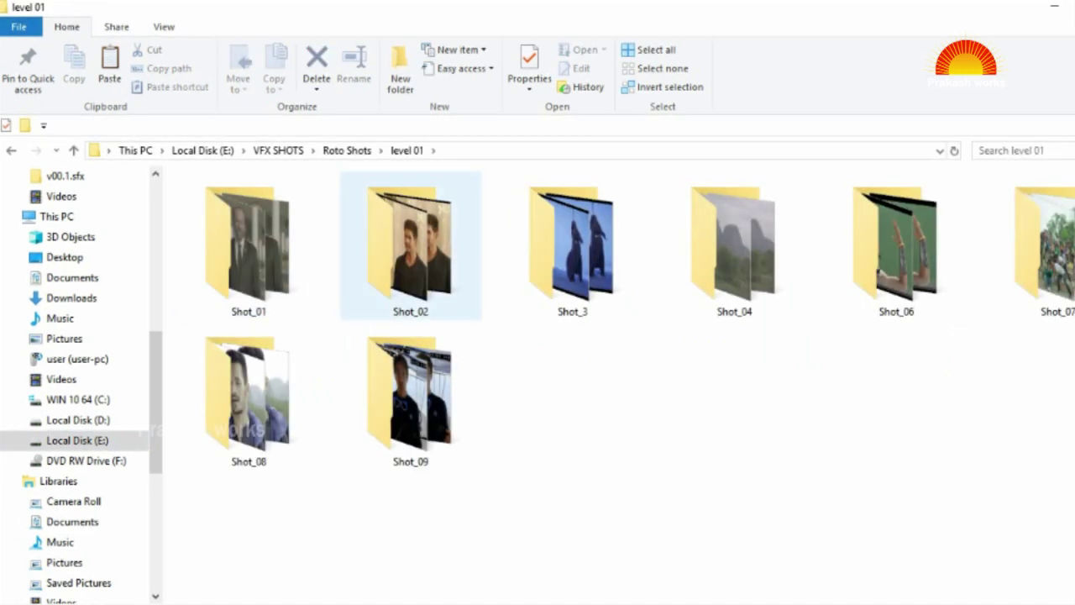
click(410, 244)
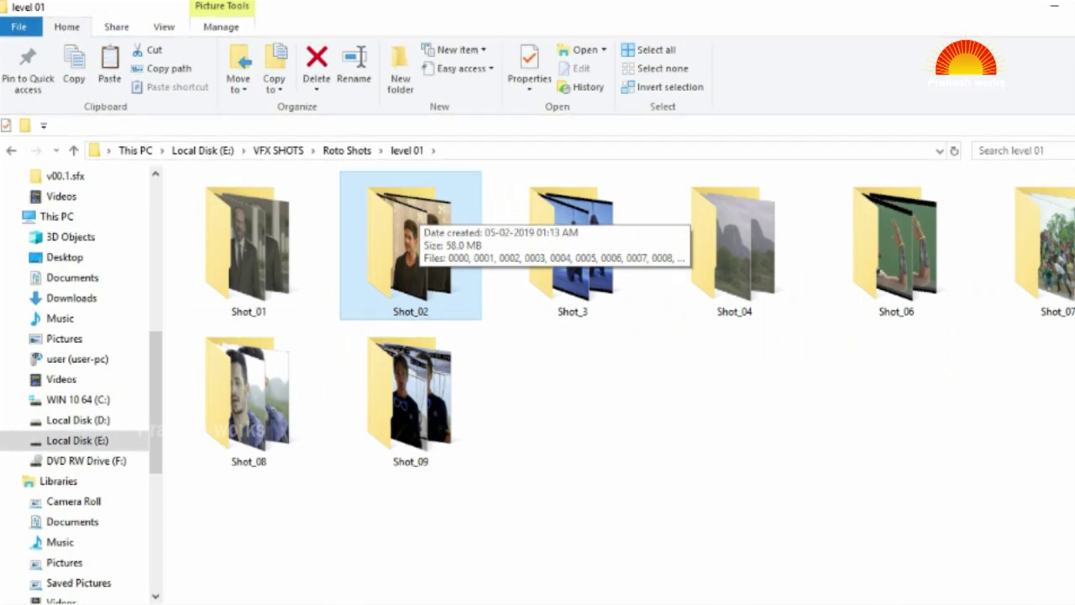
Check the frames in Shot_02 and copy that folder into the student's 01-06-2019 > INPUT folder under Student Work on Local Disk (E:)
key(Return)
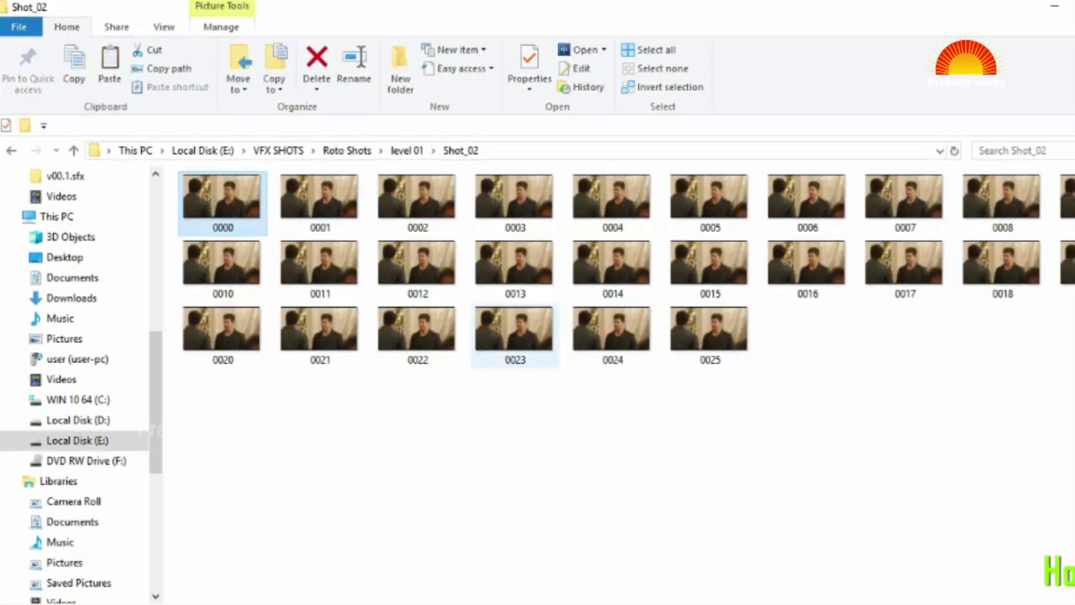
key(alt+Up)
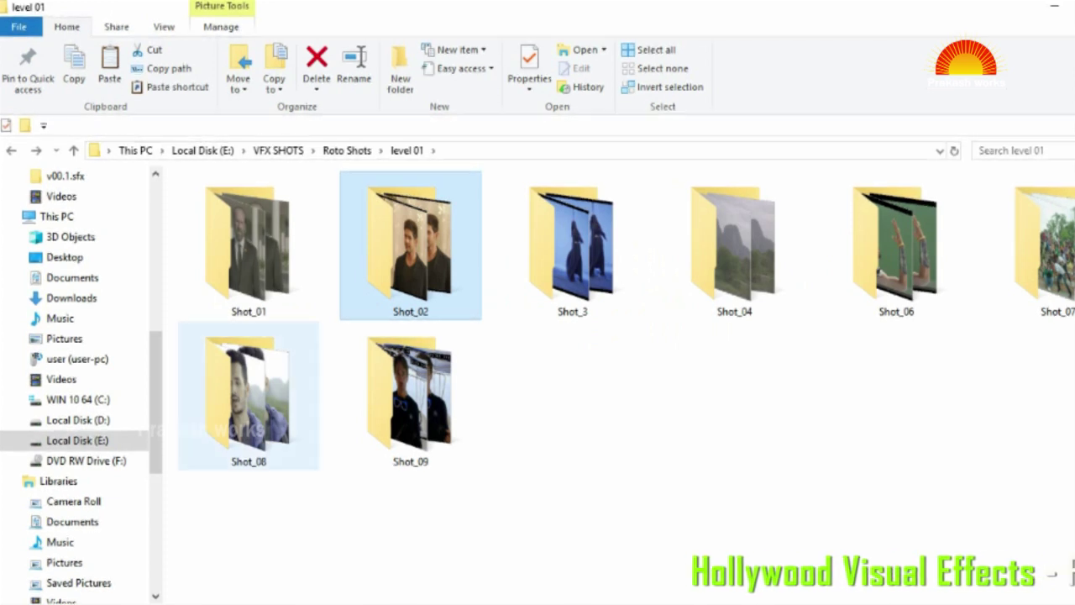
click(78, 420)
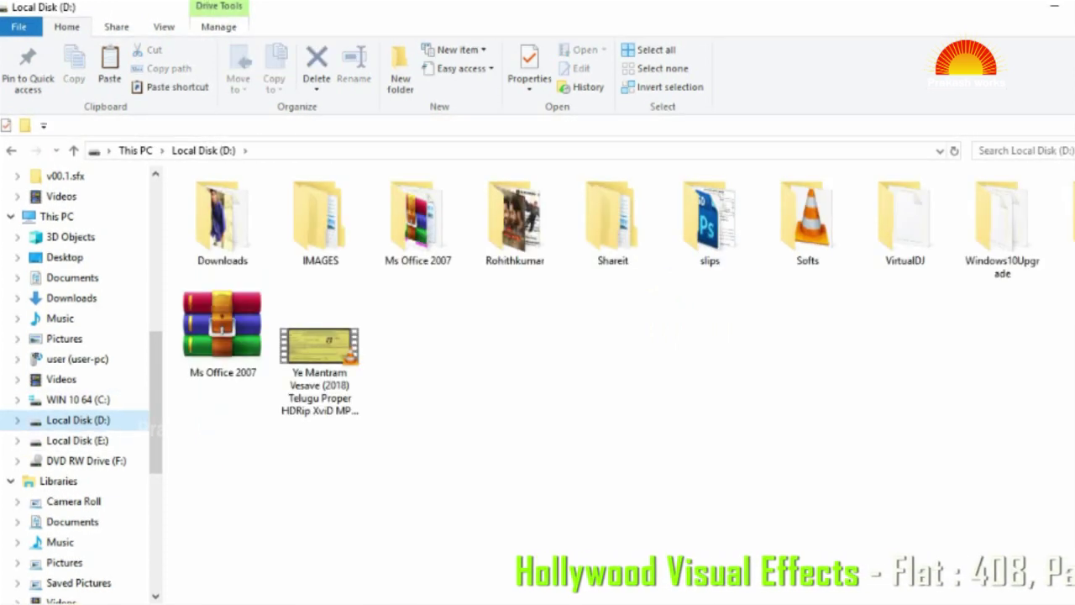
click(77, 440)
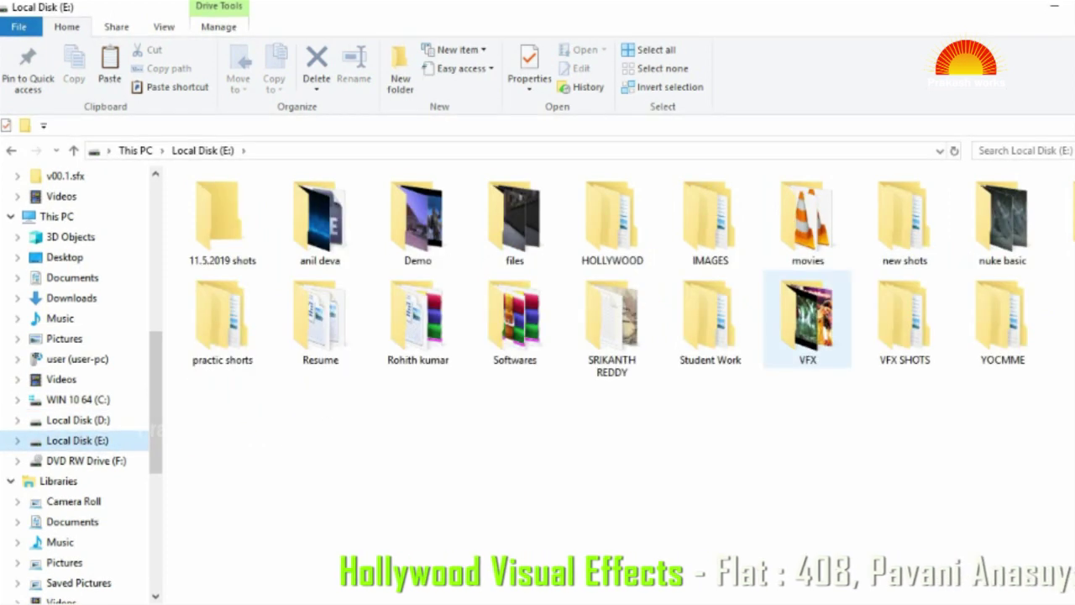
double_click(710, 315)
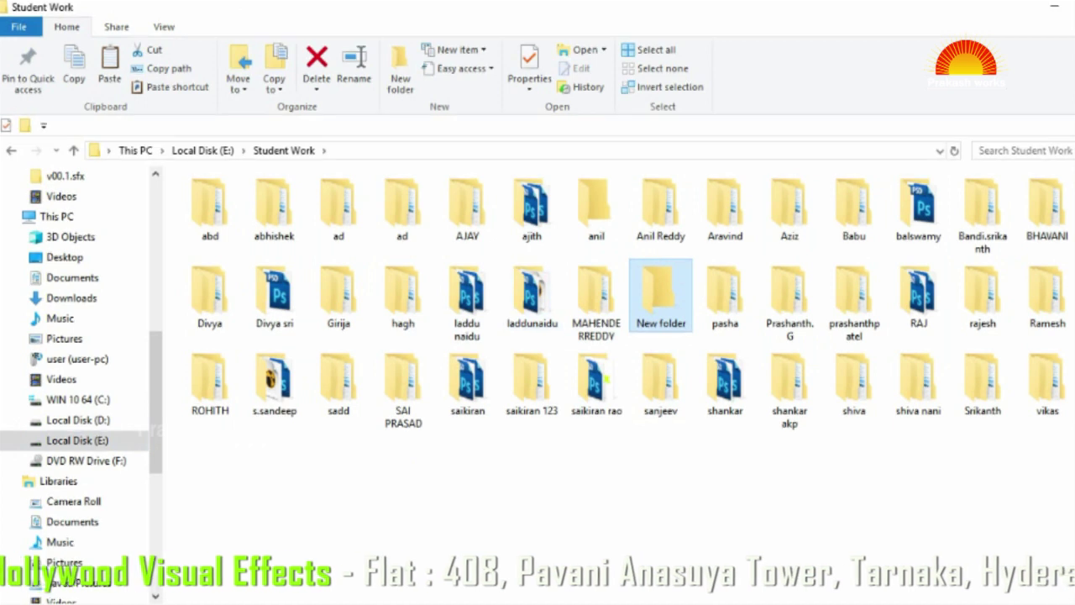
double_click(210, 382)
double_click(220, 201)
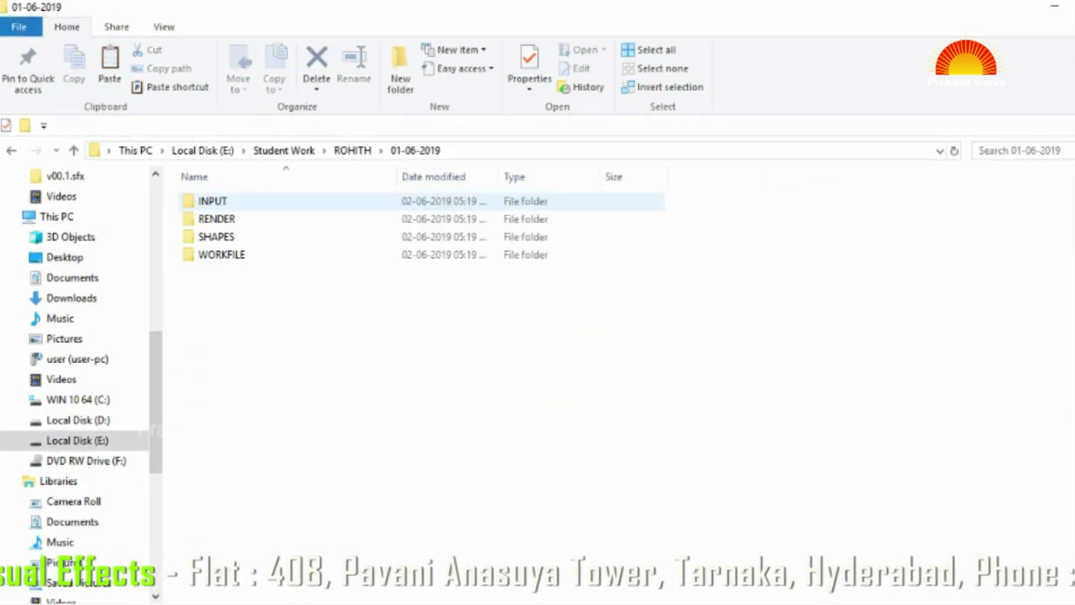
double_click(214, 201)
key(ctrl+v)
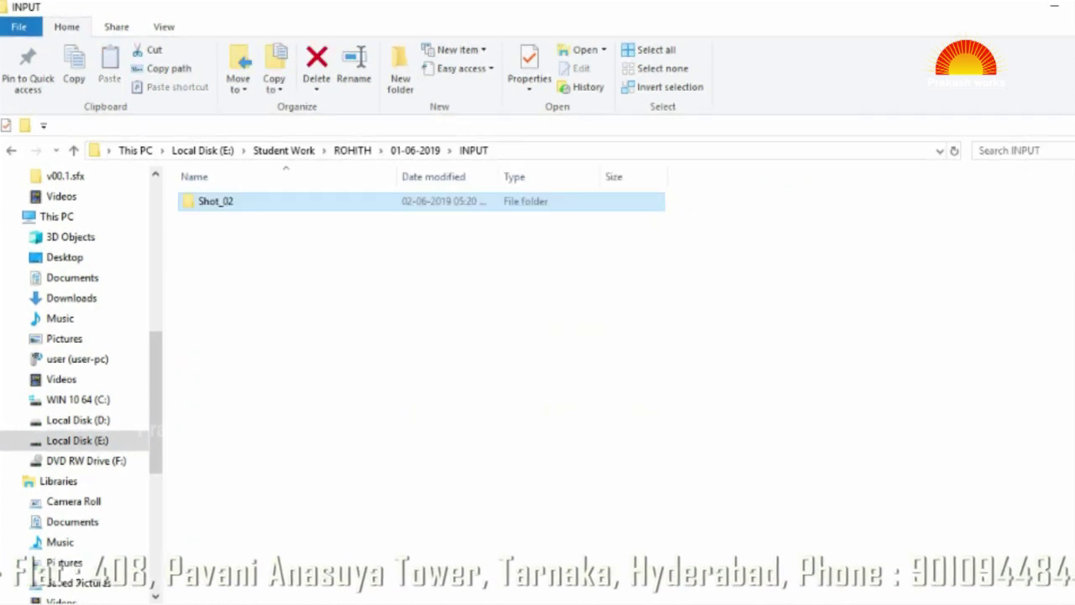
Check the Shot_02 folder and its contents inside INPUT and return to the 01-06-2019 folder
drag(364, 294, 217, 200)
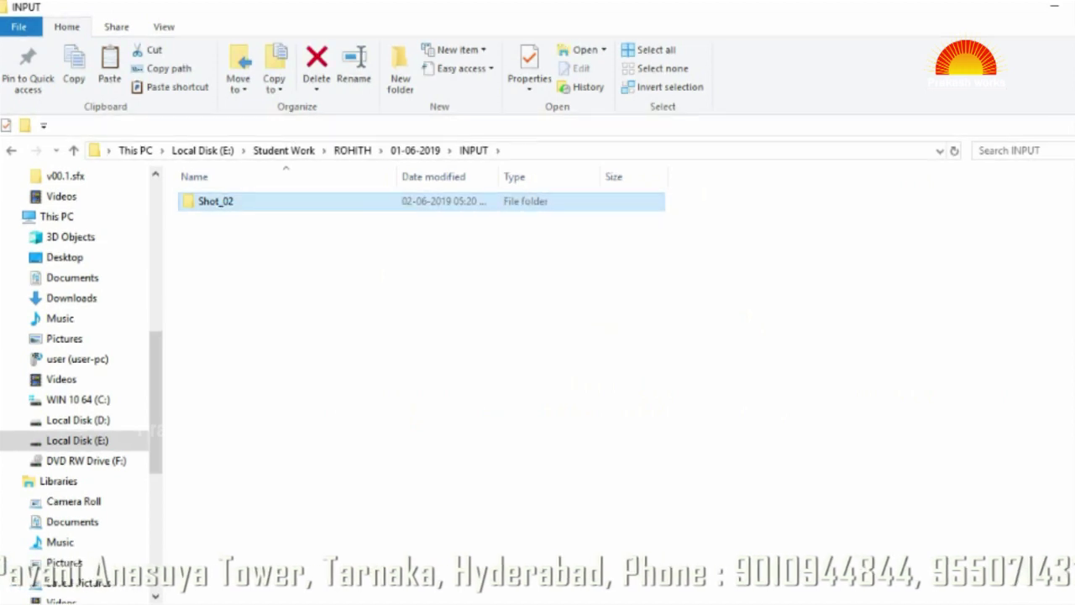
double_click(216, 201)
key(BackSpace)
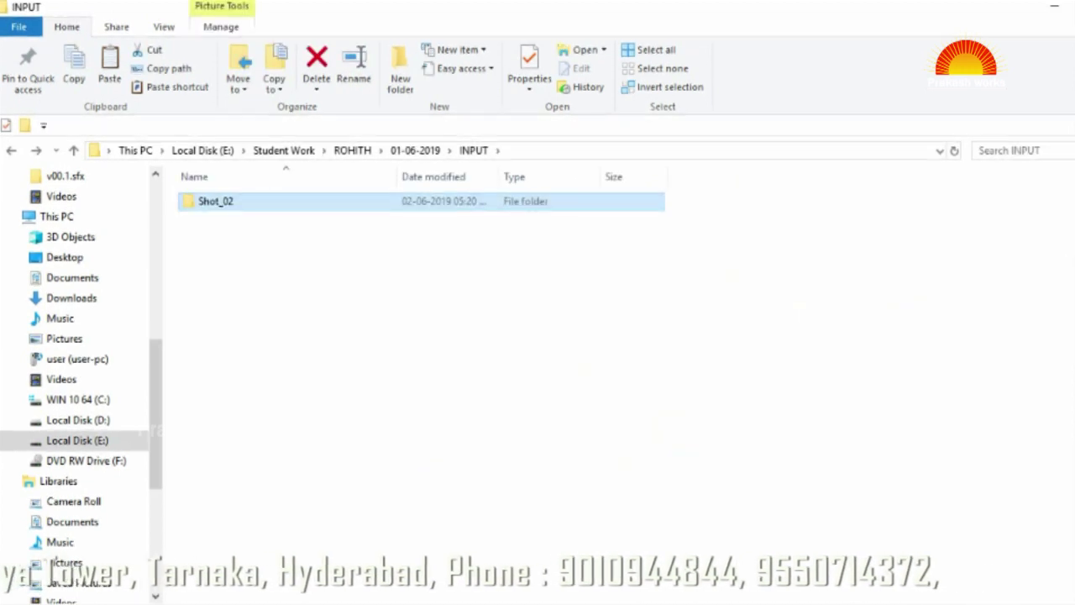
key(alt+Left)
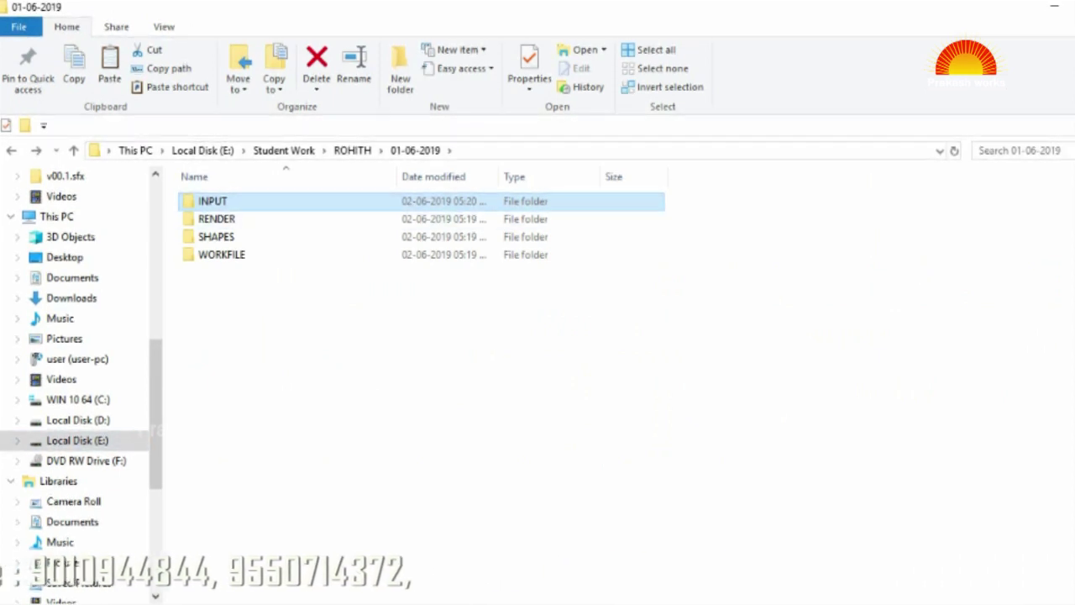
scroll(75, 378, down, 2)
double_click(214, 202)
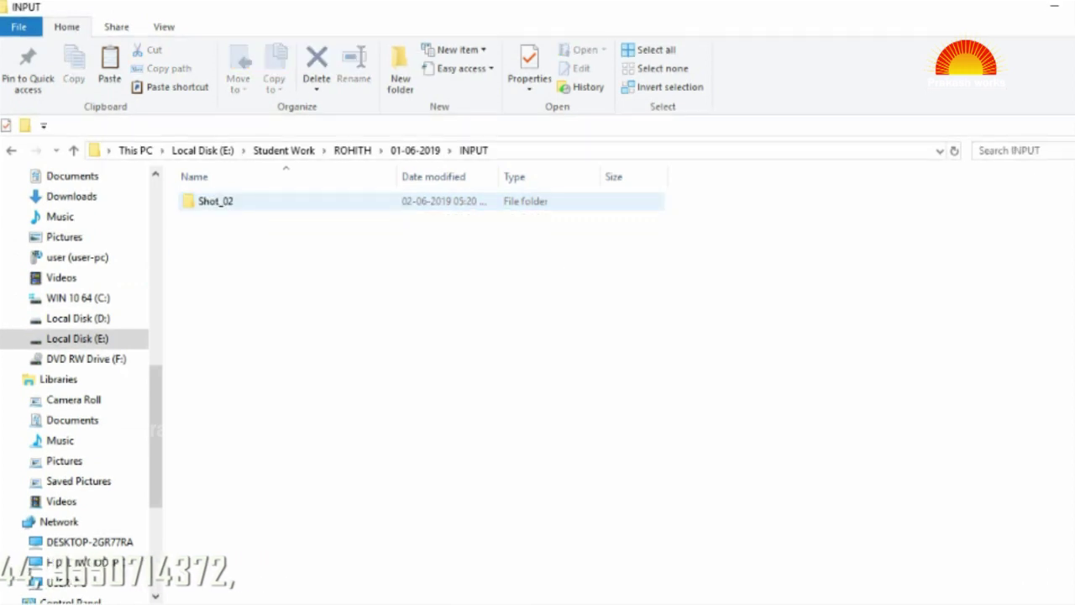
drag(409, 320, 241, 199)
click(403, 320)
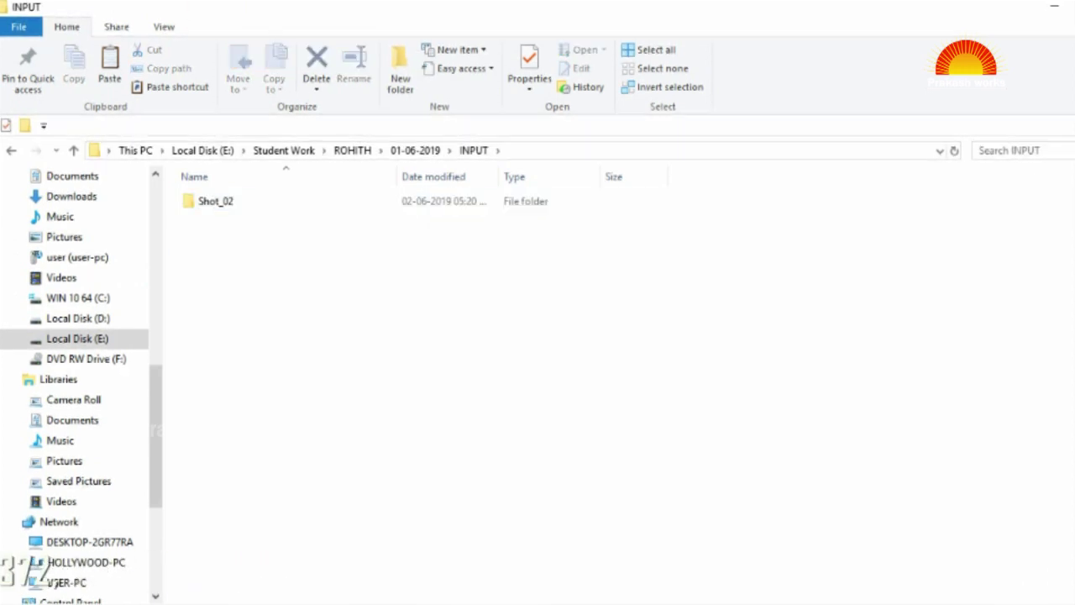
key(BackSpace)
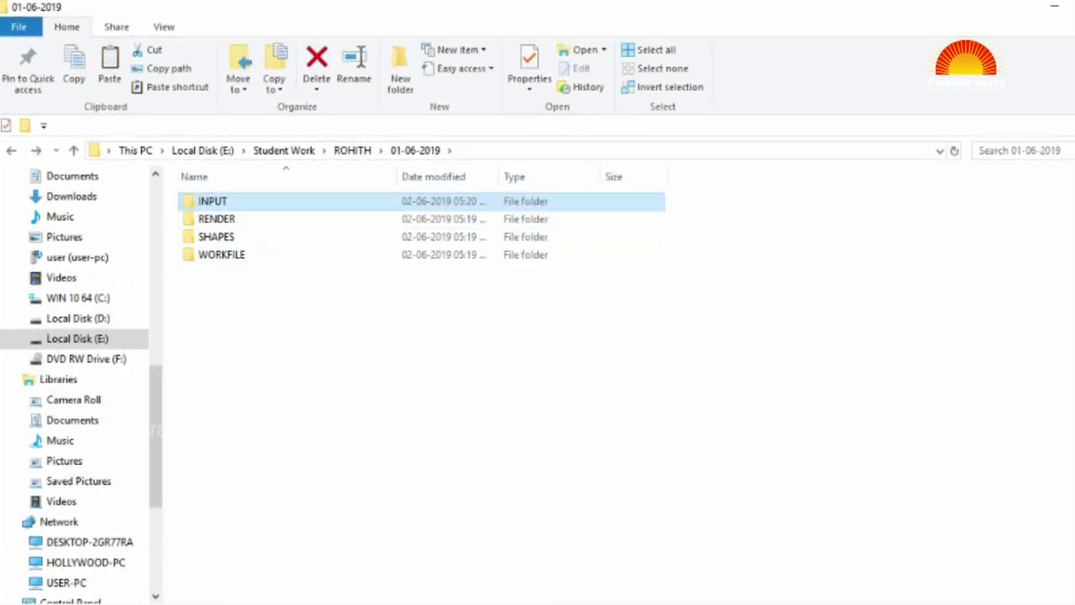
Look inside the WORKFILE folder and return to the 01-06-2019 folder
click(220, 255)
drag(381, 329, 214, 252)
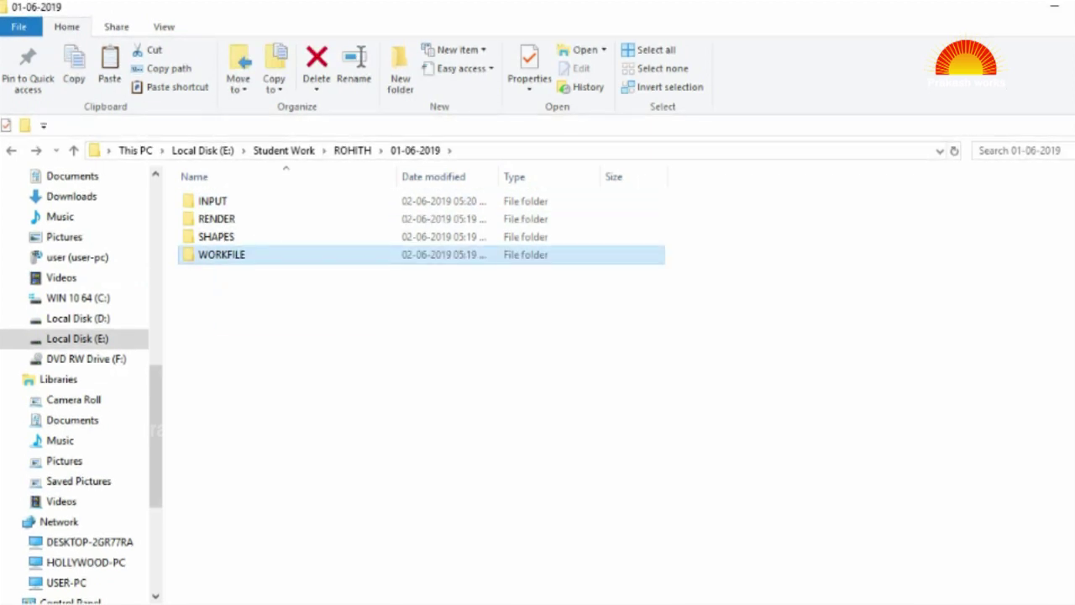
double_click(223, 255)
key(alt+Left)
drag(294, 294, 222, 258)
double_click(221, 256)
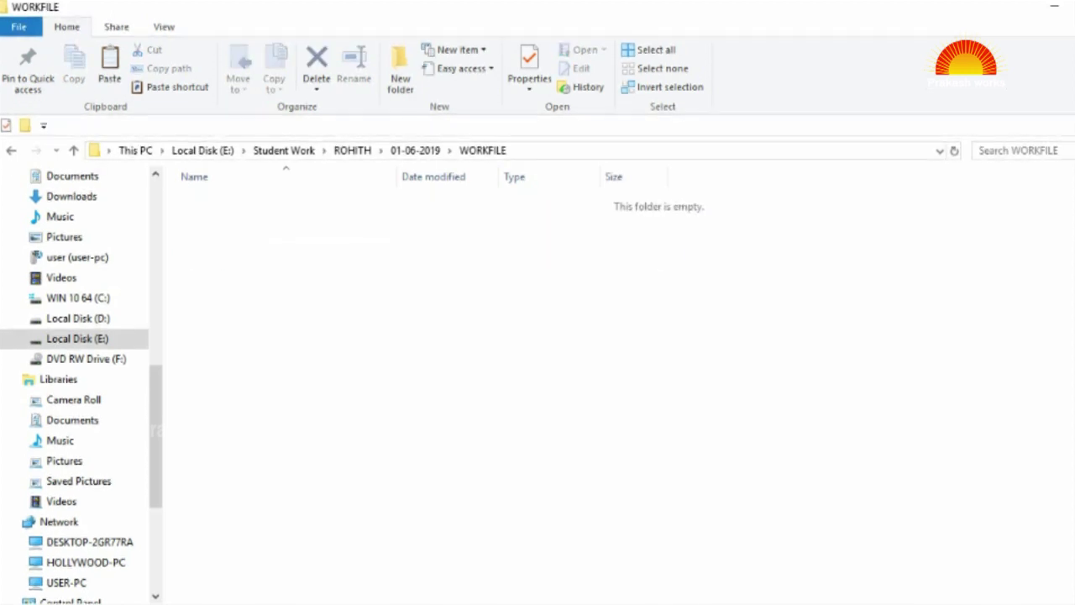
key(BackSpace)
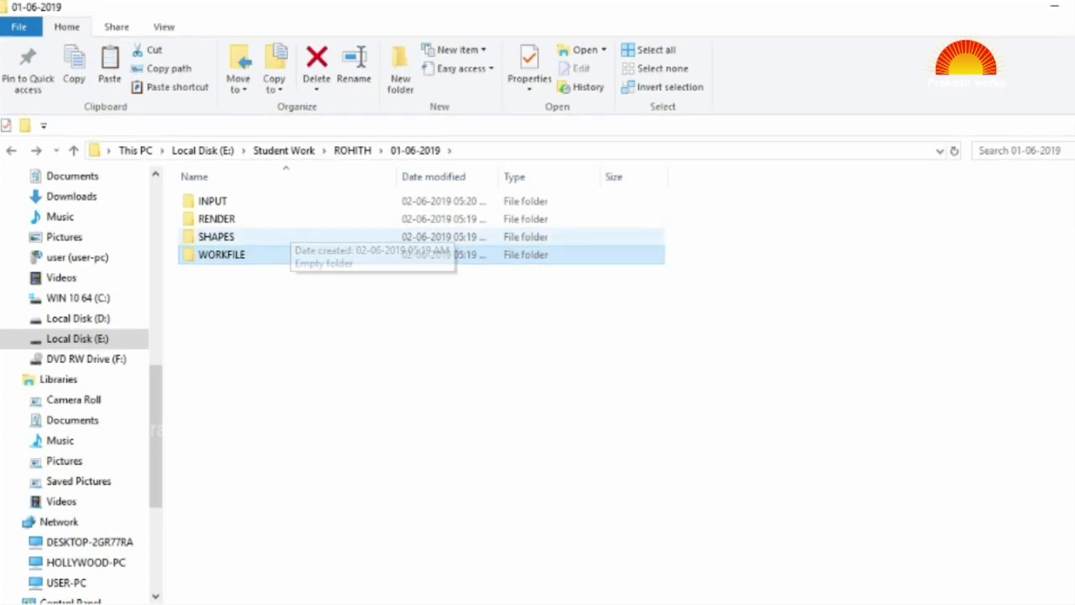
Go through the RENDER, SHAPES and WORKFILE entries in the 01-06-2019 folder
click(252, 219)
key(Down)
key(Up)
key(Down)
key(Up)
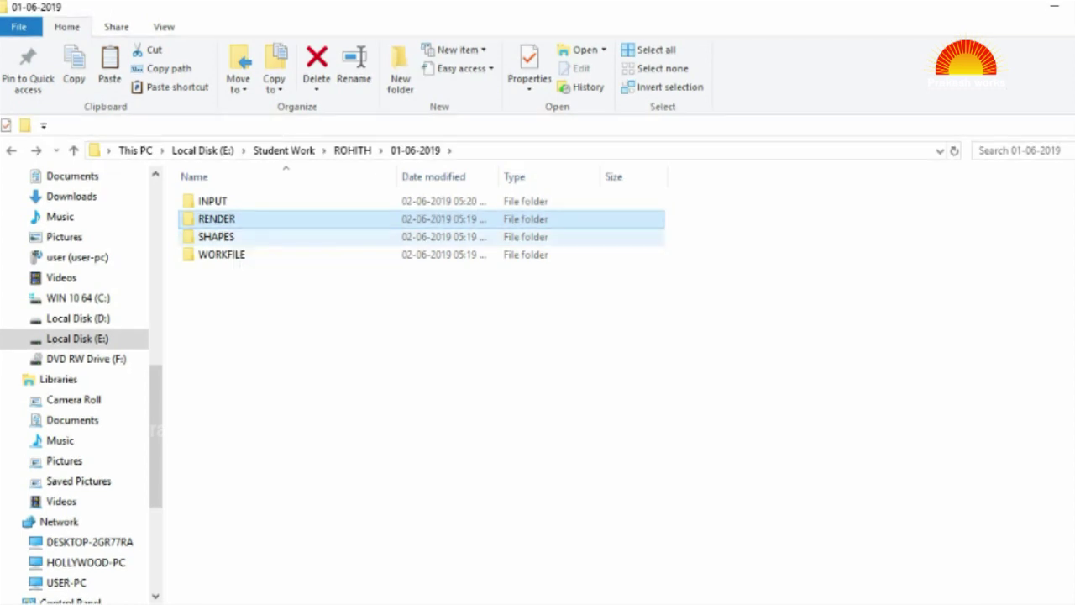
key(Down)
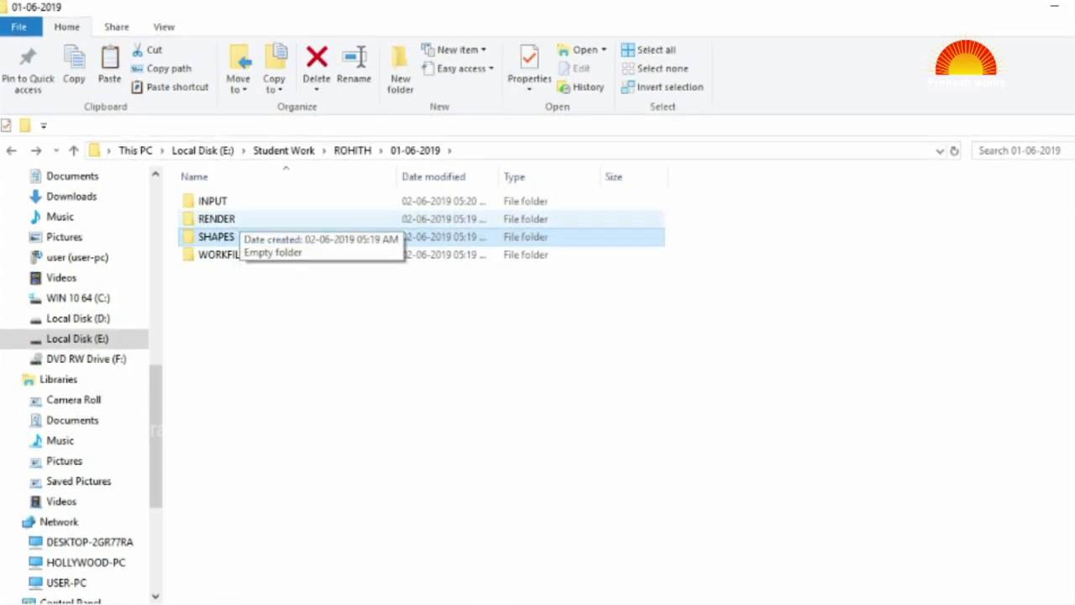
click(221, 255)
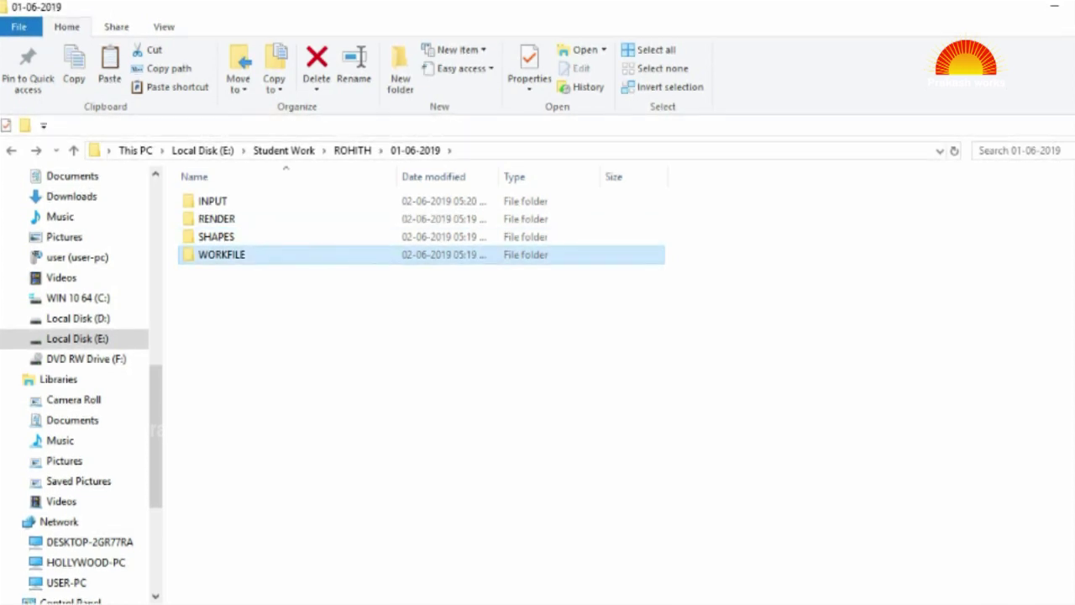
Open Shot_02 inside INPUT and preview its image sequence from frame 0000 in Pdplayer, including a view of the whole frame
double_click(213, 202)
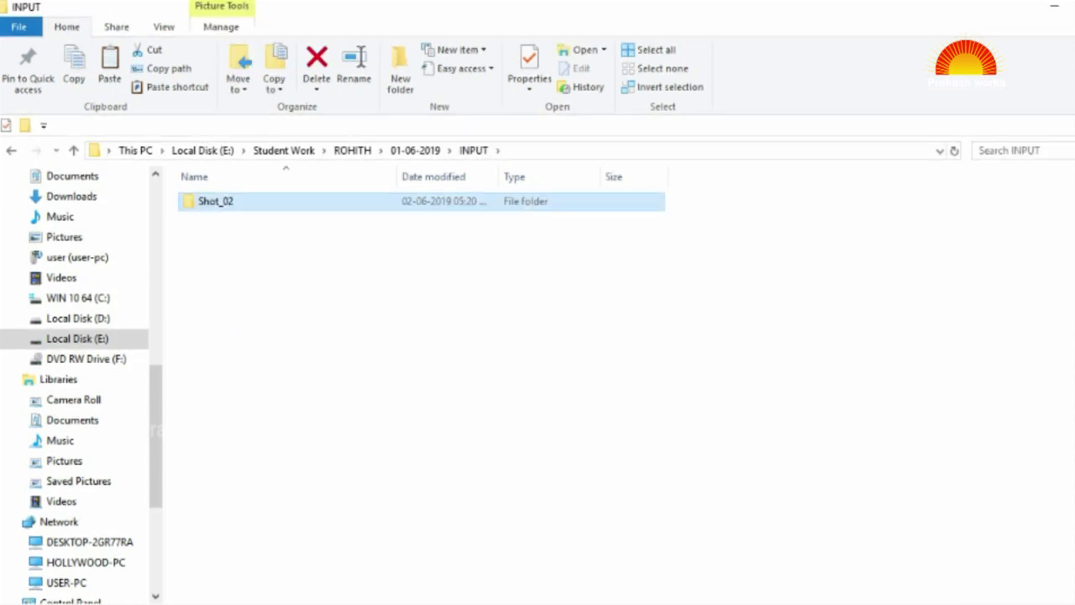
double_click(214, 201)
click(217, 202)
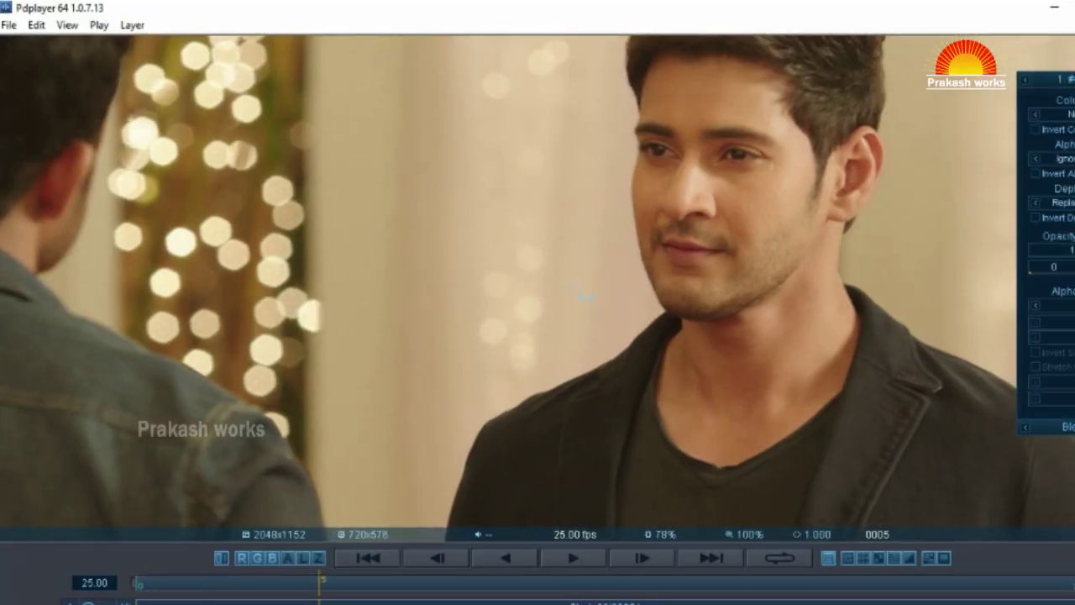
key(space)
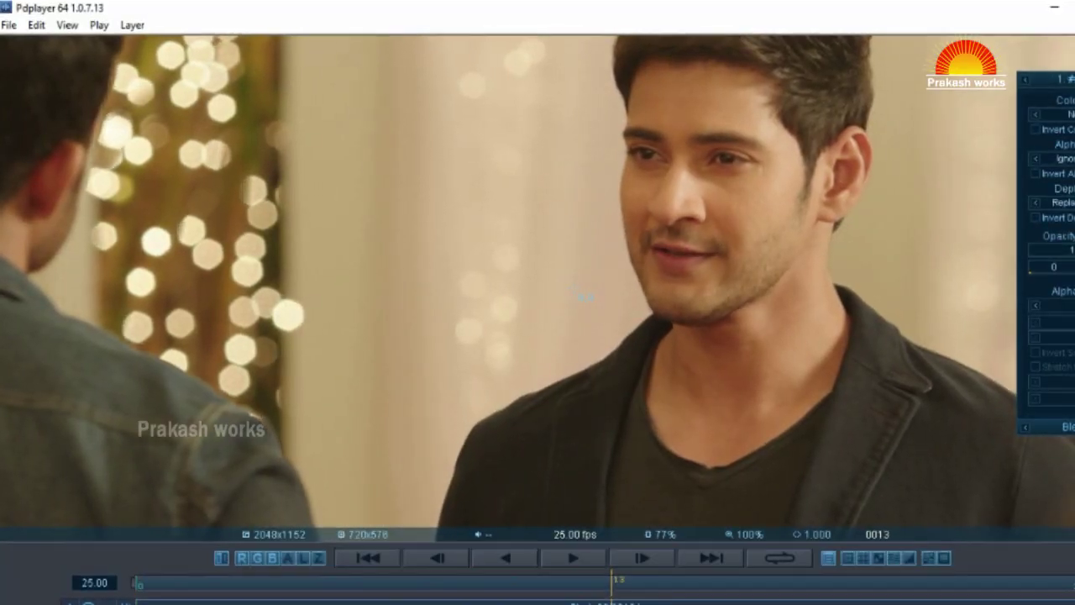
drag(586, 297, 476, 345)
scroll(560, 316, down, 7)
drag(559, 317, 611, 297)
scroll(601, 293, up, 4)
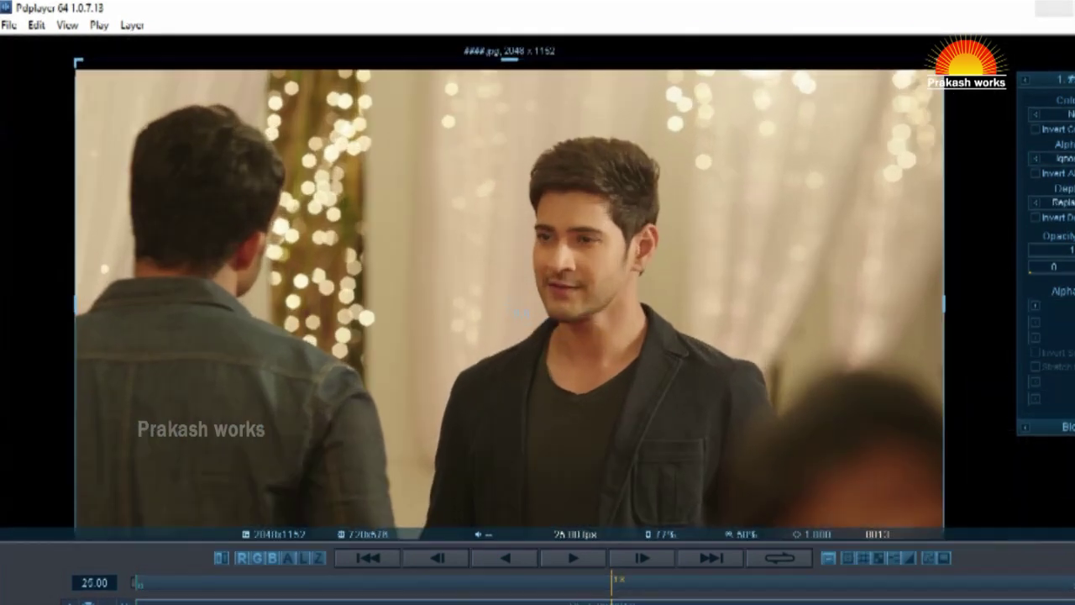
click(1048, 7)
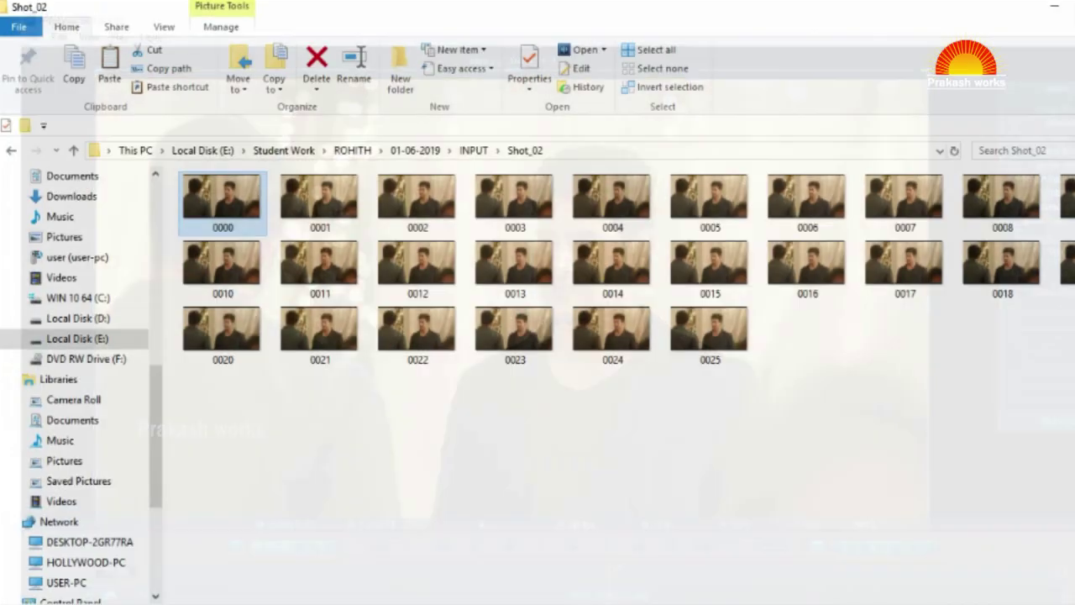
double_click(237, 207)
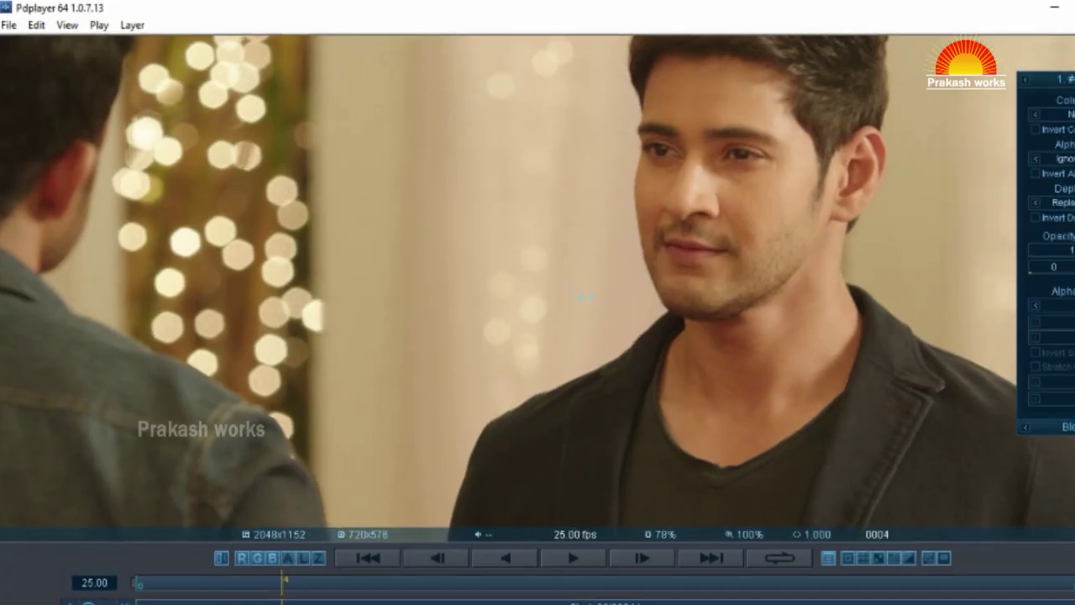
click(1050, 7)
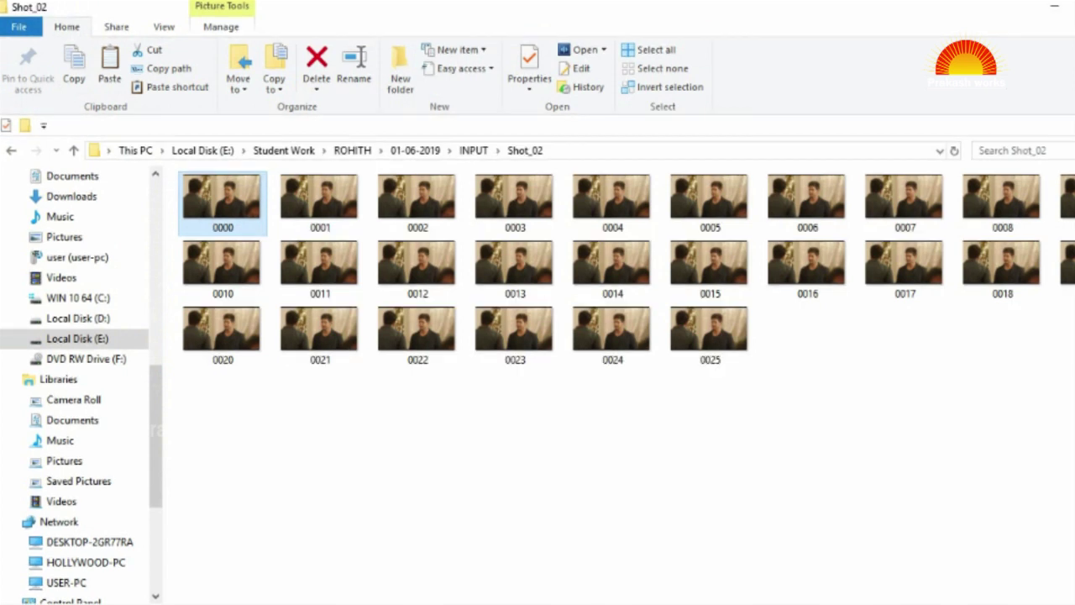
Review the extent of the Shot_02 image sequence, from first frame 0000 to last frame 0025
key(ctrl+a)
click(588, 424)
click(222, 202)
click(710, 332)
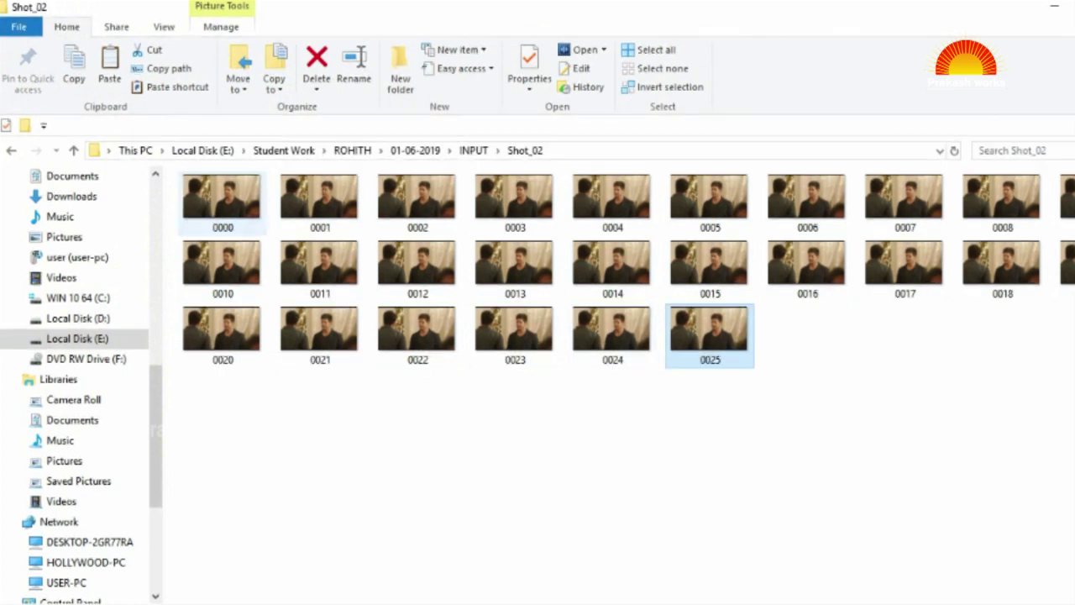
click(222, 201)
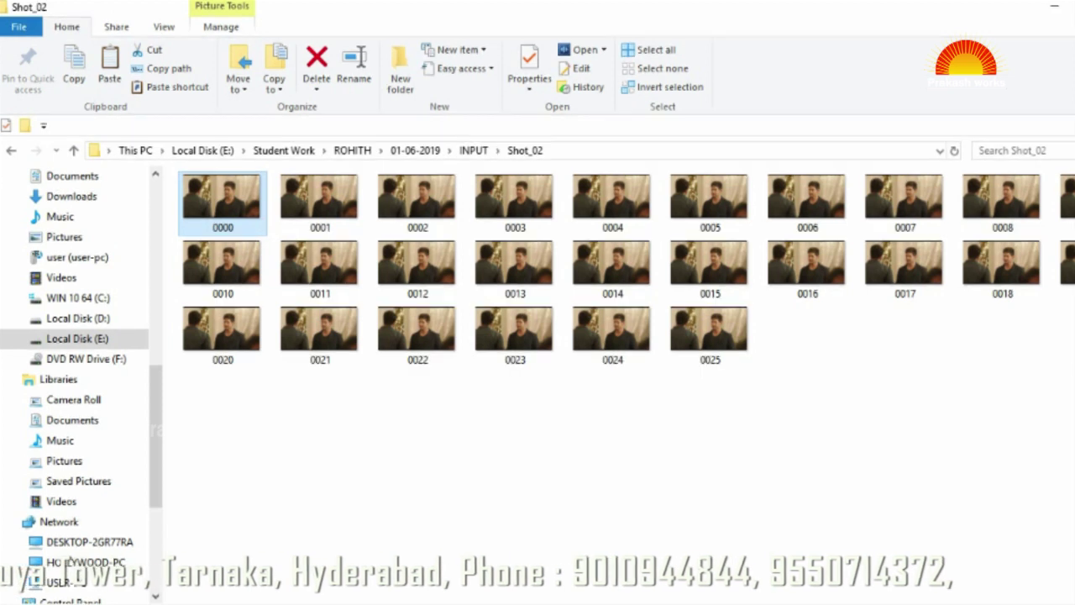
shift+click(710, 336)
click(638, 420)
click(223, 206)
click(708, 332)
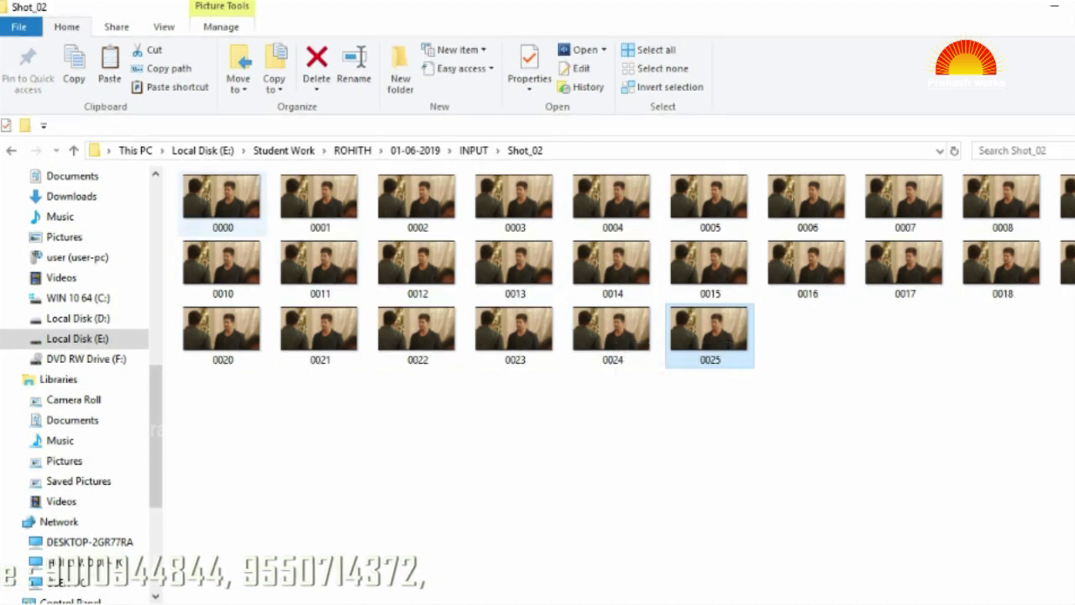
click(222, 203)
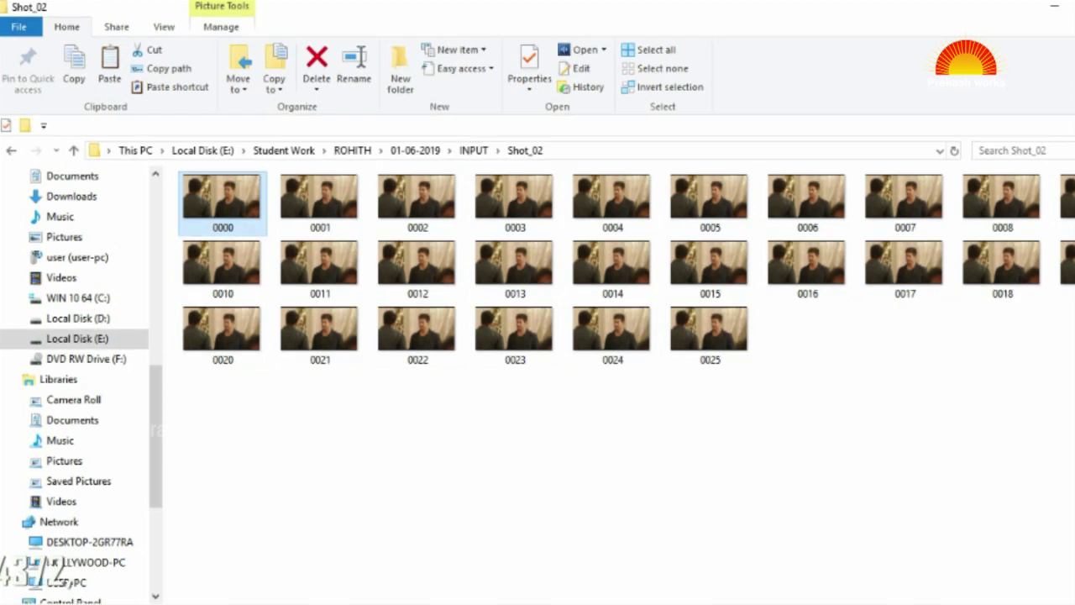
click(722, 420)
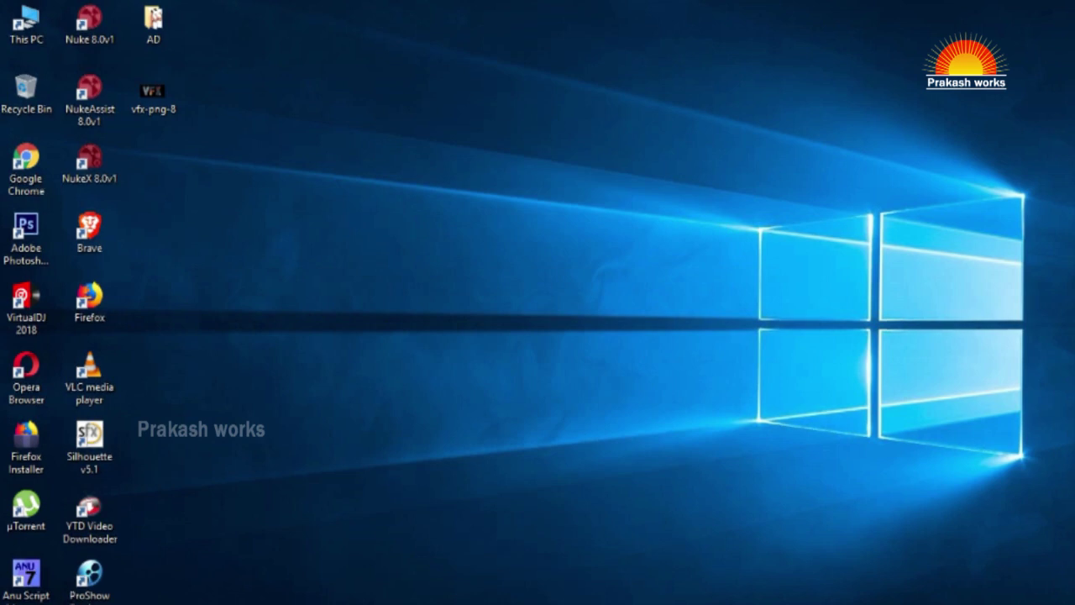
Launch Silhouette v5.1 from the desktop and move its startup dialog higher
mouse_move(313, 603)
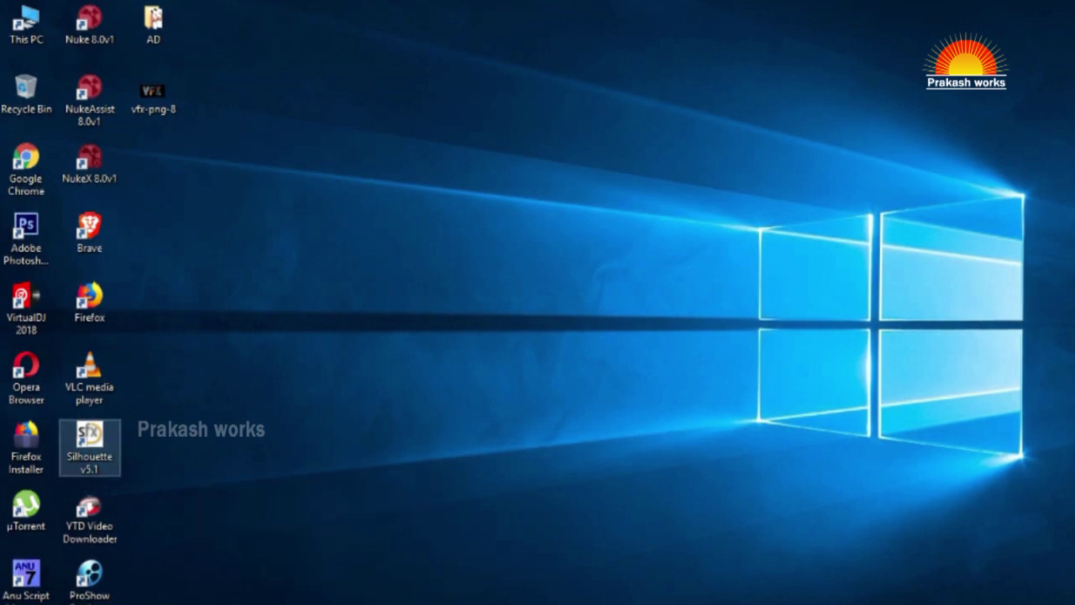
drag(165, 468, 89, 431)
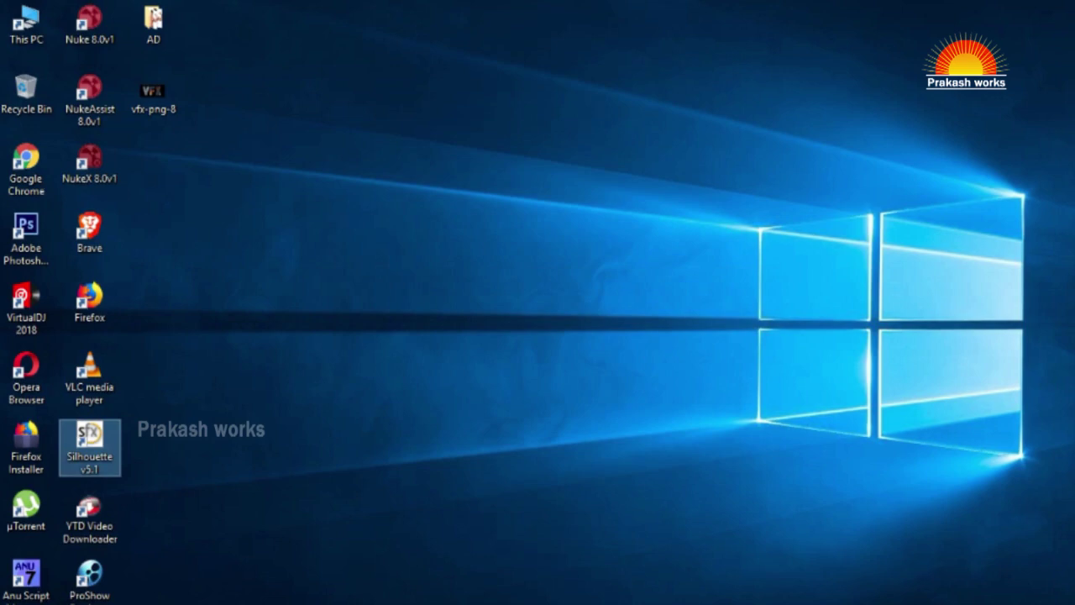
double_click(89, 446)
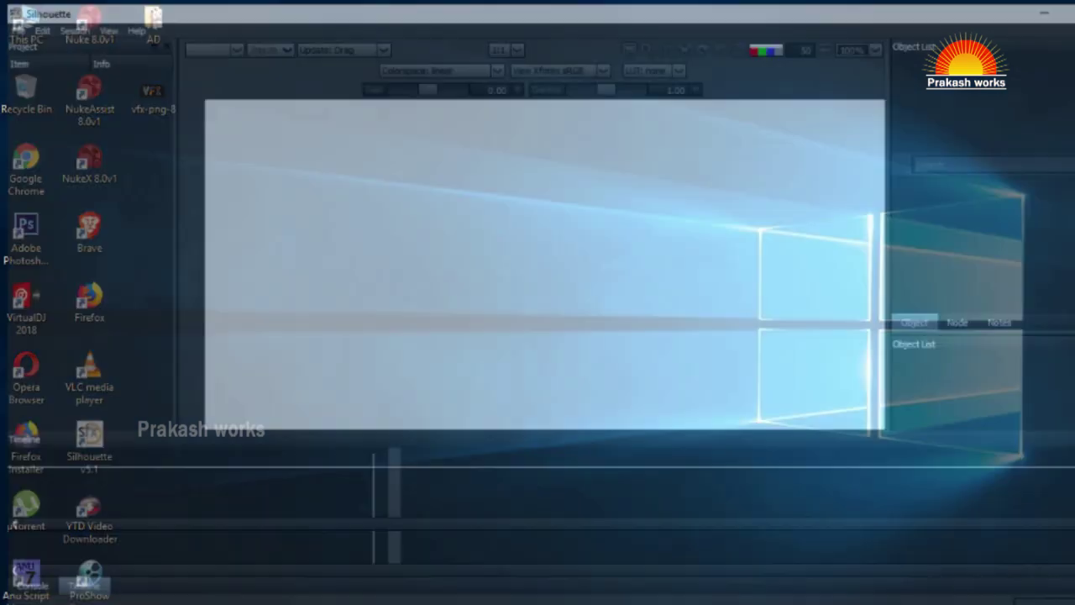
drag(586, 160, 576, 105)
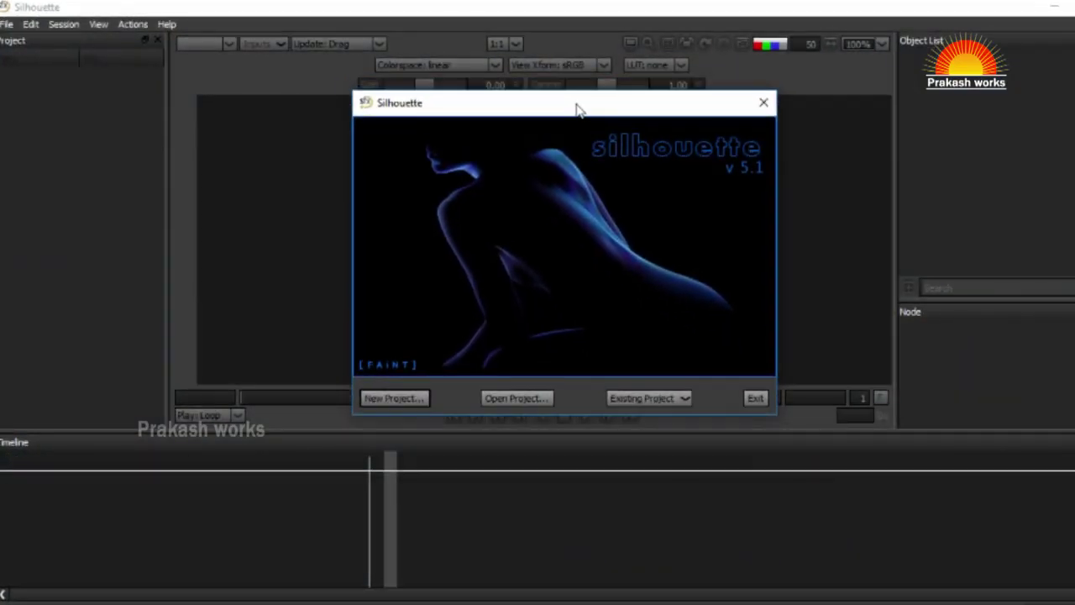
Start a new project from the startup dialog and reposition the New Project dialog
drag(459, 110, 448, 91)
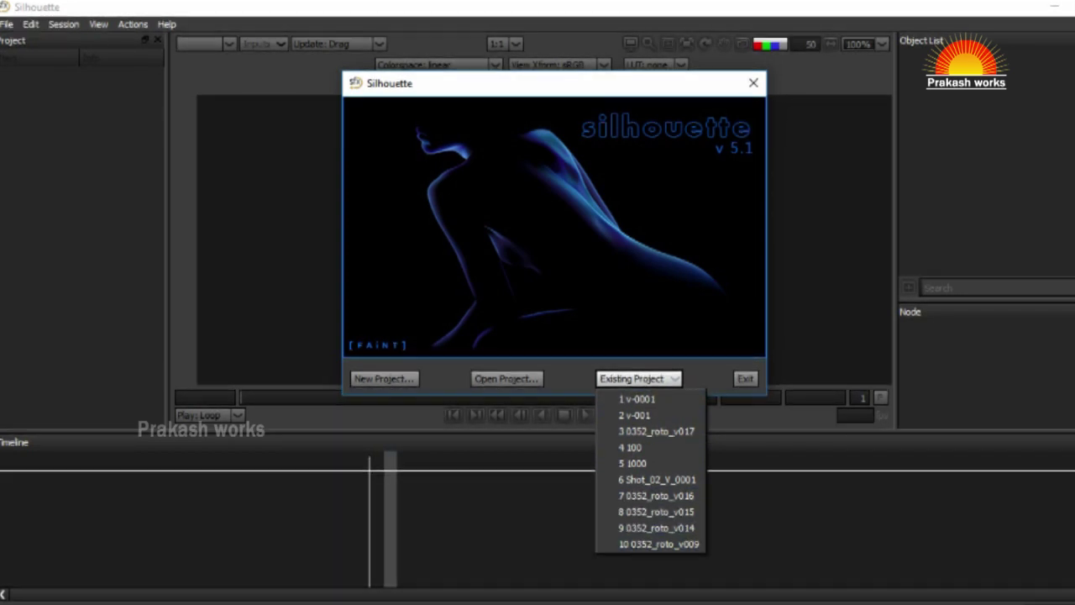
click(508, 378)
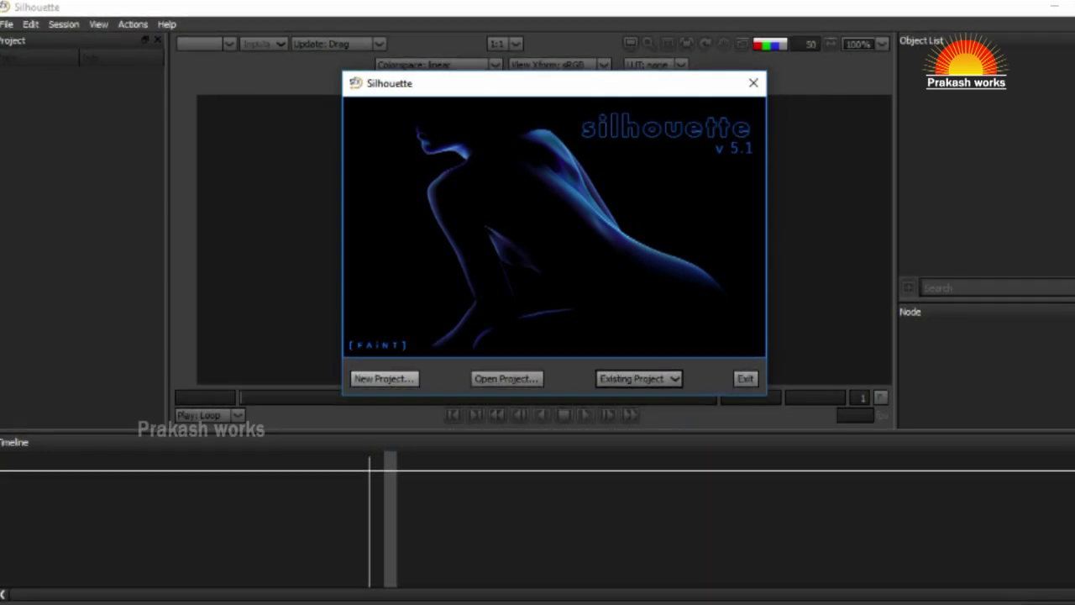
click(384, 379)
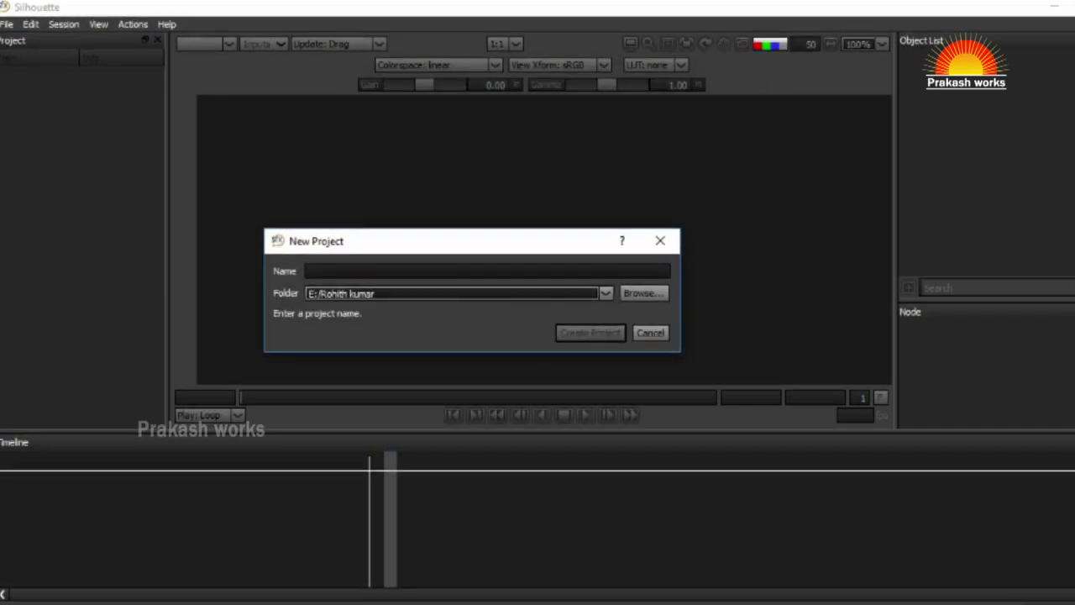
drag(399, 245, 408, 283)
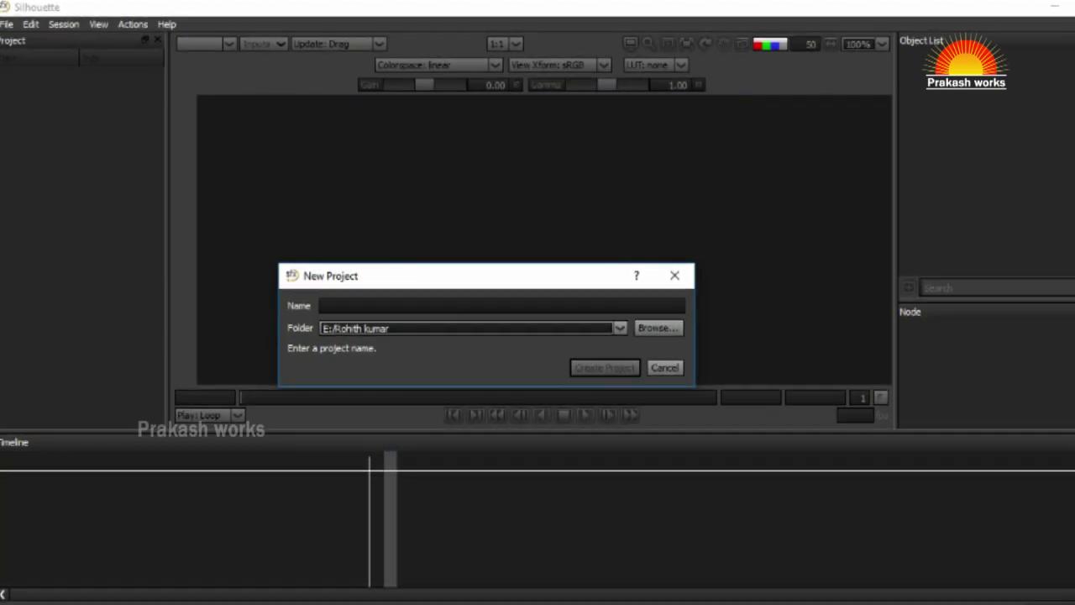
drag(413, 281, 443, 232)
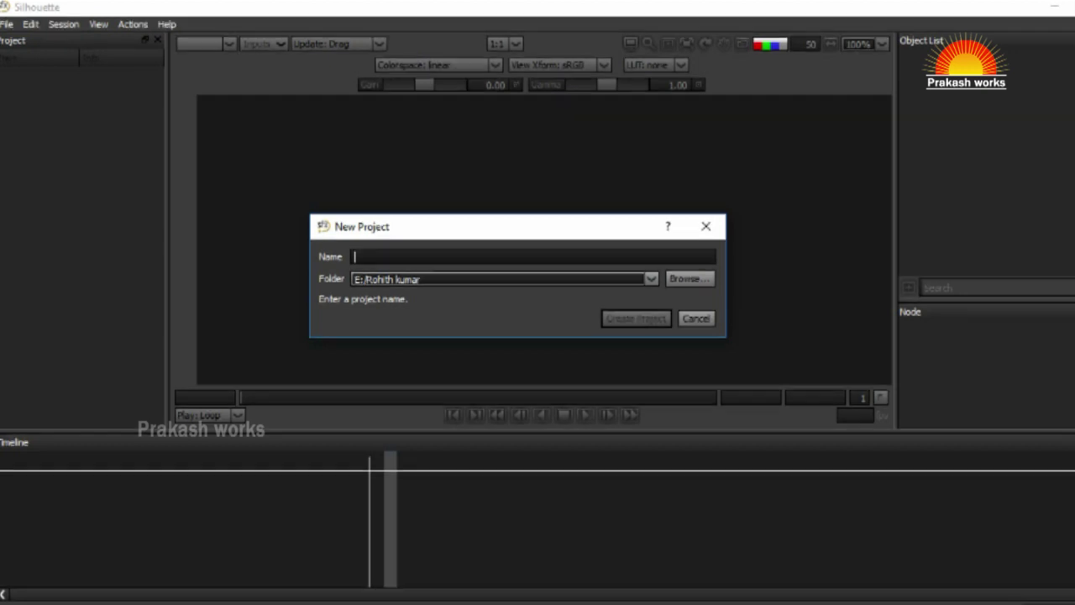
Set the new project's folder to WORKFILE within the student's 01-06-2019 folder under E:/Student Work
click(690, 279)
click(311, 167)
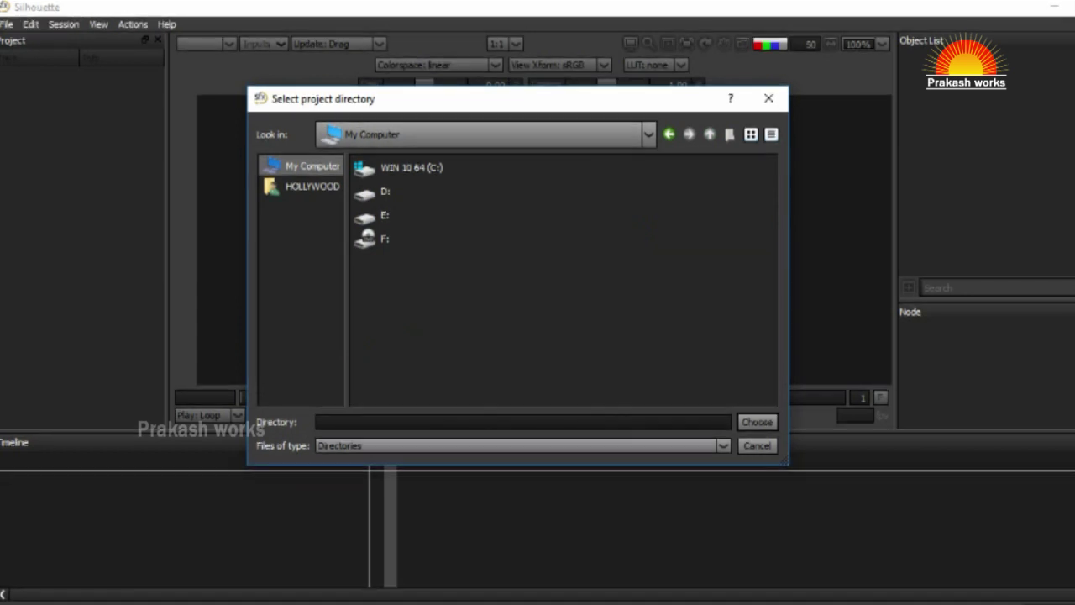
double_click(385, 215)
double_click(509, 311)
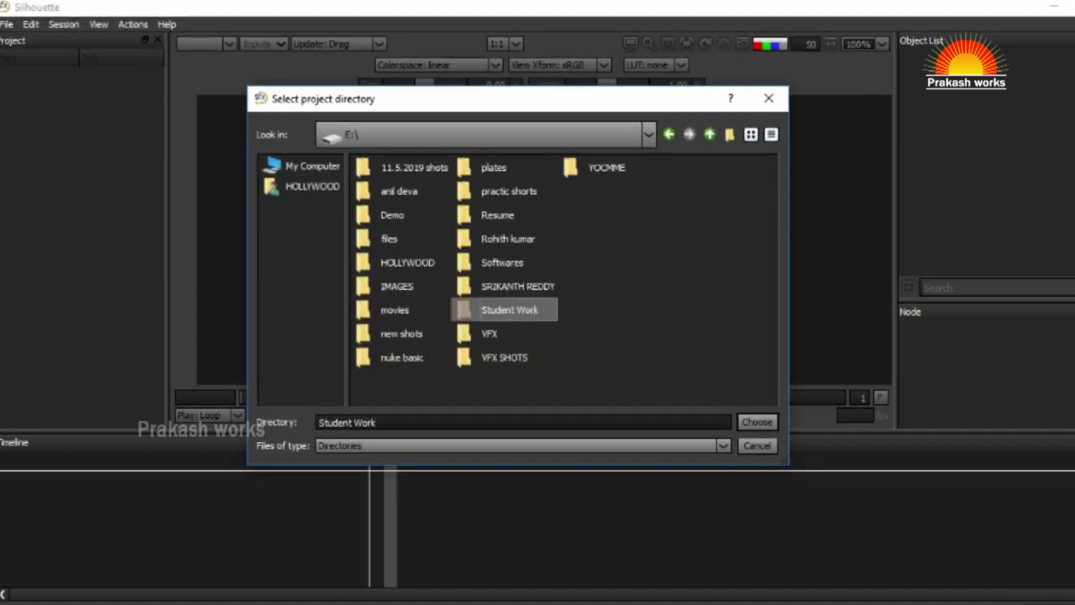
click(469, 358)
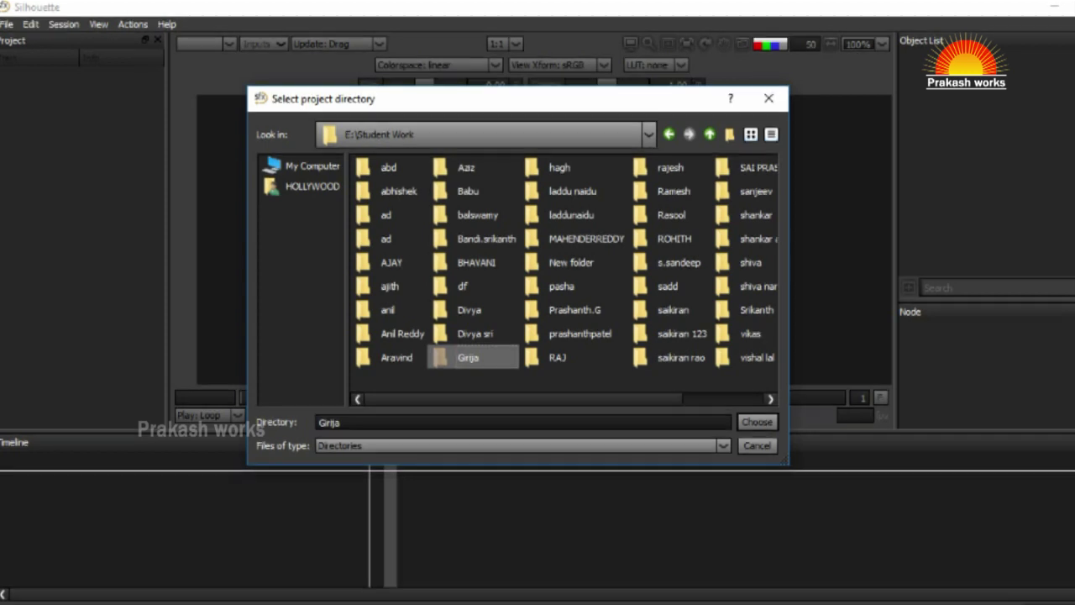
click(680, 357)
double_click(675, 239)
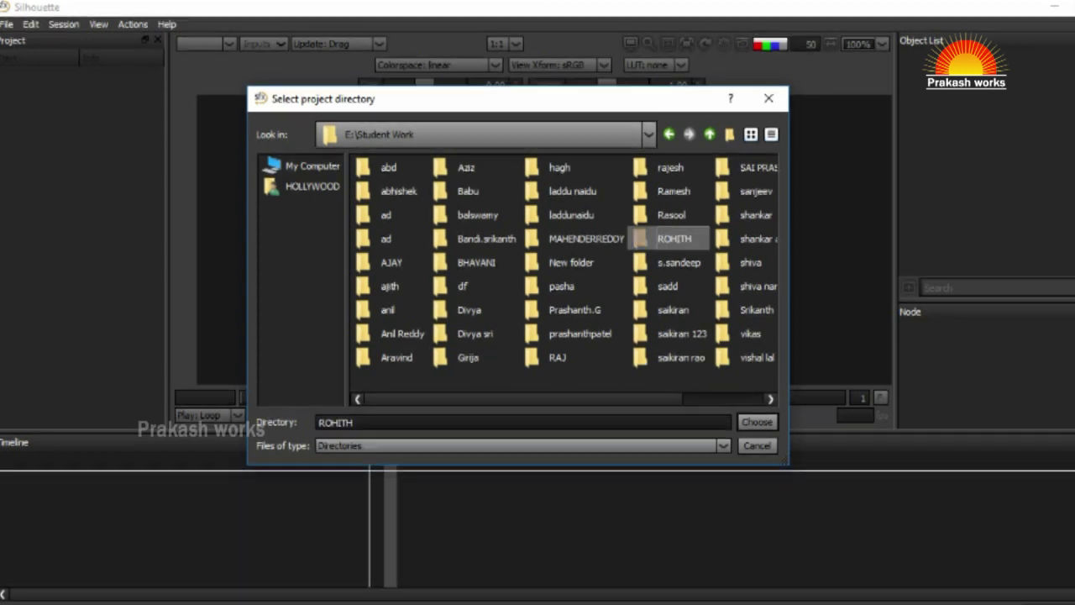
double_click(405, 168)
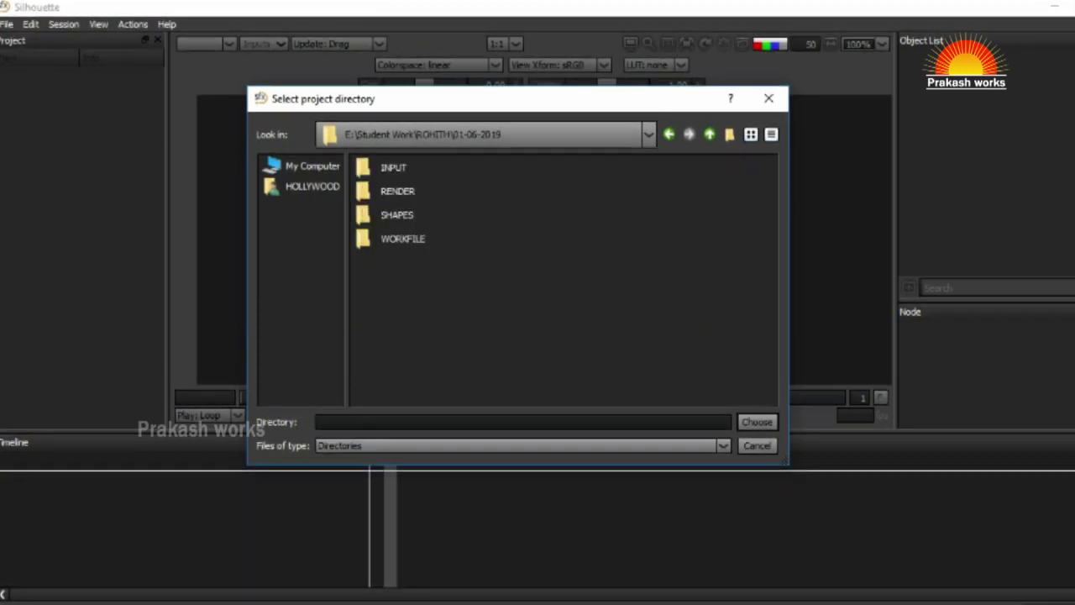
click(402, 239)
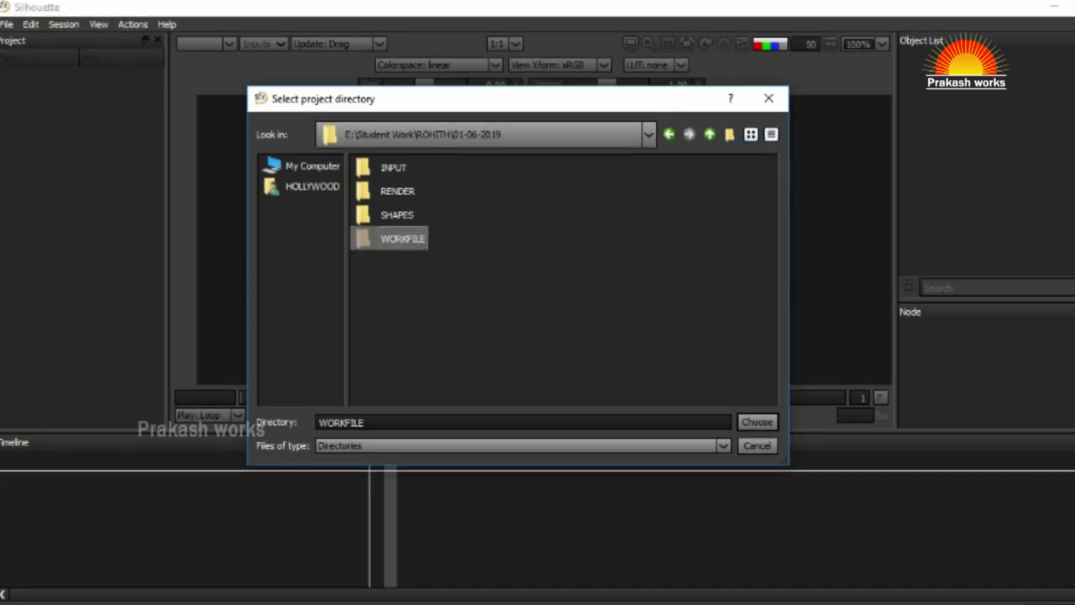
double_click(402, 239)
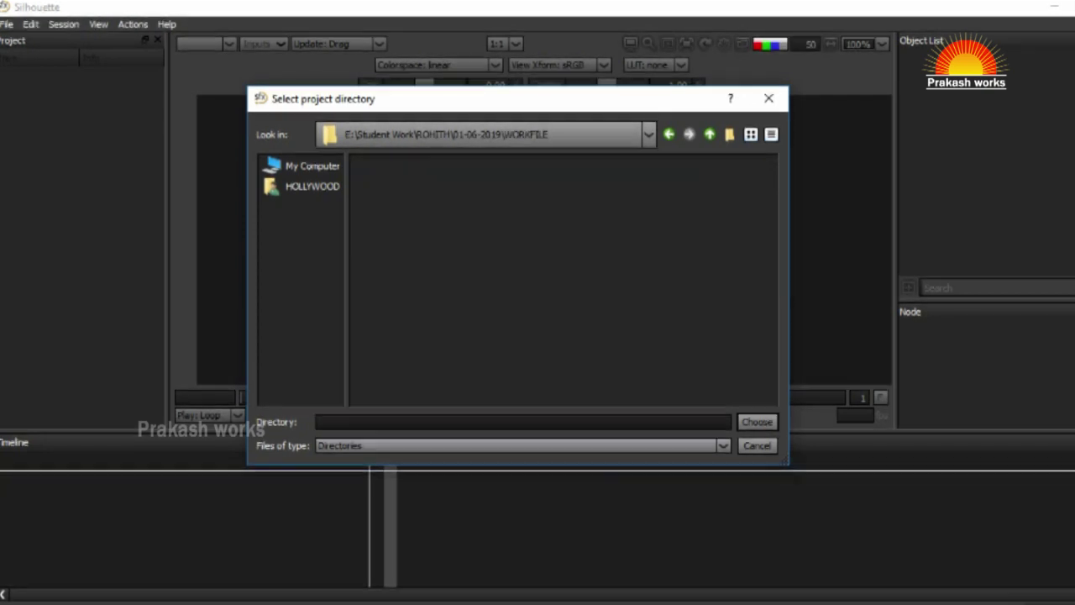
click(757, 422)
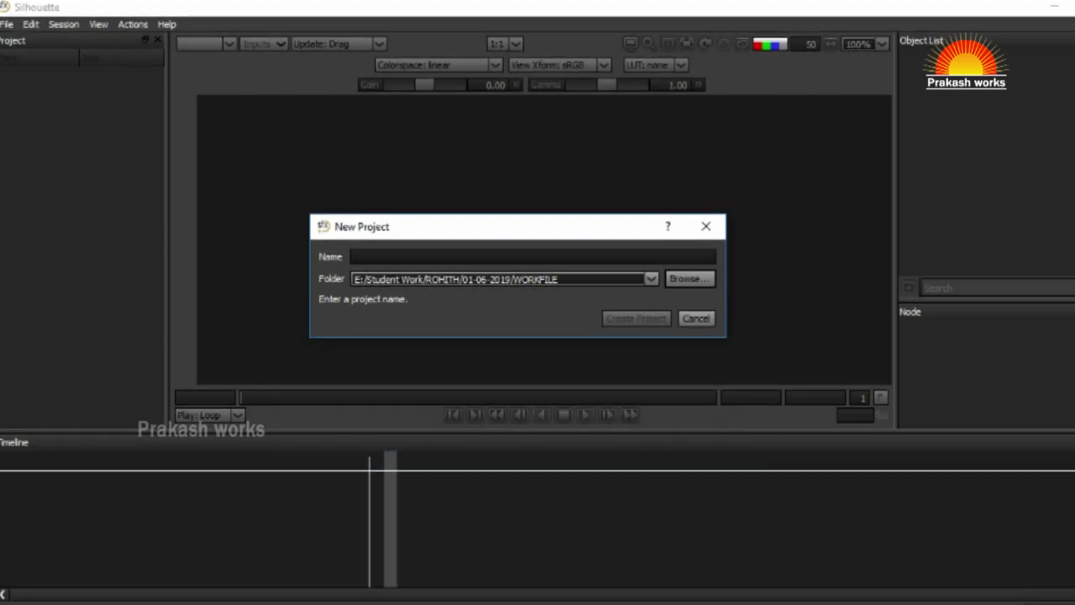
drag(412, 235, 439, 228)
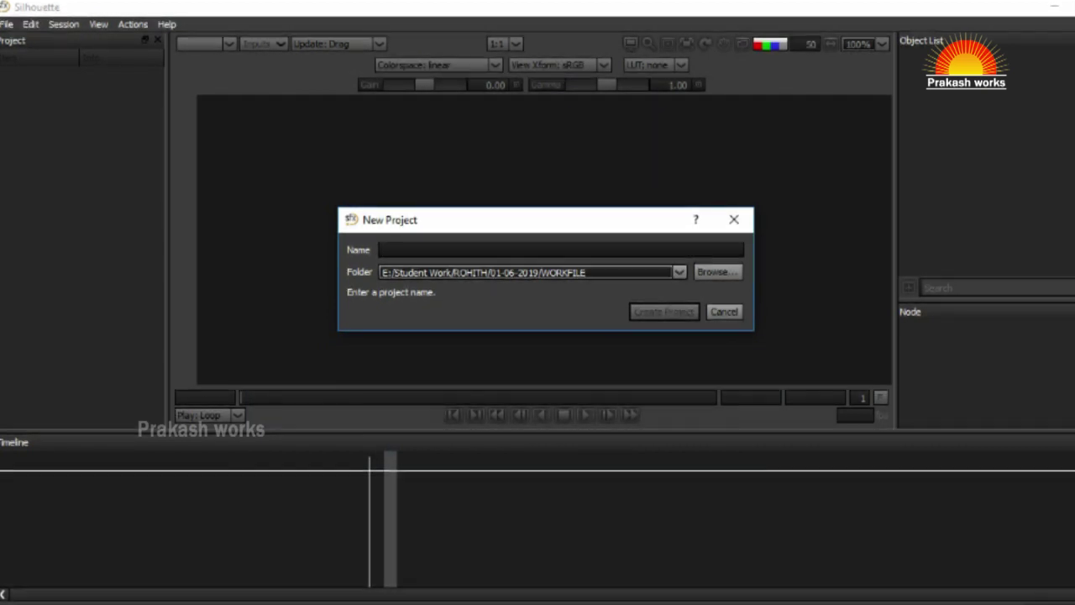
text(0001)
key(ctrl+a)
text(v_)
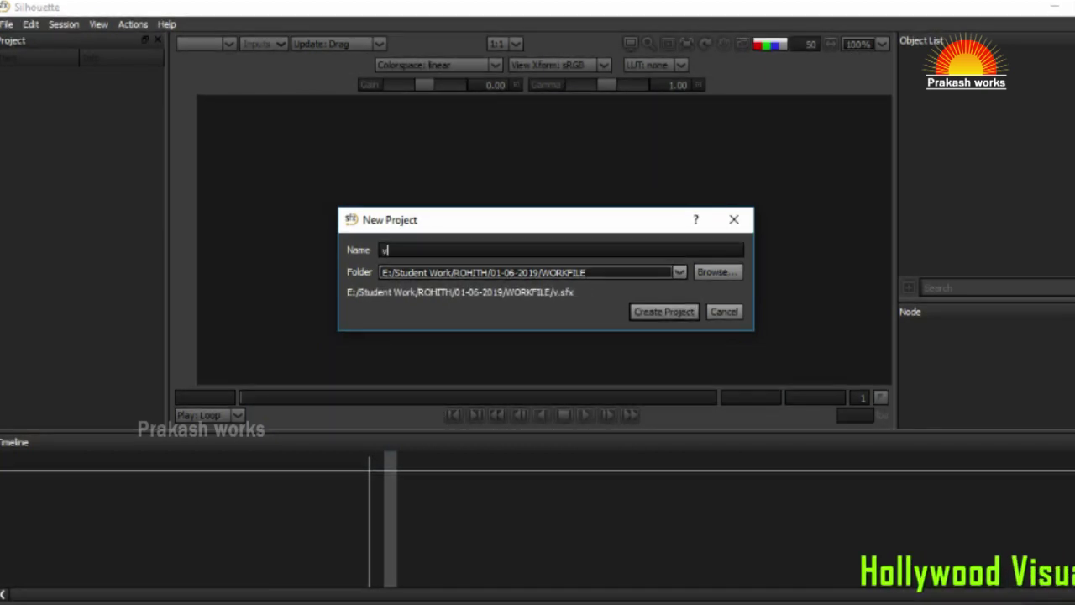
text(0001)
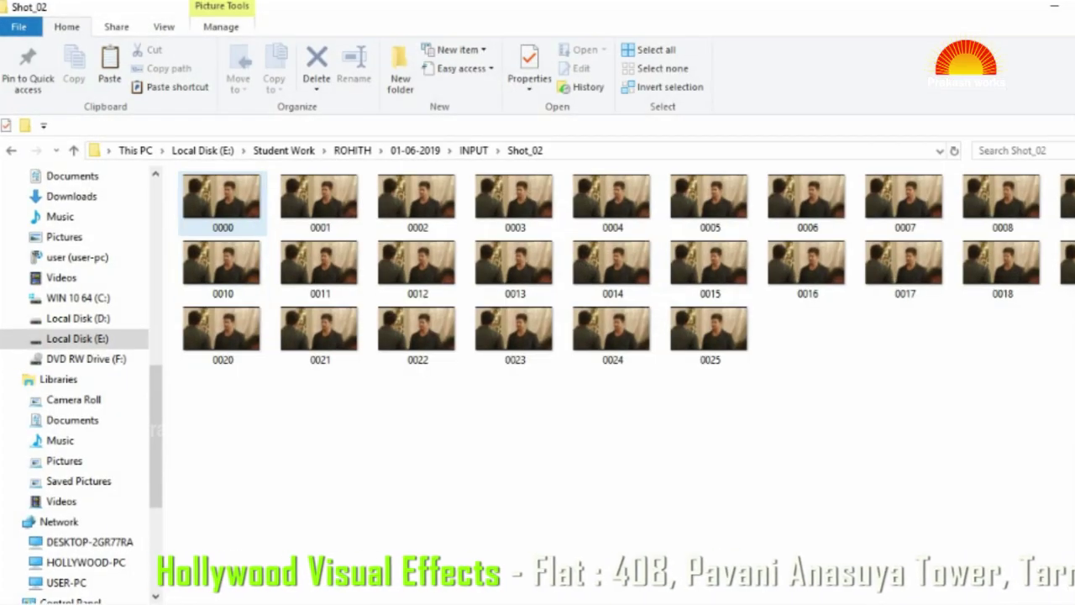
Switch to File Explorer, go up to the INPUT folder and copy the name of the Shot_02 folder
key(BackSpace)
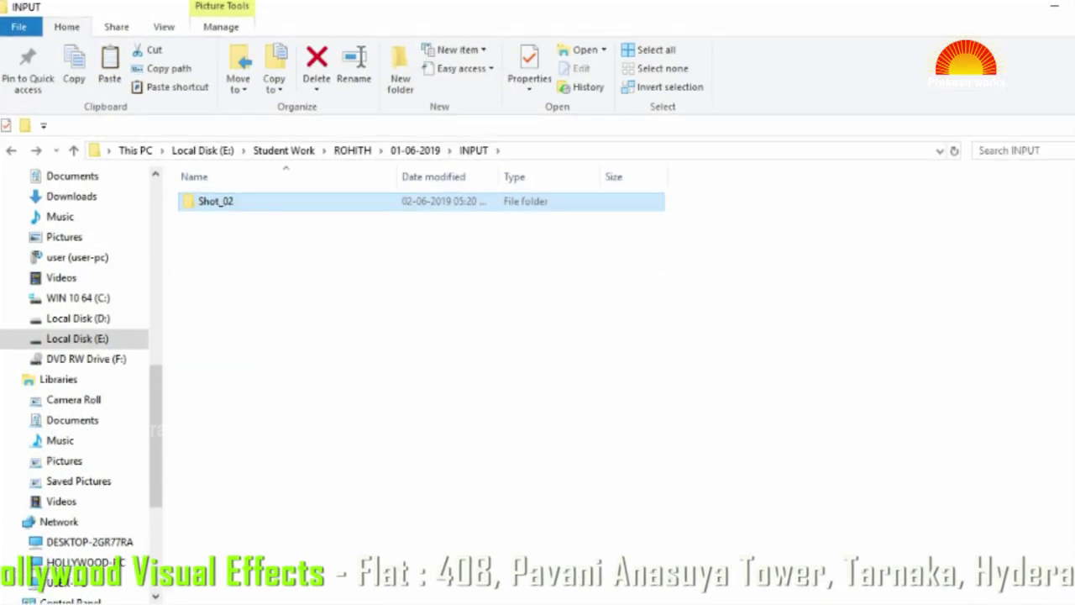
drag(257, 240, 204, 213)
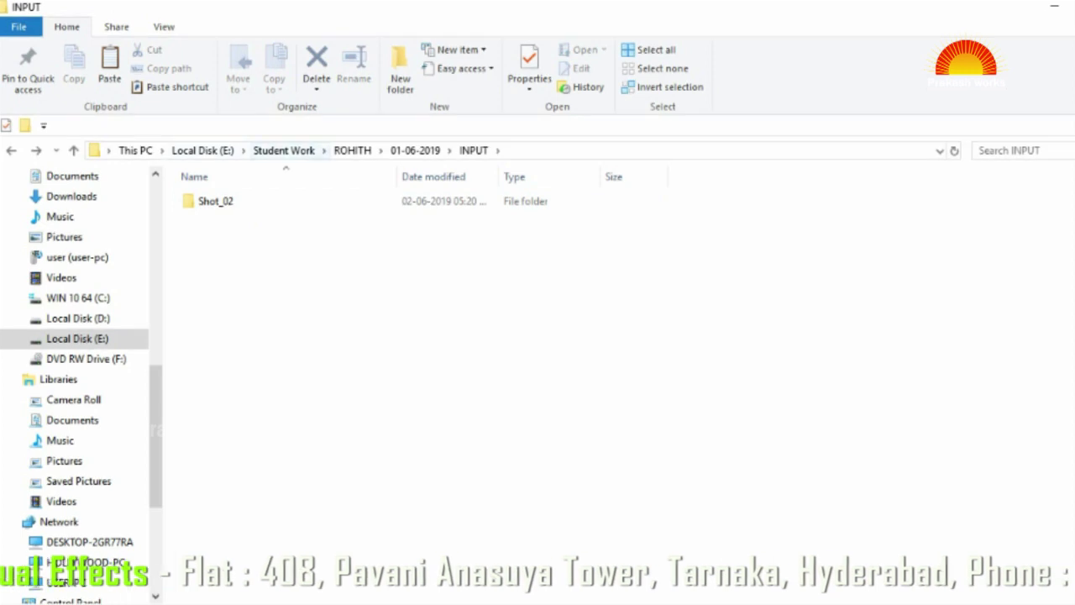
click(216, 202)
key(F2)
click(286, 268)
click(217, 201)
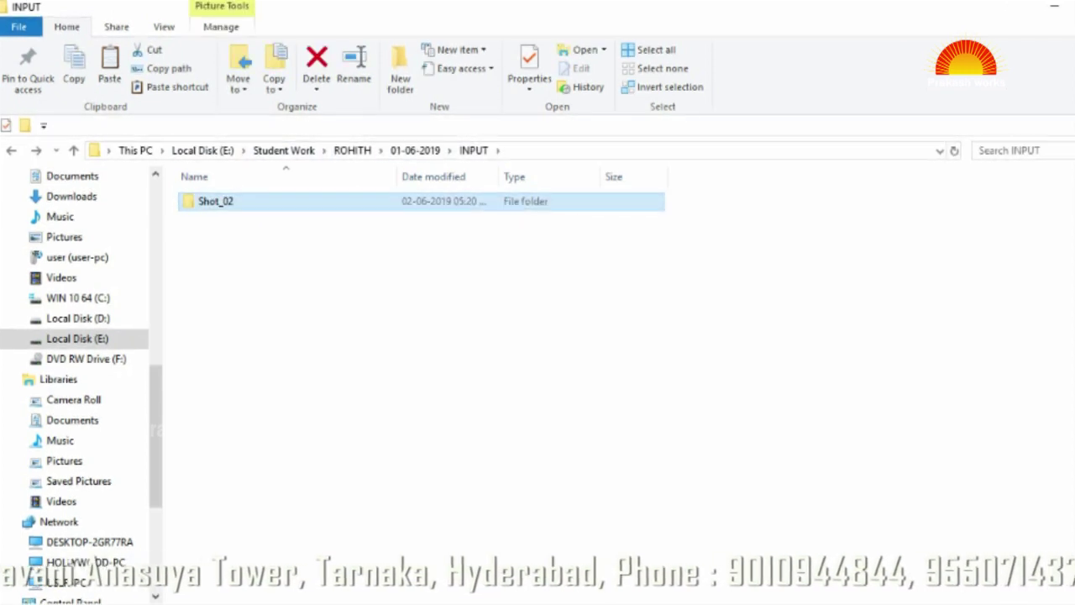
right_click(218, 201)
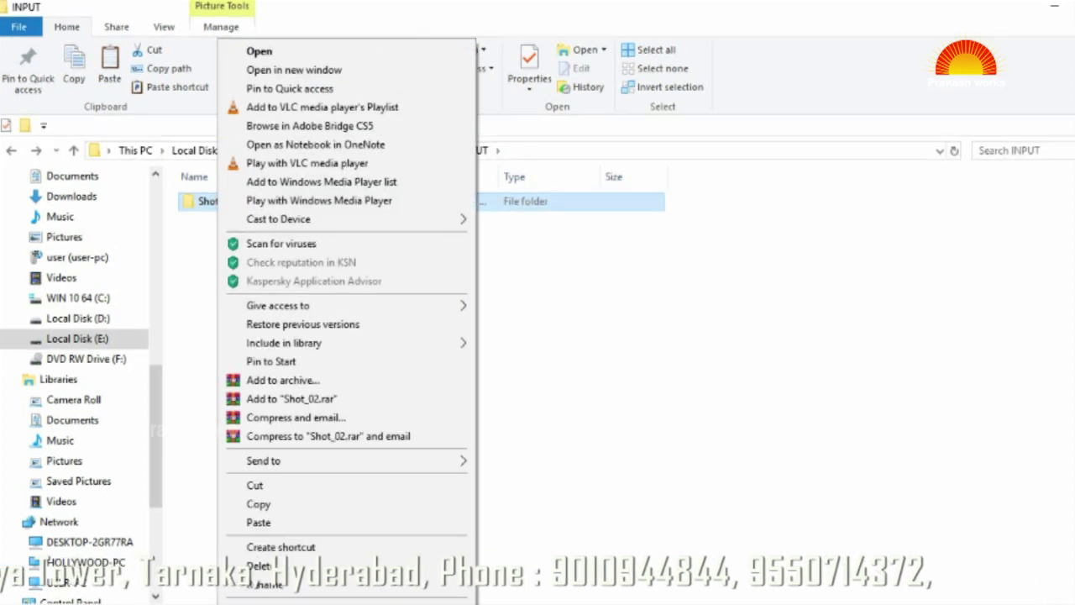
key(m)
key(ctrl+c)
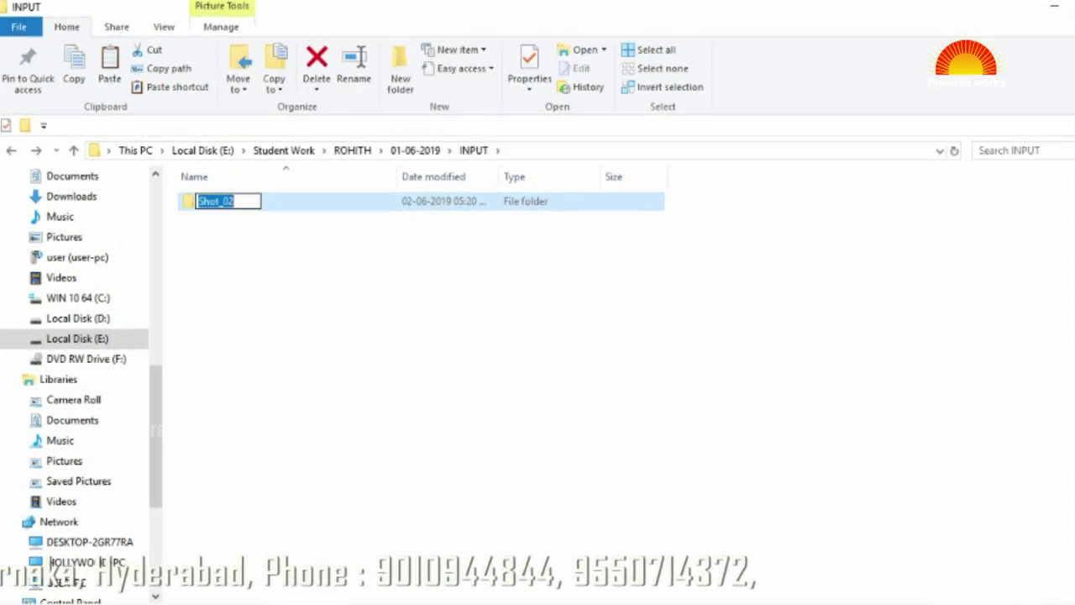
key(shift+F10)
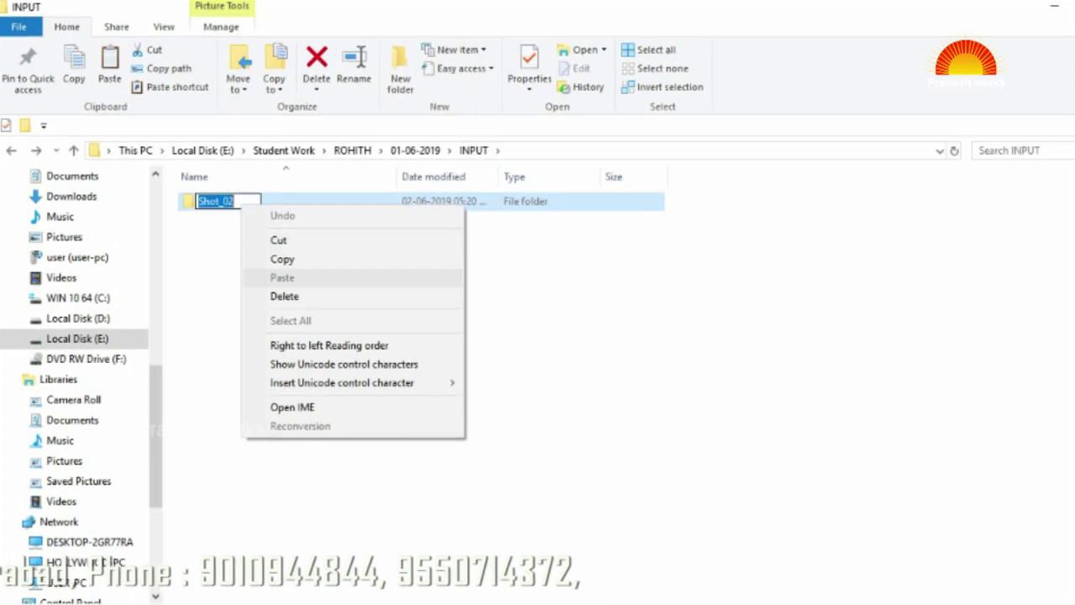
click(282, 259)
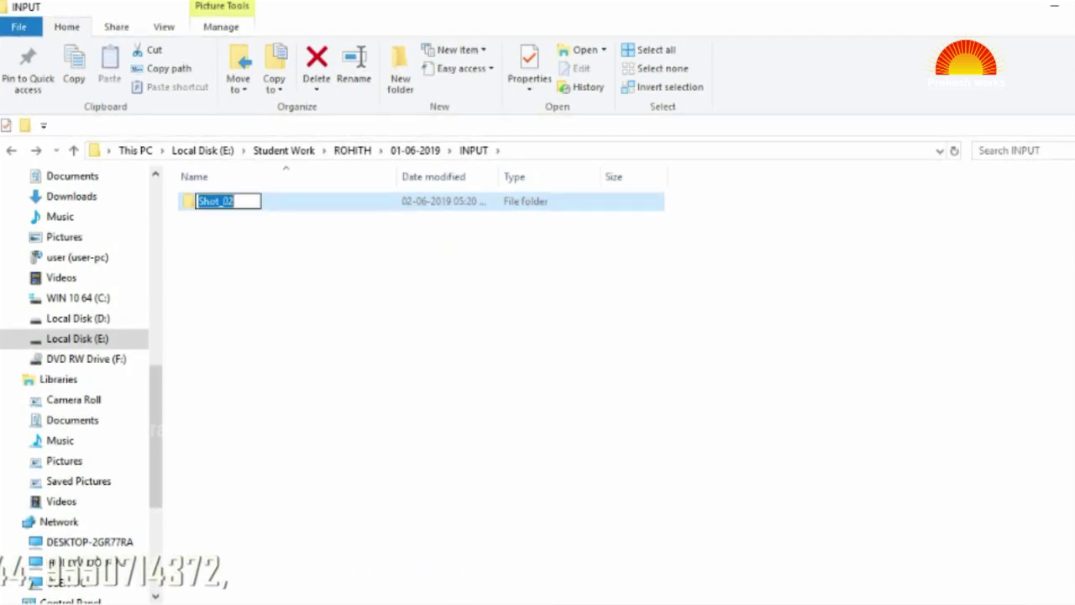
Return to Silhouette, name the new project Shot_02 using the copied folder name, and create it
key(alt+Tab)
drag(414, 250, 383, 250)
key(ctrl+v)
key(Return)
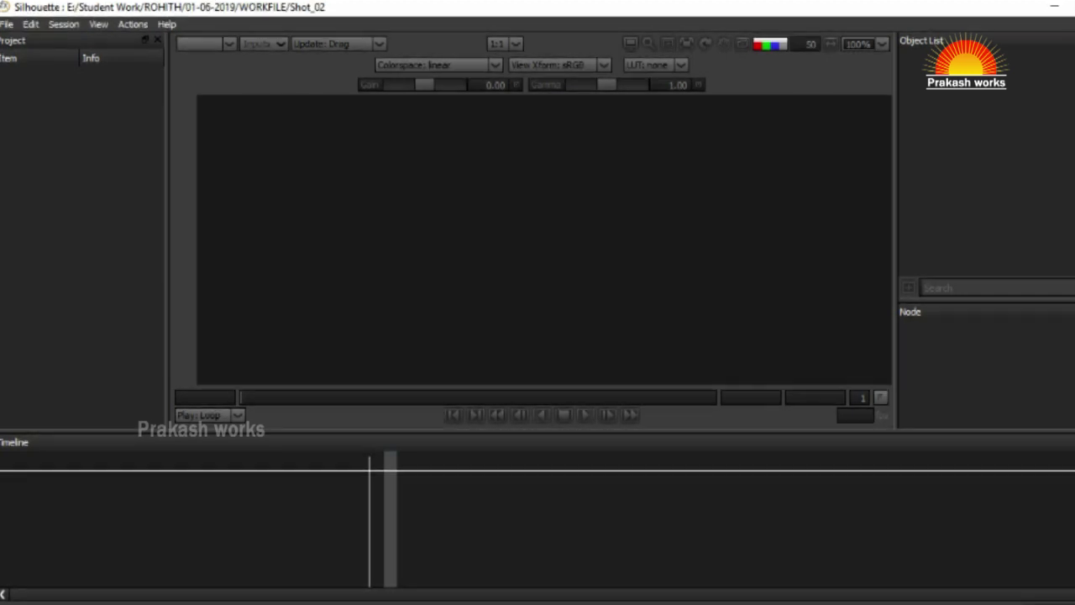
Import the Shot_02 image sequence, starting at frame 0000, from the INPUT folder of the student's 01-06-2019 folder
key(ctrl+i)
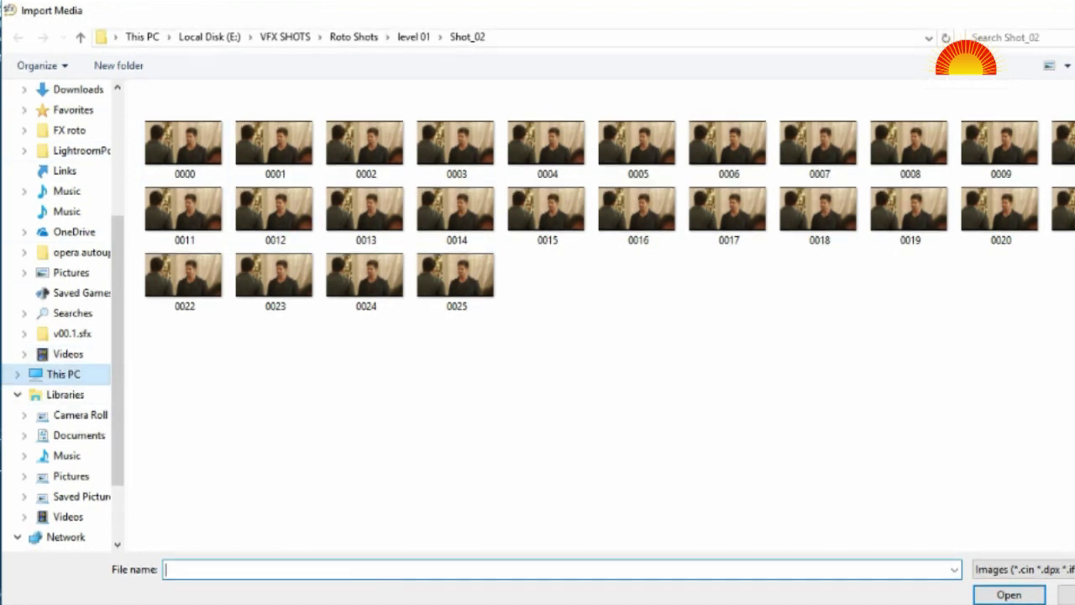
click(64, 374)
double_click(676, 256)
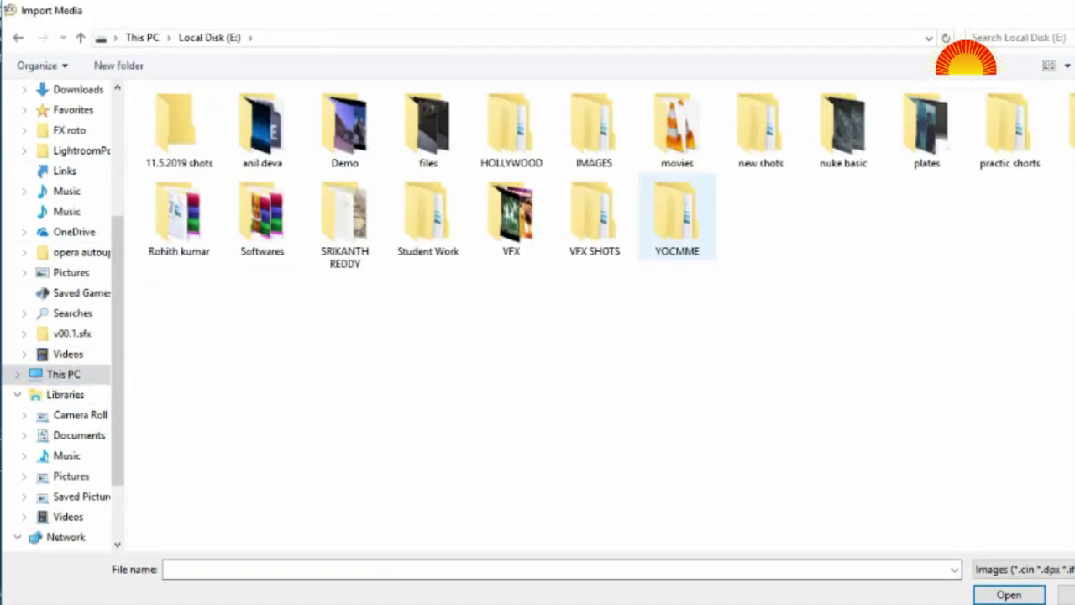
double_click(430, 198)
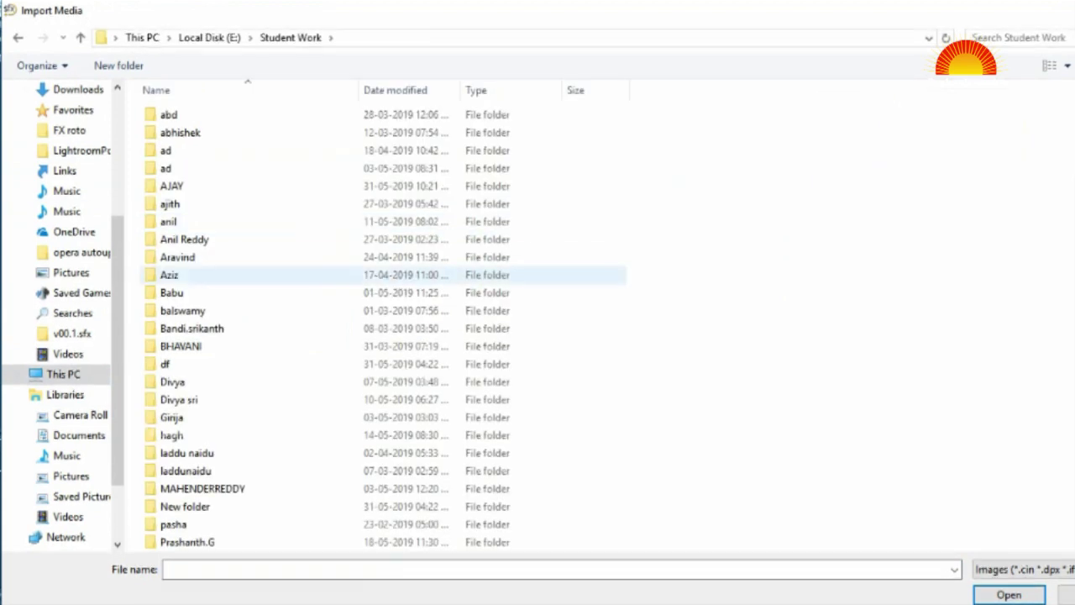
click(384, 311)
key(r)
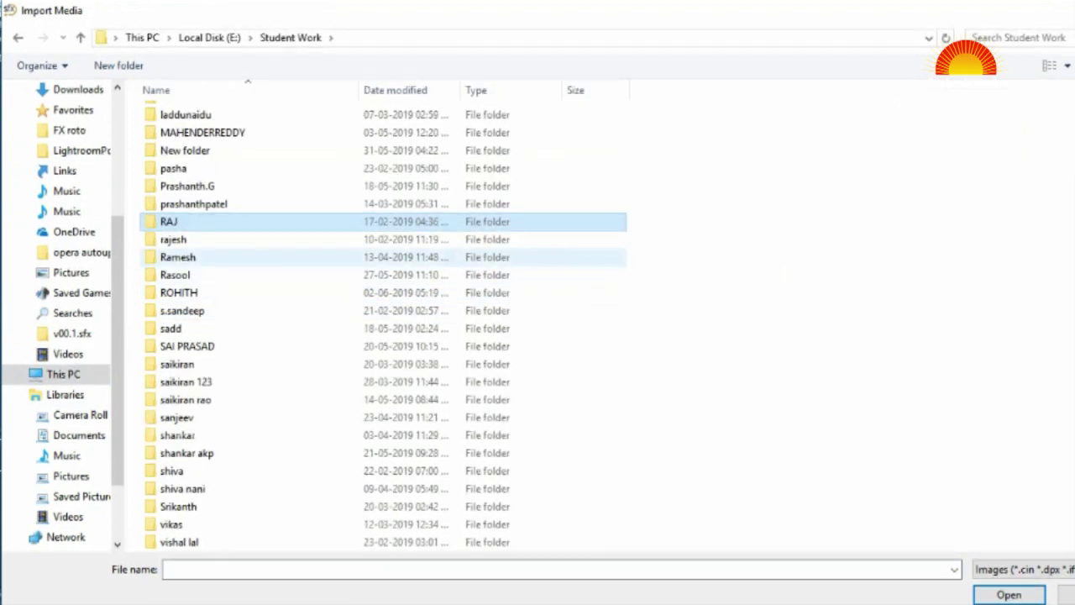
double_click(214, 292)
double_click(193, 116)
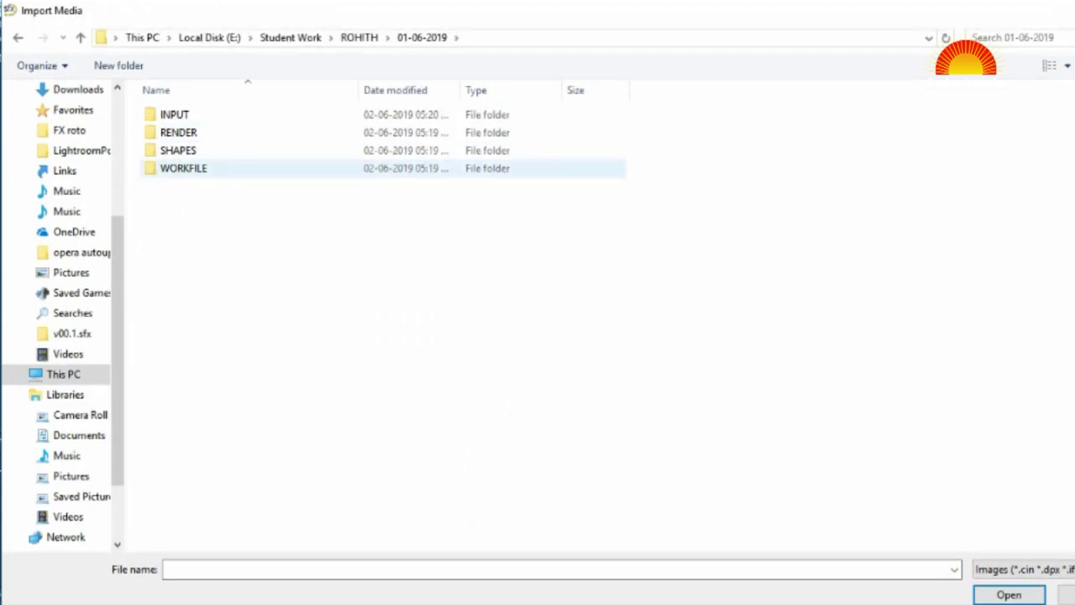
double_click(194, 115)
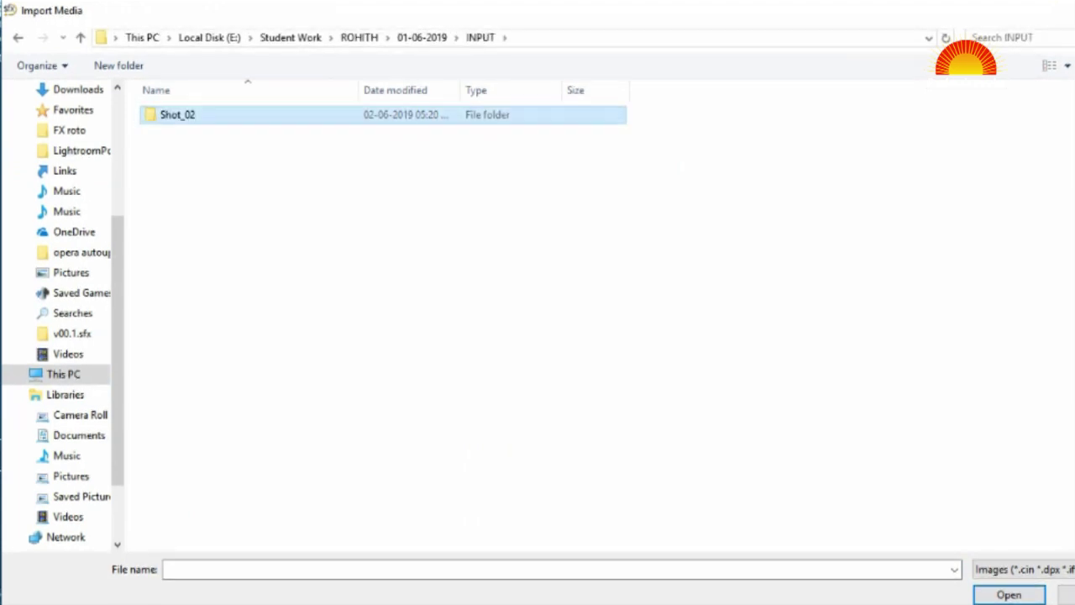
double_click(177, 114)
click(176, 114)
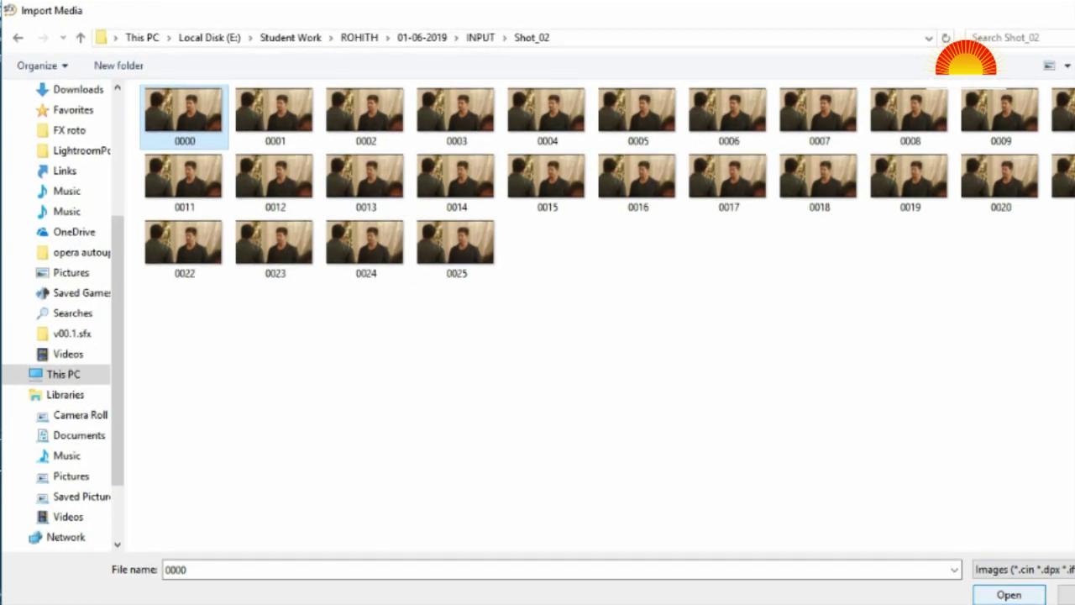
click(1009, 594)
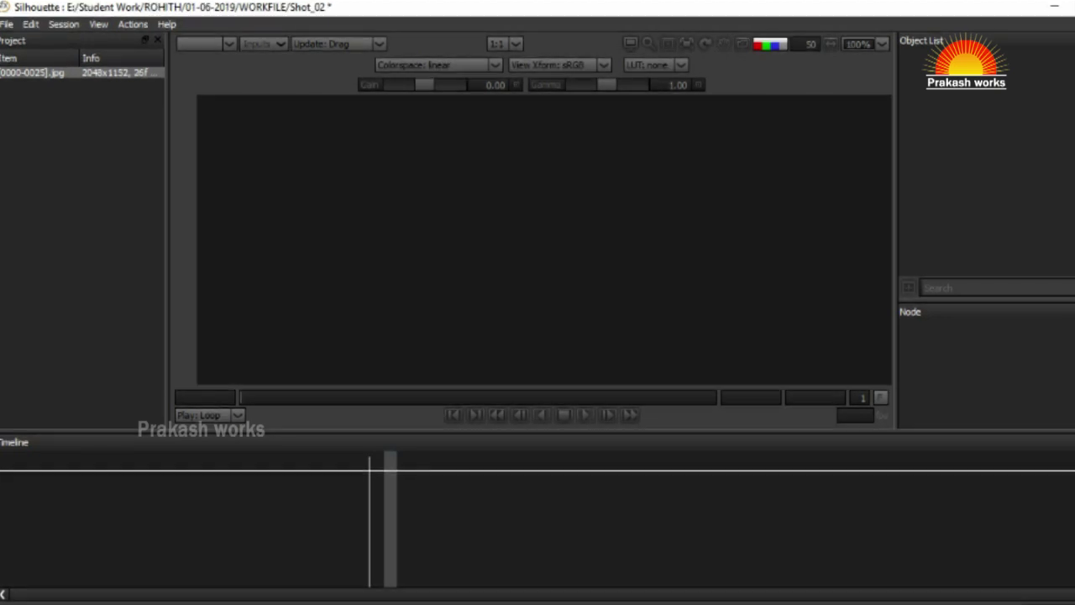
Create a new session with the Roto node at 2048 x 1152, 26 frames at 24 fps, start frame 0 and 8 bit depth
key(ctrl+n)
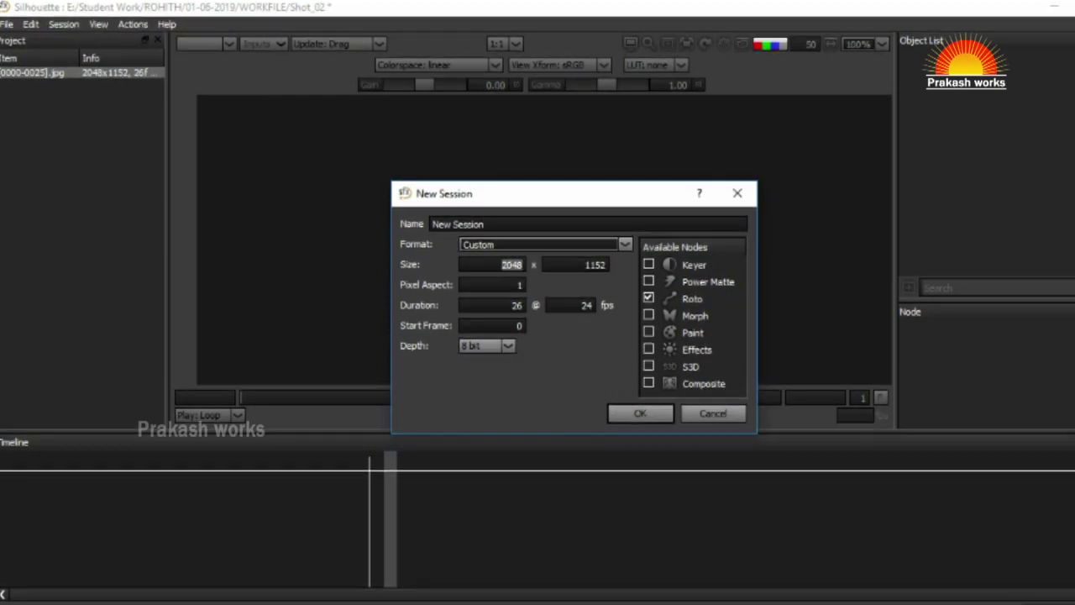
double_click(517, 304)
double_click(512, 264)
double_click(595, 264)
drag(501, 265, 507, 265)
double_click(512, 263)
double_click(595, 264)
double_click(514, 305)
double_click(519, 325)
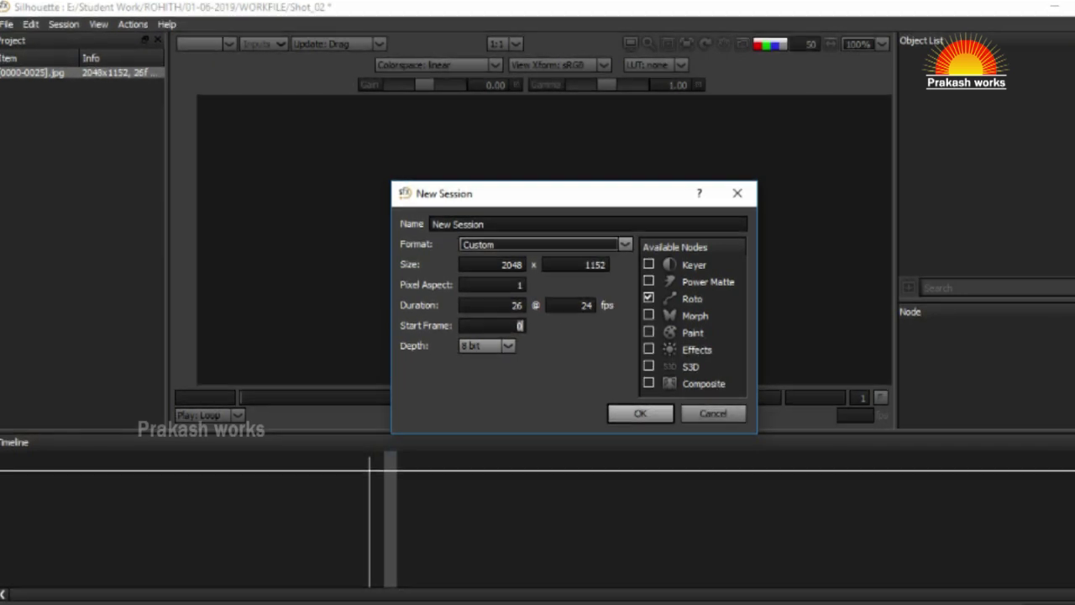
key(Return)
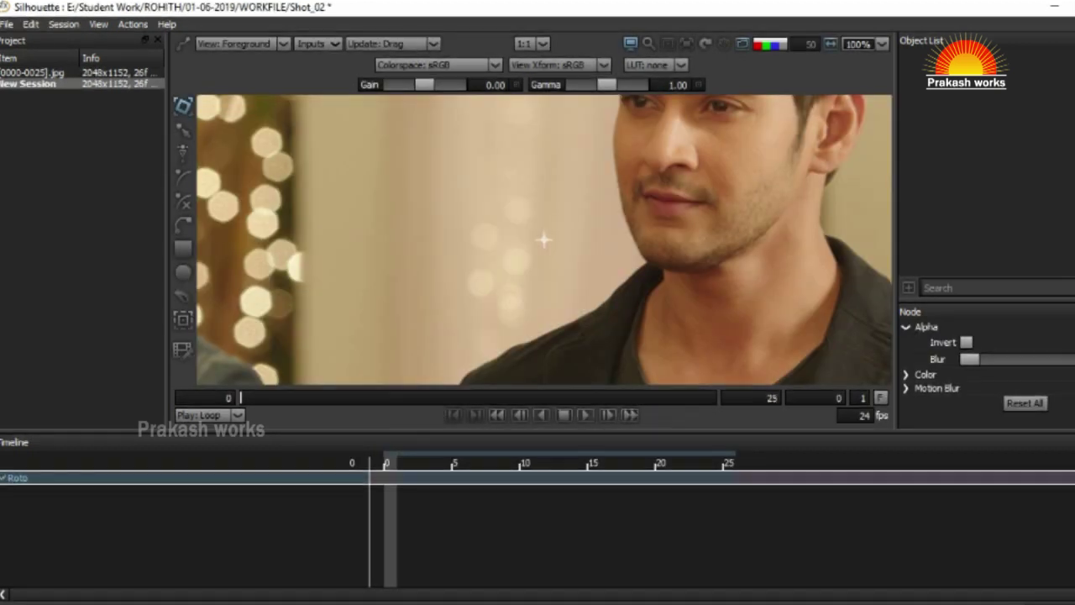
Examine the Shot_02 footage in the viewer by zooming in on the actors and back out repeatedly
scroll(544, 240, down, 5)
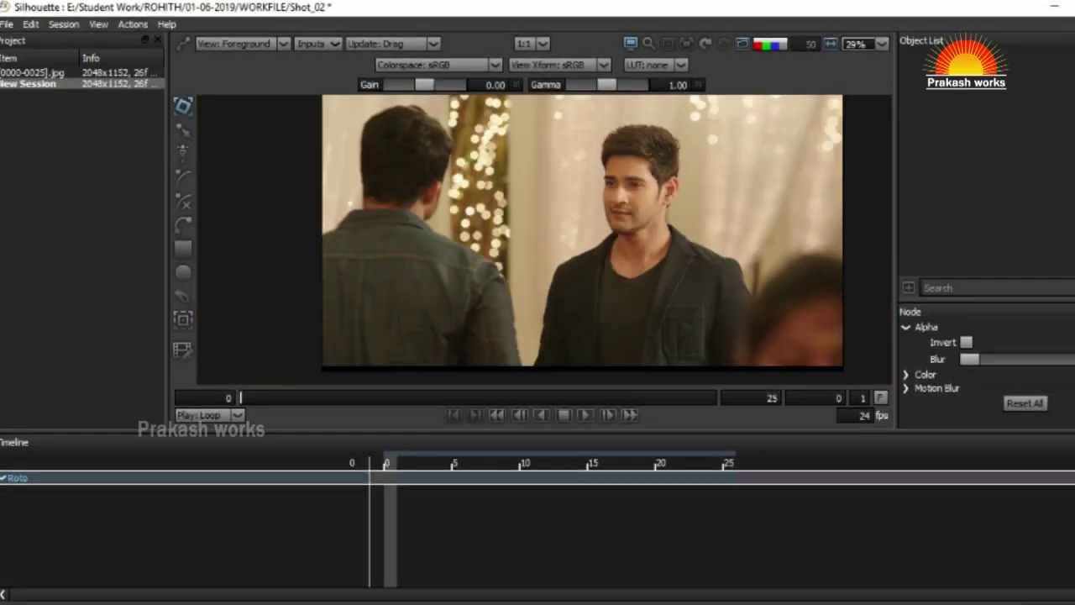
scroll(558, 235, up, 2)
scroll(554, 239, down, 3)
scroll(554, 240, up, 3)
scroll(554, 239, down, 4)
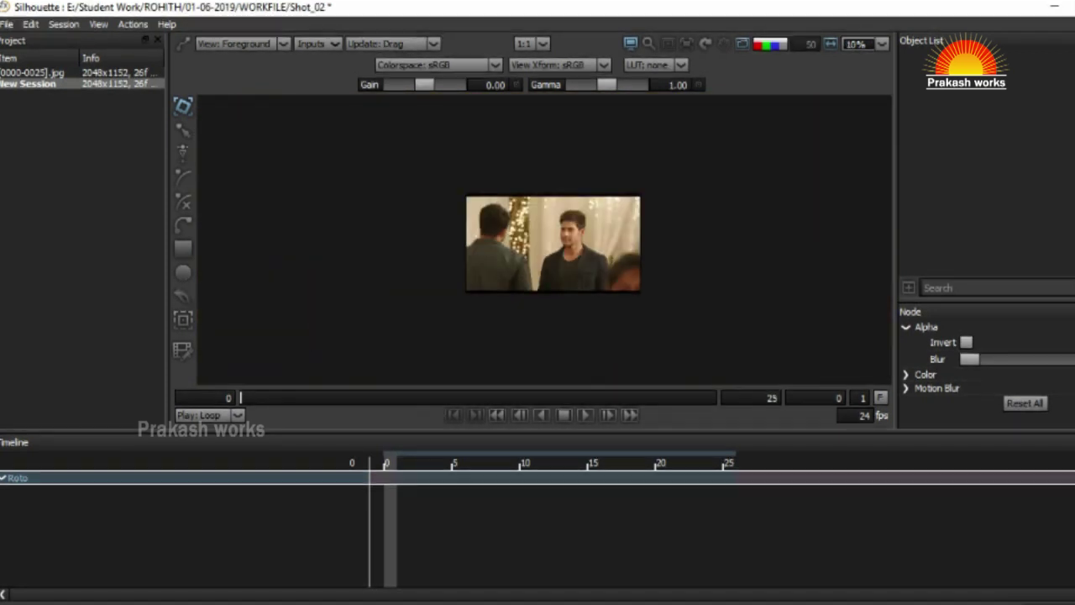
scroll(544, 240, up, 4)
scroll(544, 240, down, 1)
scroll(544, 240, up, 1)
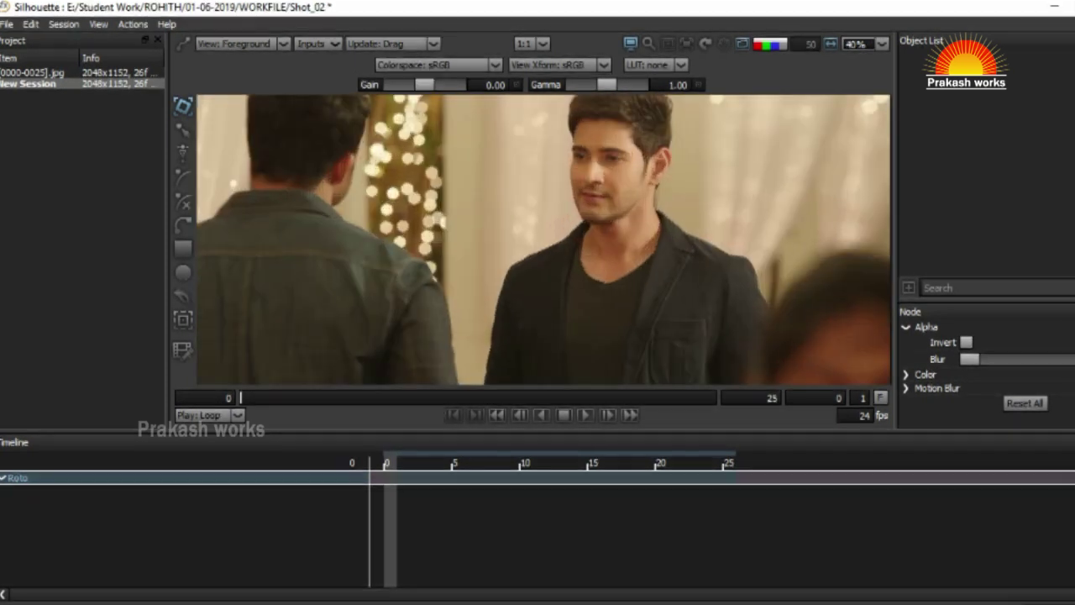
scroll(544, 240, down, 4)
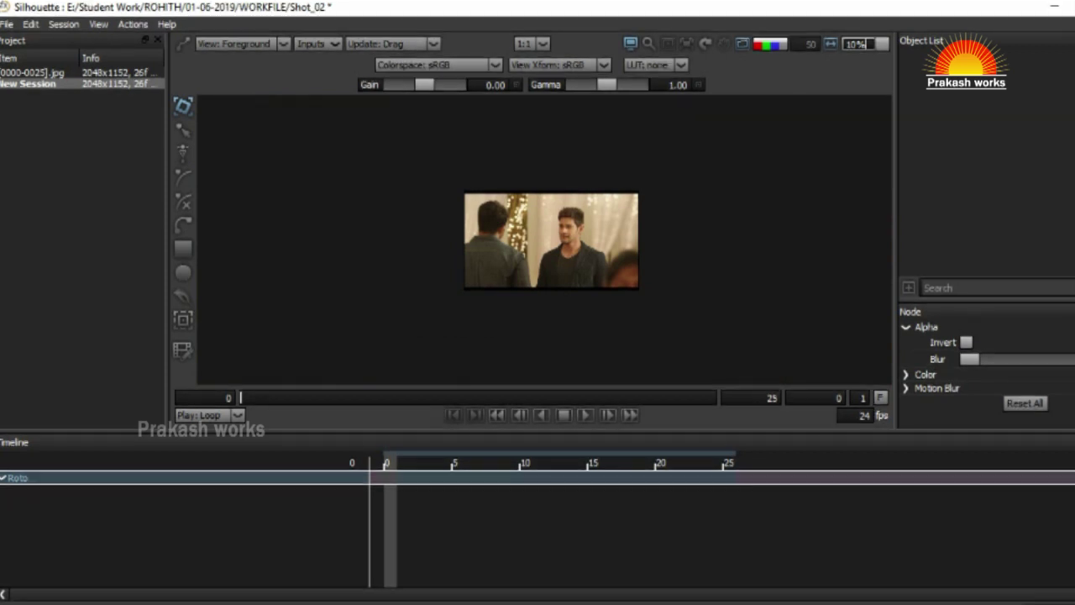
Try the preset viewer zoom levels such as 50% and 200%, set the zoom to Fit, and reposition the footage
click(881, 45)
click(858, 113)
click(882, 44)
click(850, 145)
click(882, 44)
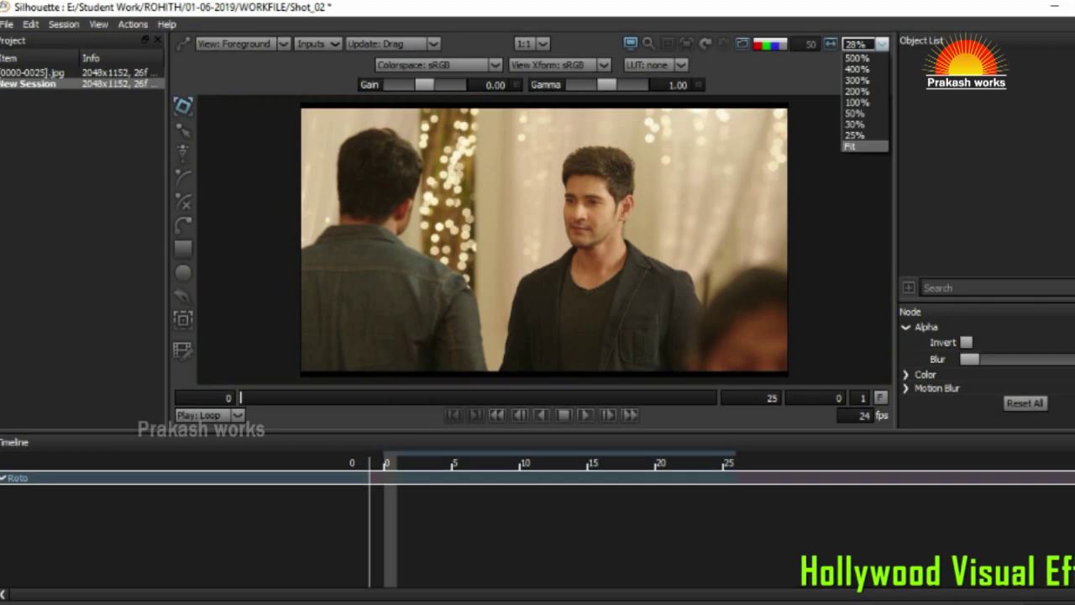
click(852, 146)
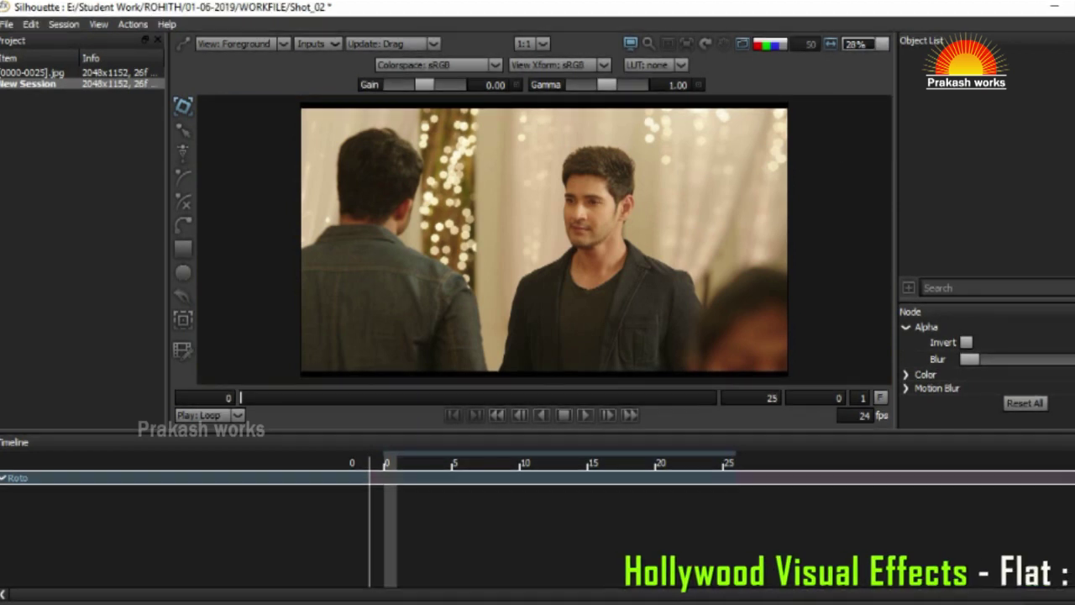
click(882, 44)
click(857, 95)
click(882, 44)
click(850, 146)
mouse_move(544, 240)
mouse_down()
mouse_move(531, 231)
mouse_move(533, 258)
mouse_move(533, 237)
mouse_up()
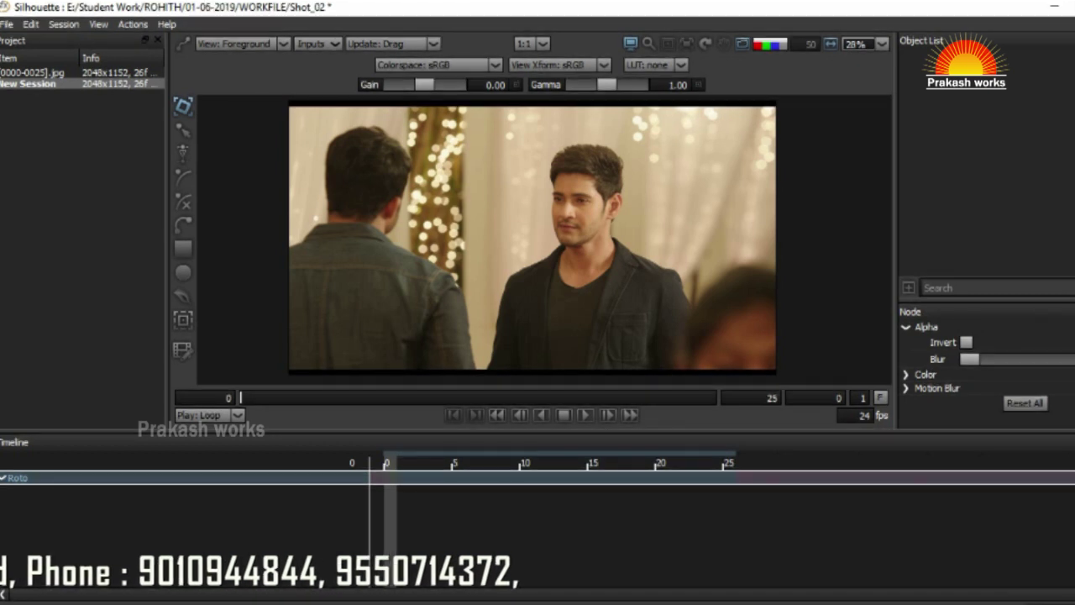
drag(533, 238, 593, 240)
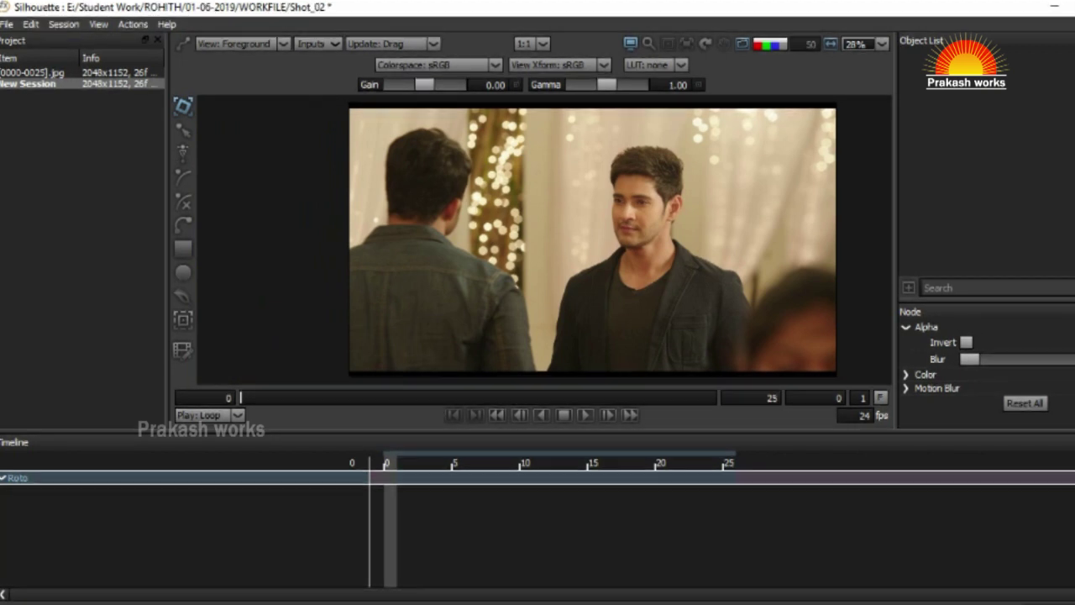
Enlarge the viewer by hiding the surrounding panels, and restore the standard layout
key(F2)
key(F2)
key(F2)
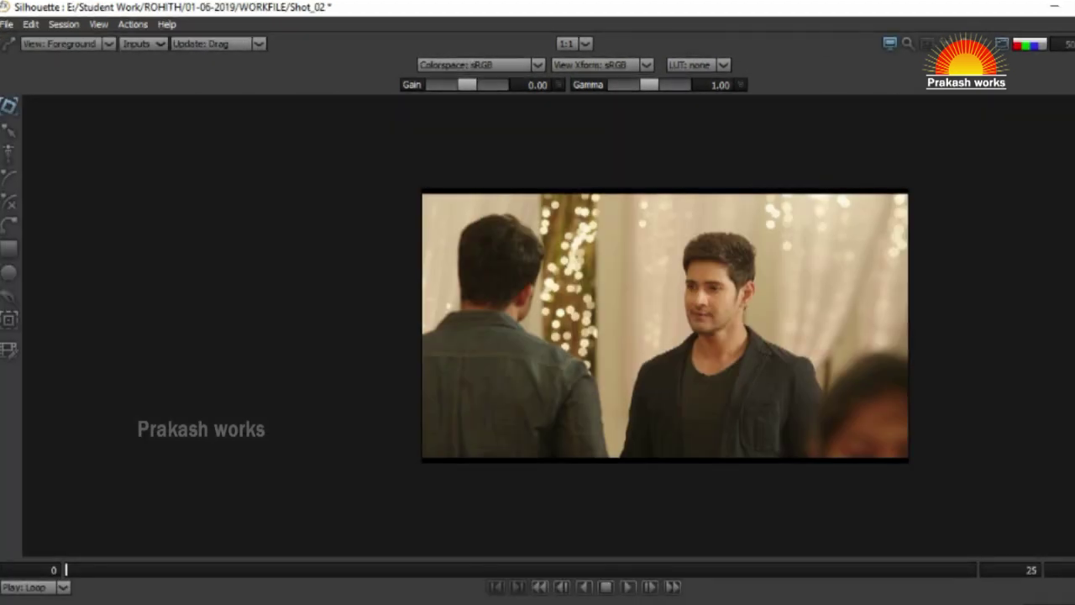
key(grave)
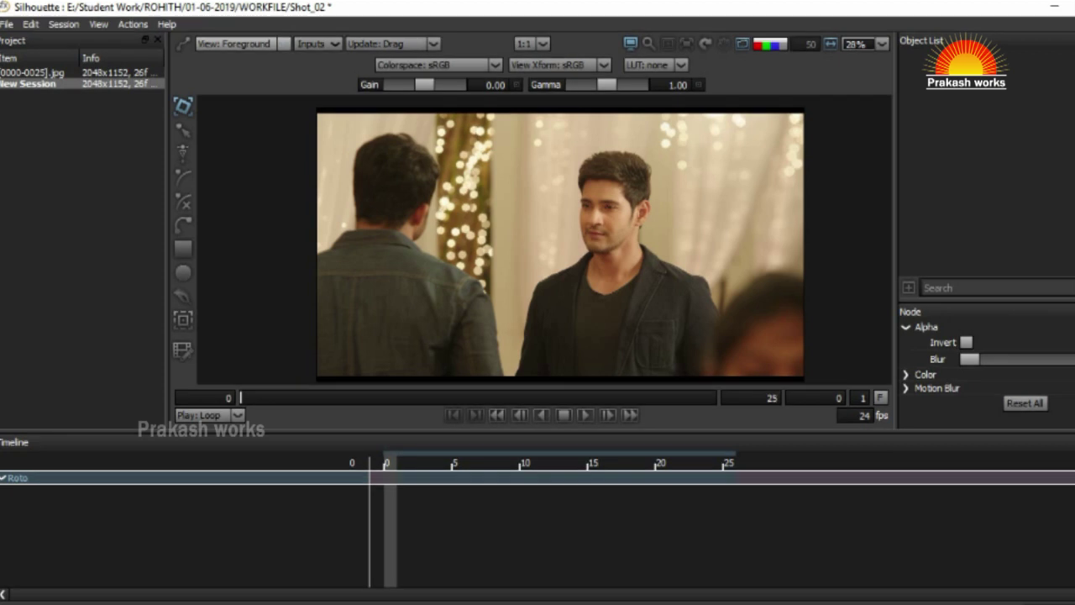
Keep the view on Foreground, try the viewer gain at -0.39 and -0.24, and reset it
click(233, 44)
click(235, 69)
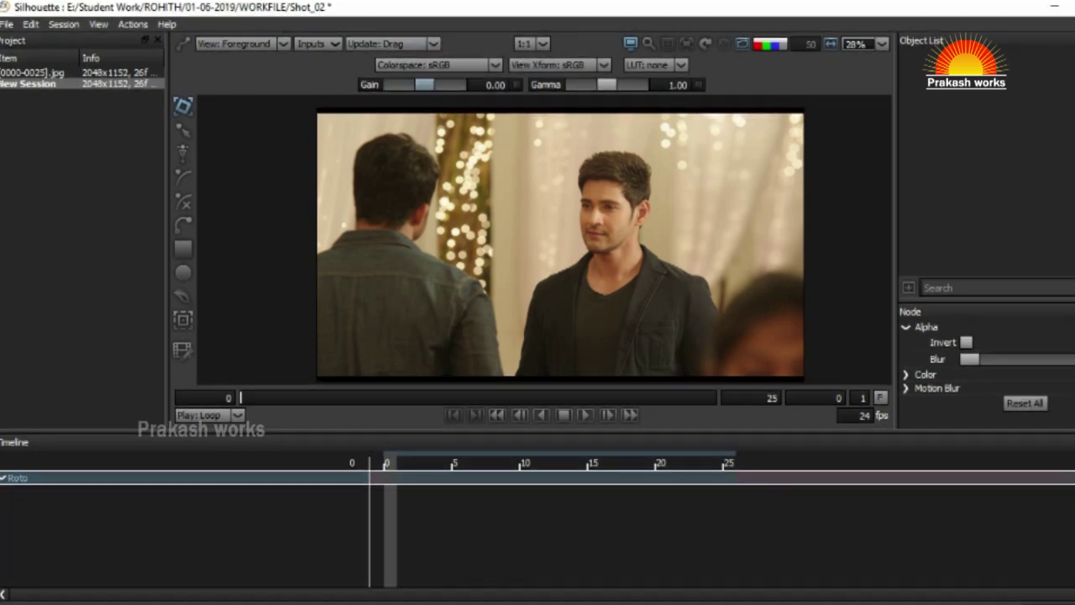
drag(425, 85, 420, 85)
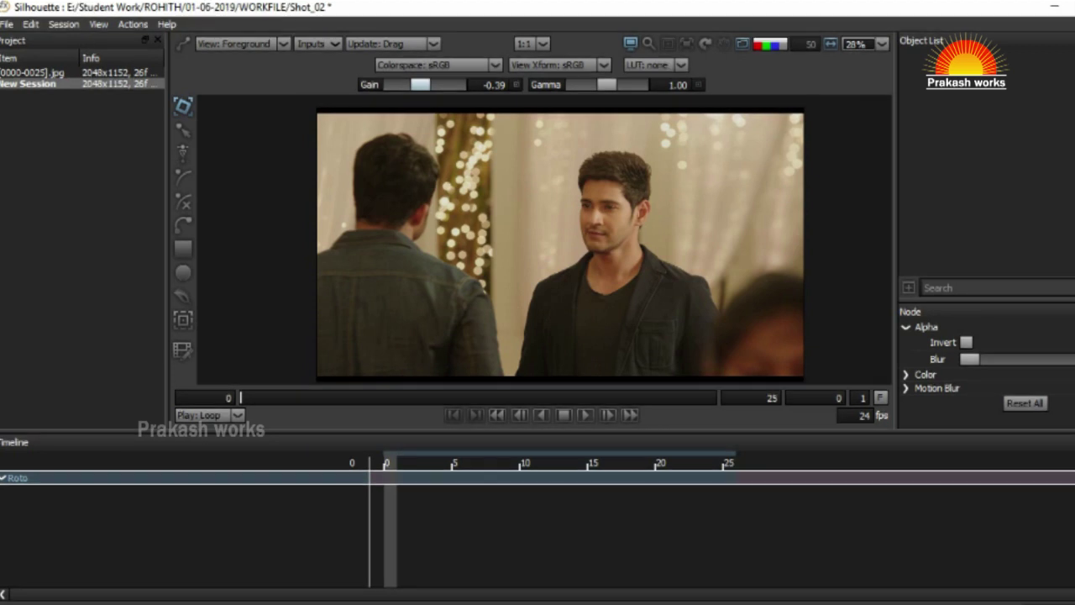
drag(420, 85, 421, 84)
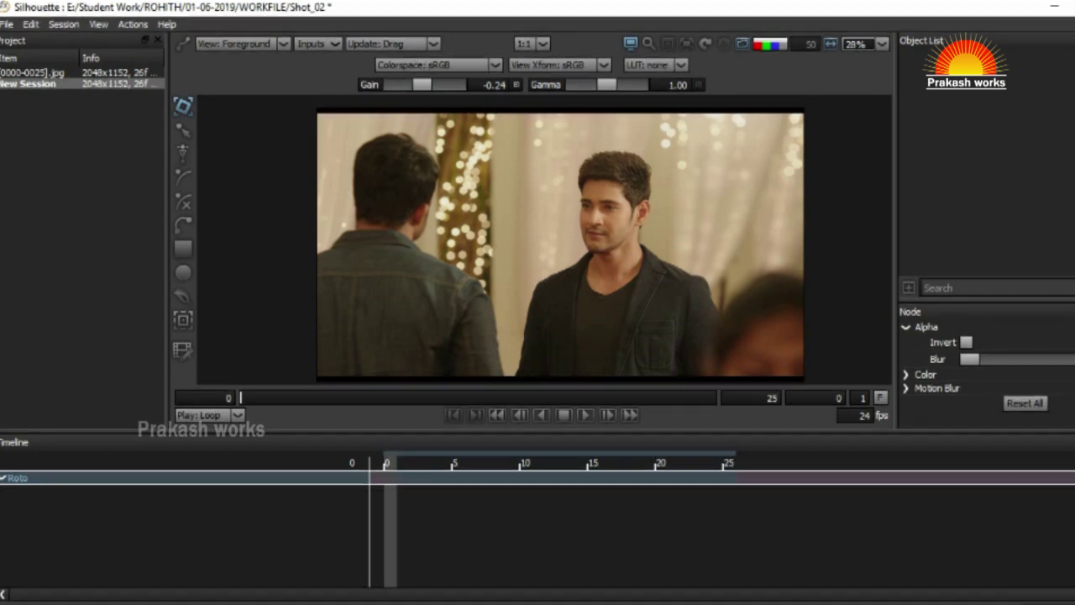
click(516, 85)
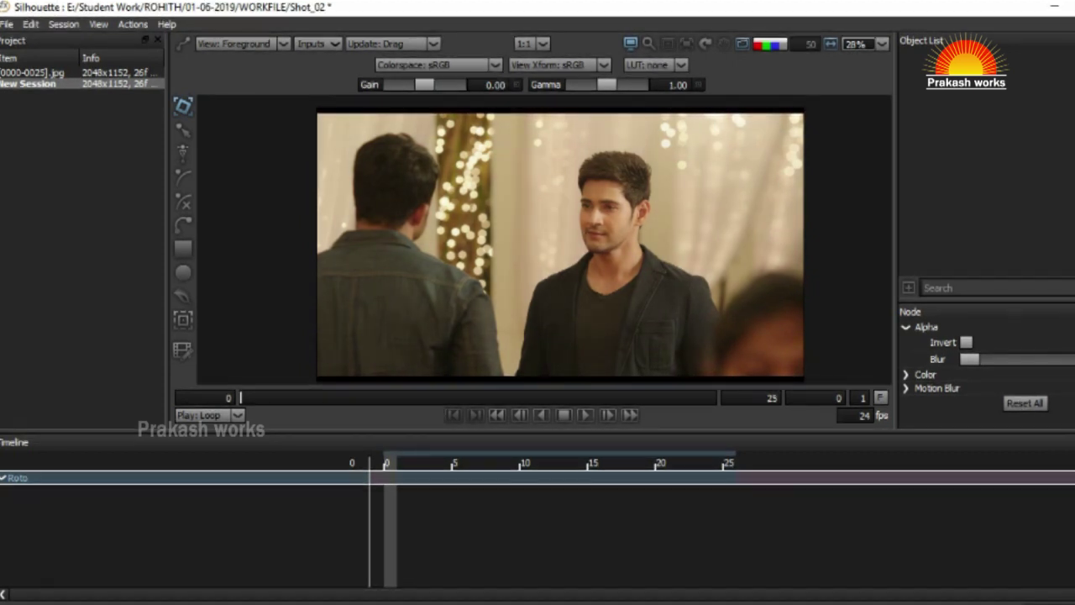
Play the Shot_02 footage forward and in reverse
drag(555, 243, 540, 236)
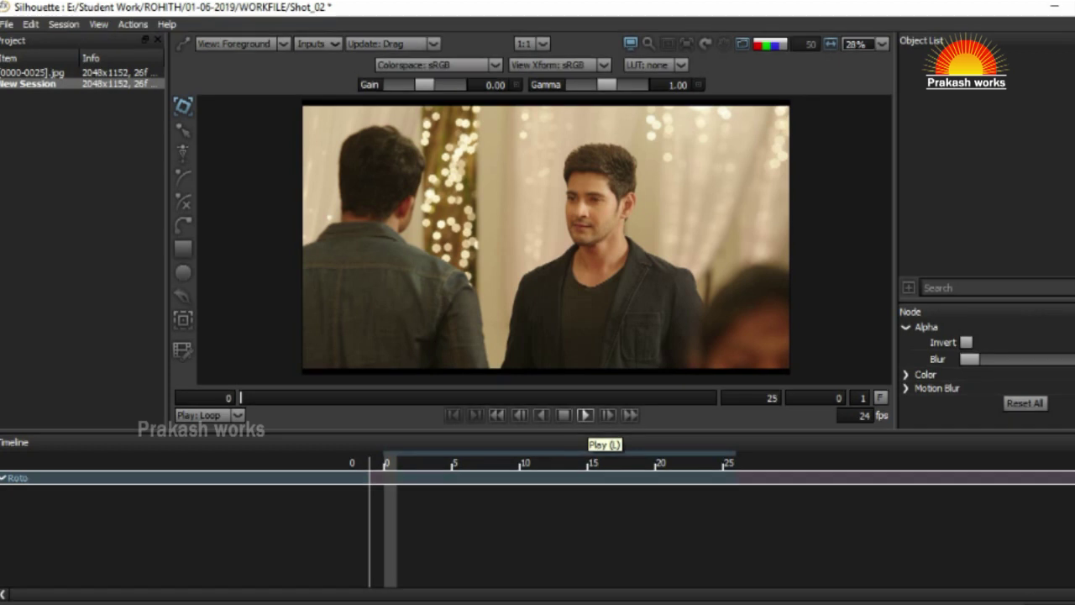
click(586, 414)
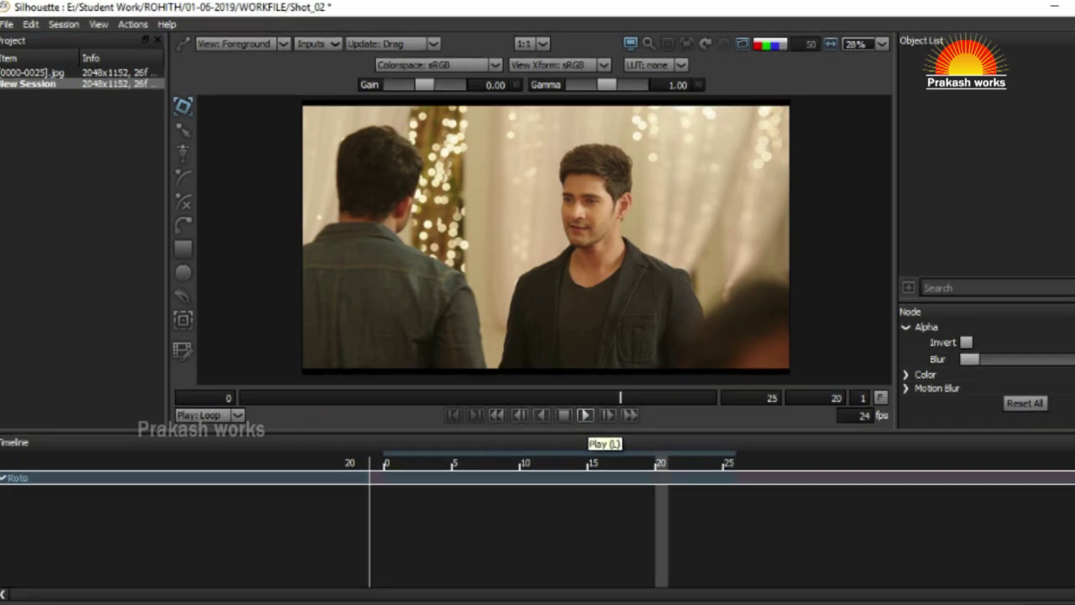
click(542, 415)
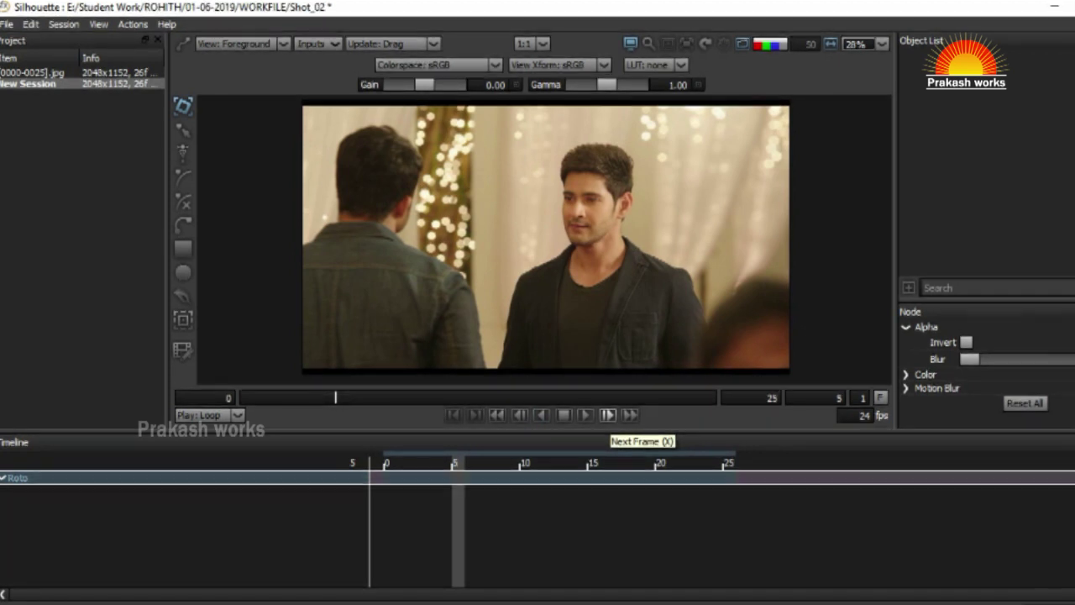
Step through the footage one frame at a time, forward and backward
click(608, 414)
click(608, 415)
click(608, 414)
click(609, 414)
click(608, 414)
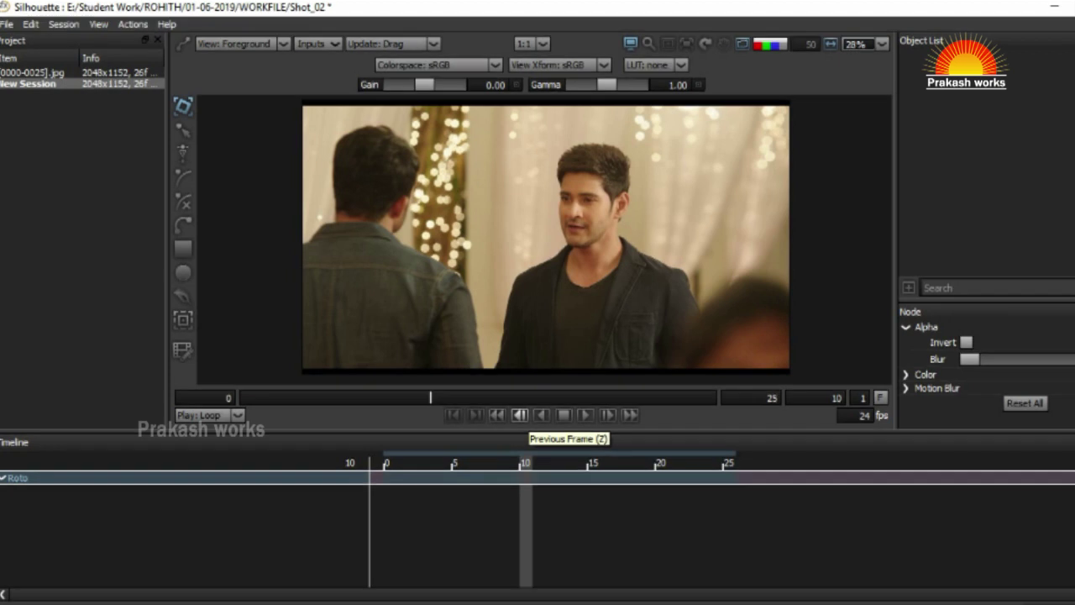
click(520, 414)
click(520, 414)
click(520, 414)
click(520, 414)
click(520, 415)
click(520, 414)
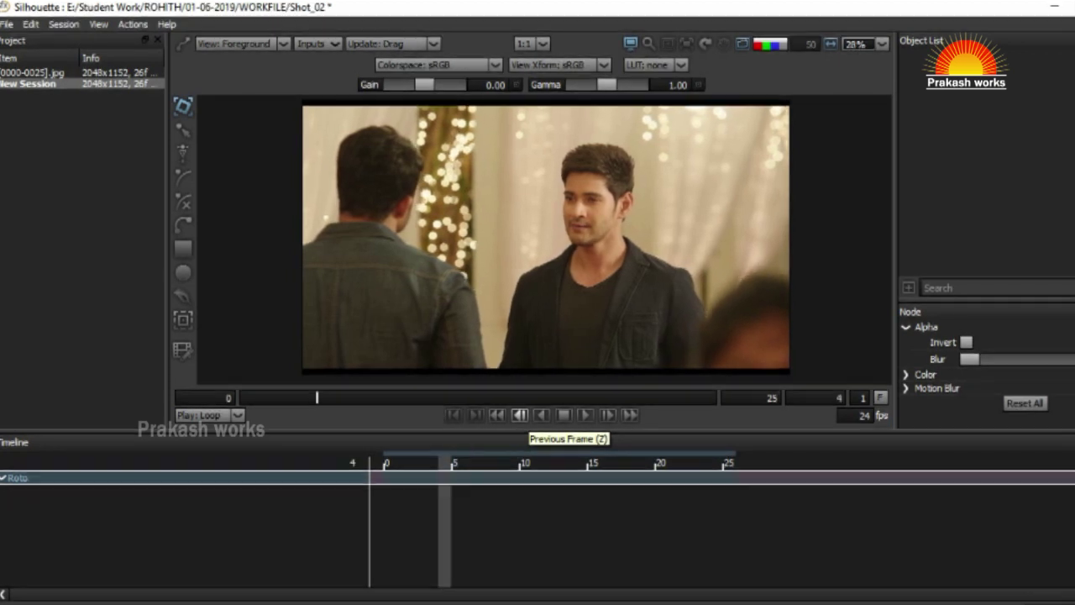
click(520, 414)
click(520, 415)
click(520, 414)
click(520, 415)
click(520, 414)
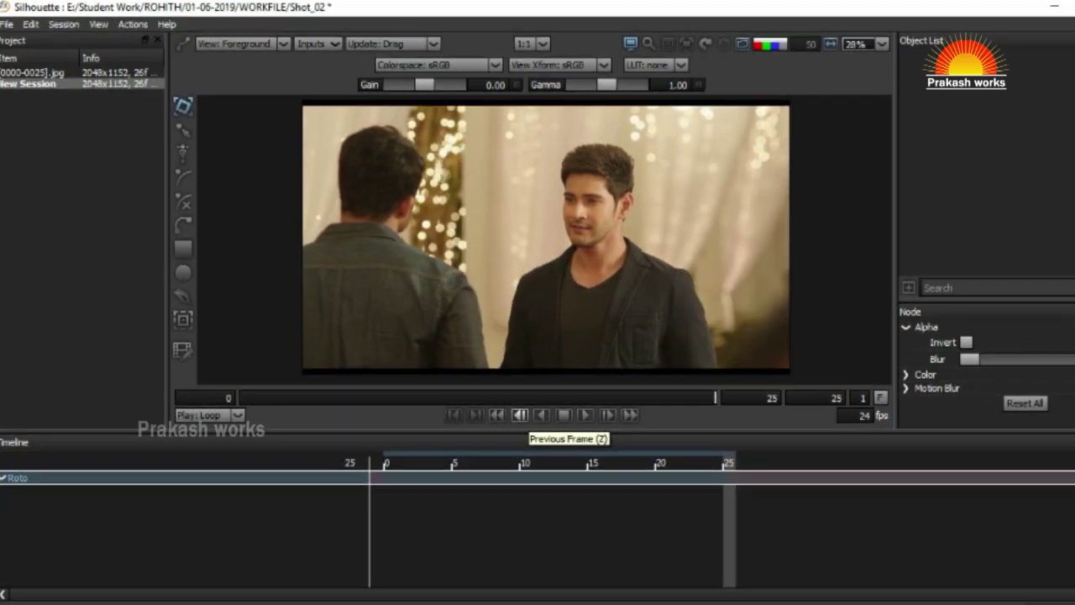
key(x)
key(x)
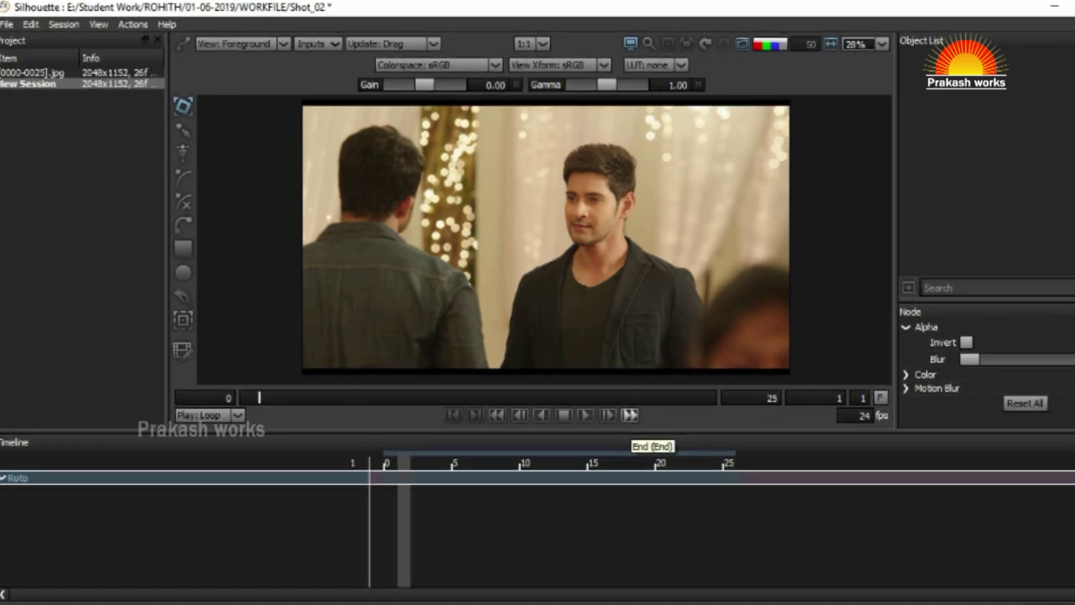
Jump between the last and first frames, scrub through the footage, and return to frame 0
click(630, 414)
mouse_move(714, 398)
mouse_down()
mouse_move(354, 398)
mouse_move(431, 397)
mouse_up()
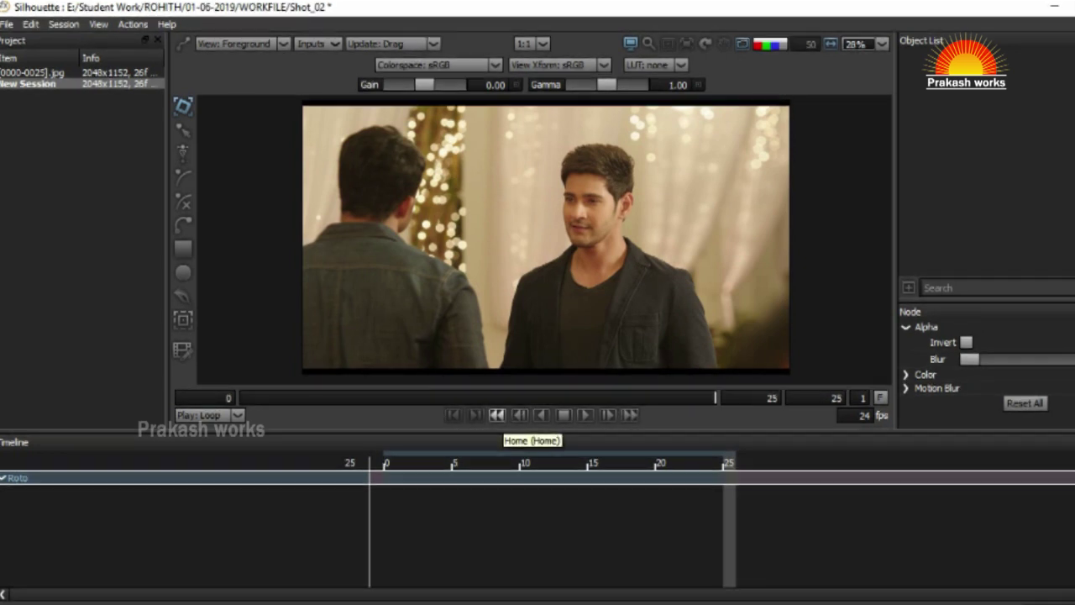
click(498, 415)
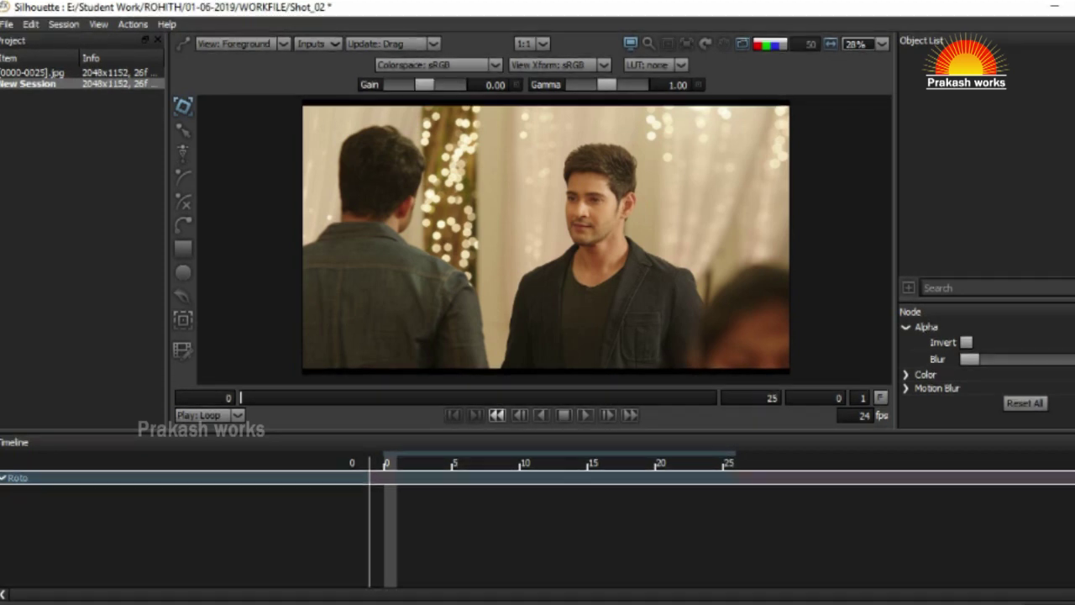
key(End)
key(Home)
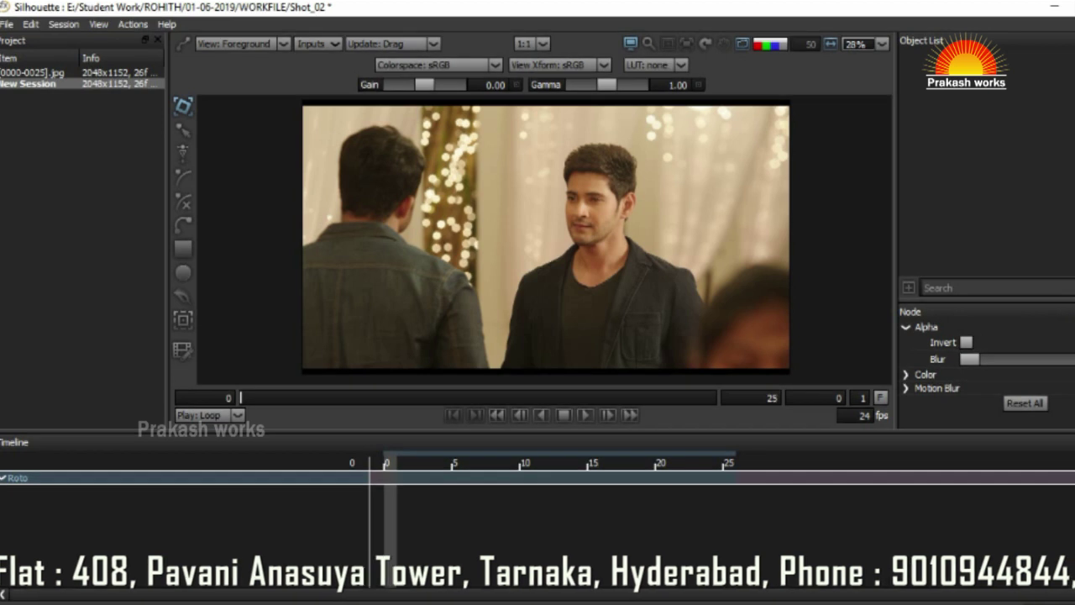
Add a new layer to the Roto node's objects and maximize the viewer with nothing selected
click(908, 288)
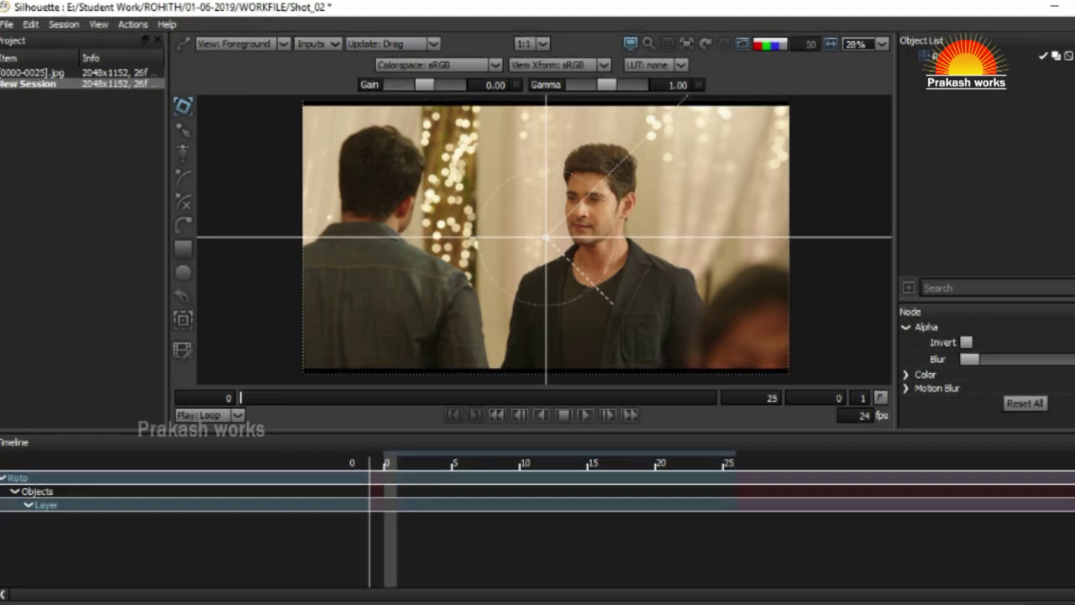
key(Return)
key(grave)
drag(589, 321, 510, 315)
click(807, 361)
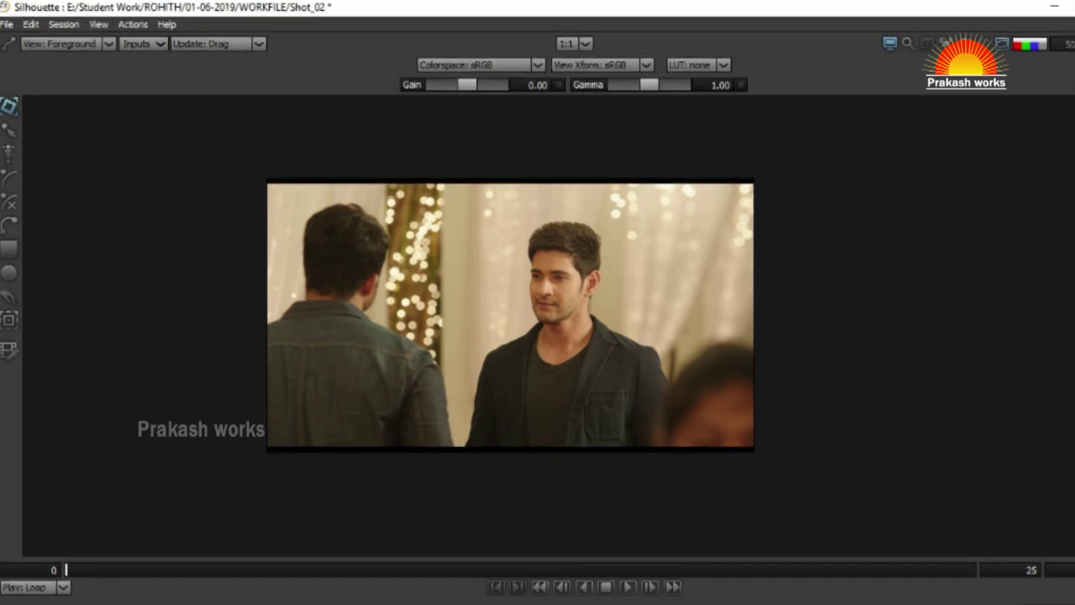
Draw a closed B-Spline shape on frame 0 around the dark-jacketed man's lower sleeve, extending below the picture's lower edge
drag(510, 315, 532, 296)
scroll(637, 341, up, 3)
drag(637, 340, 685, 365)
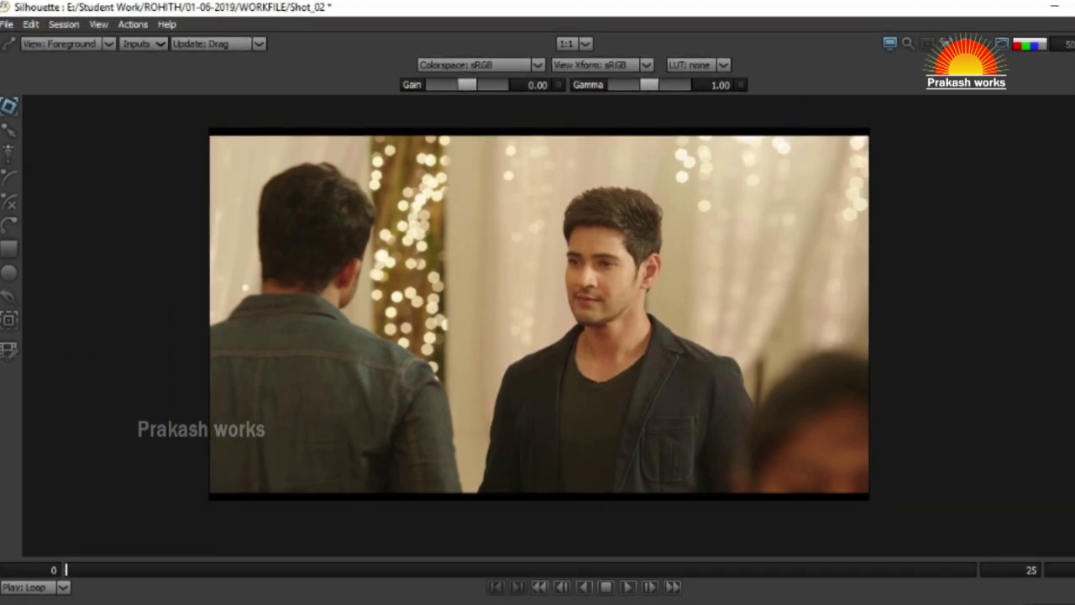
scroll(575, 430, up, 2)
drag(575, 430, 617, 436)
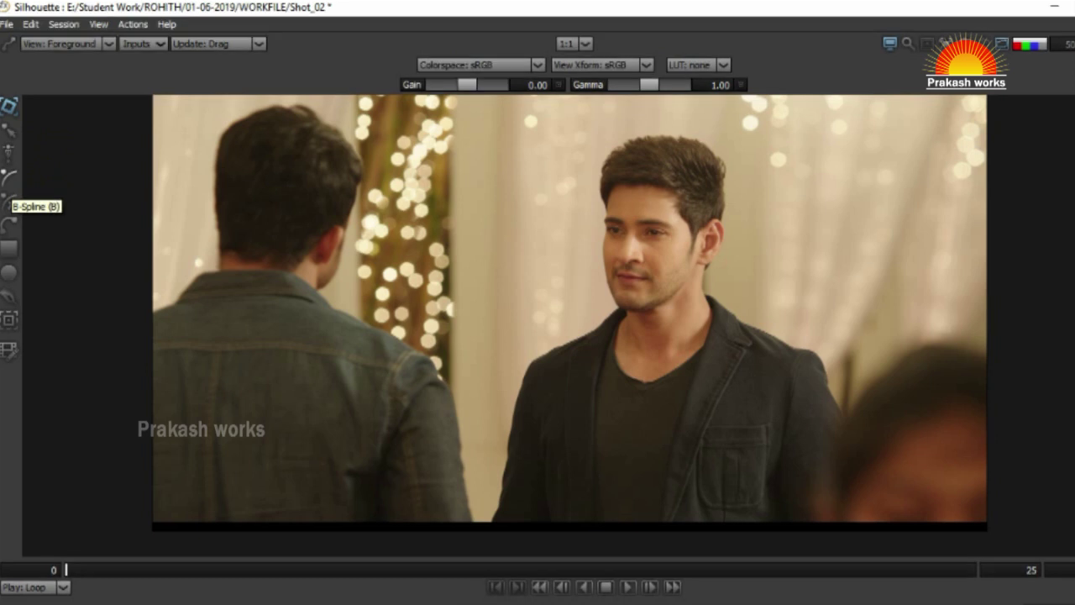
click(8, 177)
drag(554, 336, 539, 289)
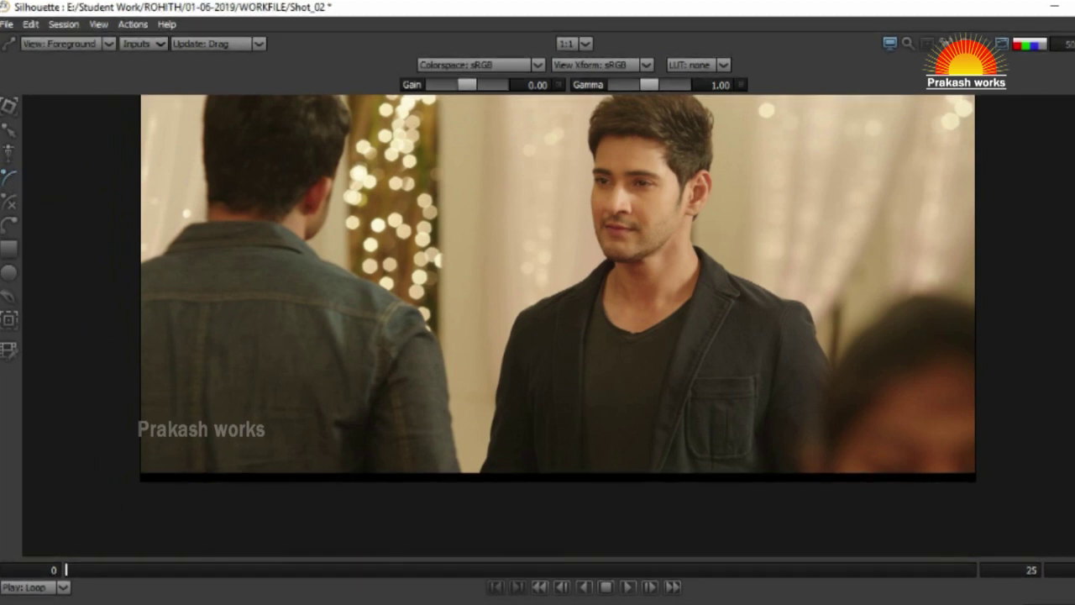
scroll(550, 429, up, 5)
drag(550, 429, 617, 333)
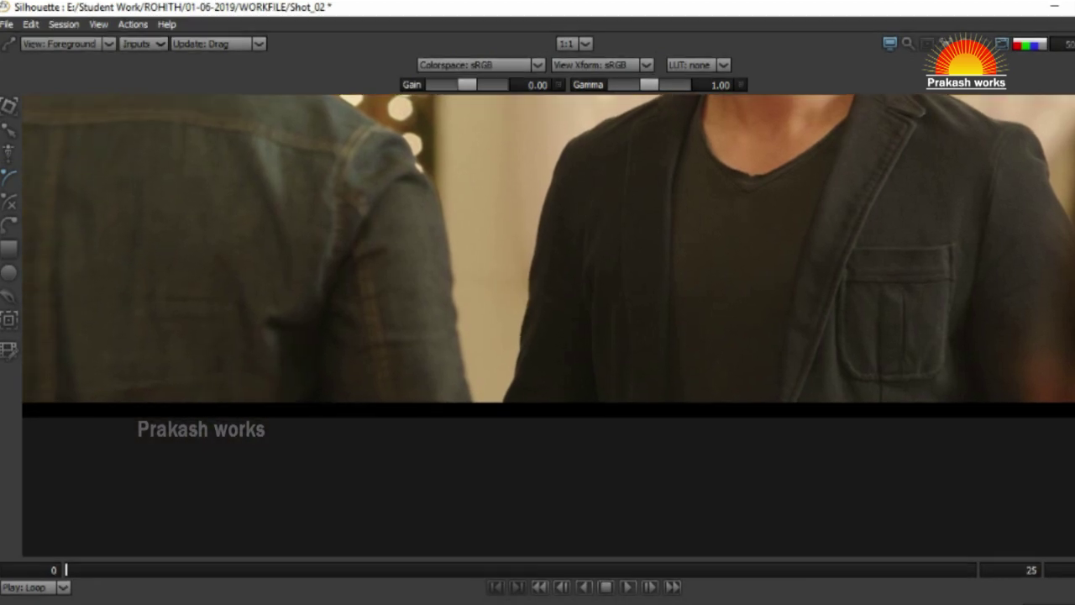
scroll(550, 440, up, 3)
drag(550, 440, 544, 517)
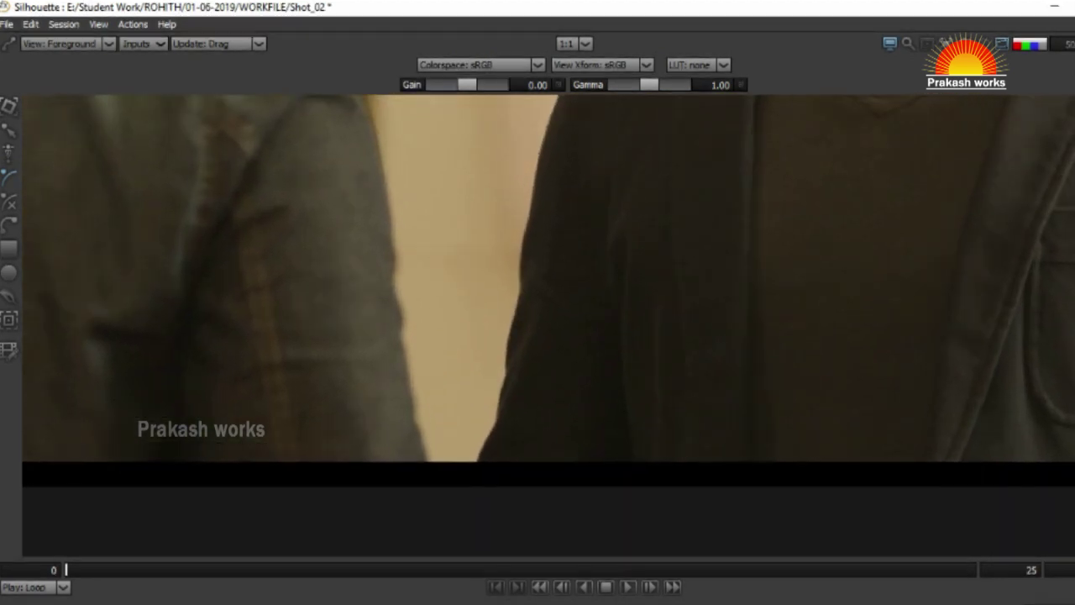
click(454, 536)
click(525, 274)
drag(649, 282, 672, 231)
click(672, 231)
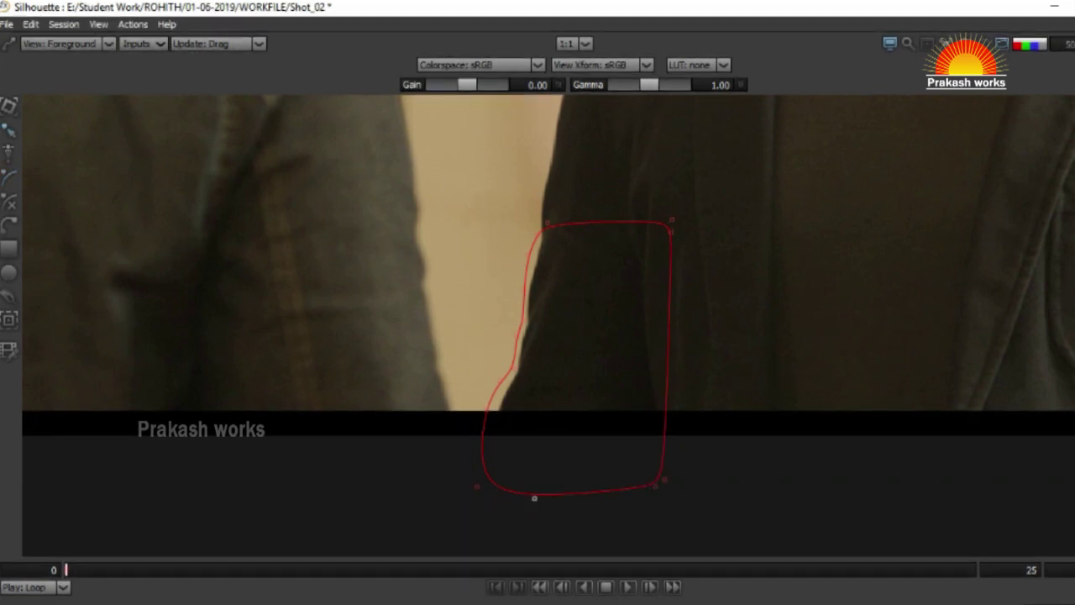
Nudge the shape's edge points inward so the spline follows the lower part of the jacket sleeve
scroll(506, 453, up, 2)
drag(571, 331, 435, 522)
key(Right)
key(Right)
drag(426, 351, 493, 501)
key(Right)
key(Right)
drag(543, 378, 534, 385)
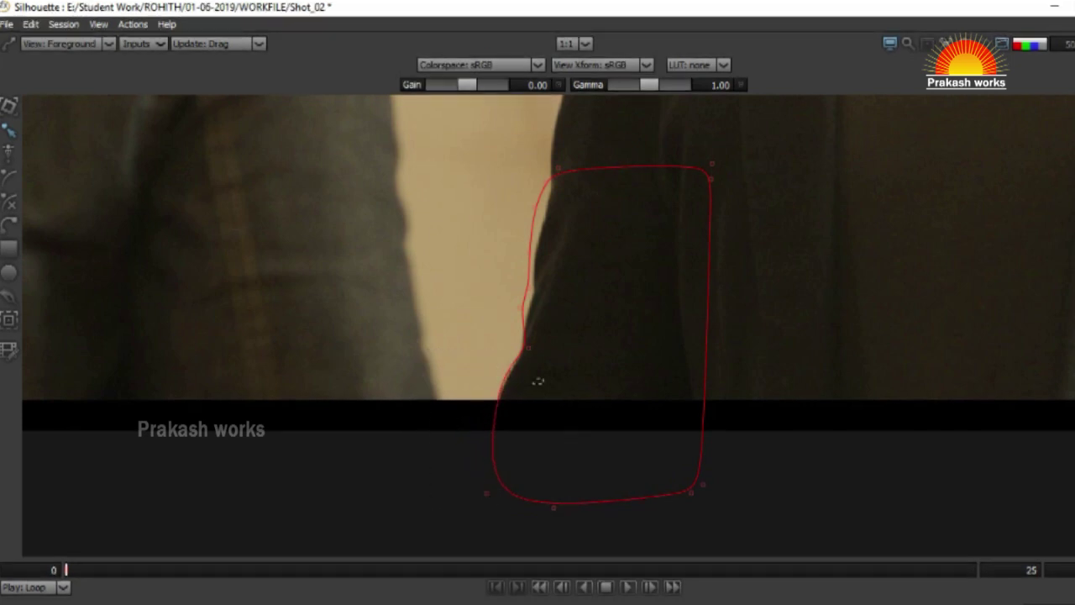
Refine the middle points along the sleeve contour and undo the last point move
drag(546, 293, 512, 322)
key(Right)
key(Right)
drag(525, 314, 527, 366)
scroll(537, 339, up, 1)
drag(477, 310, 535, 340)
drag(473, 233, 541, 310)
mouse_move(527, 296)
mouse_down()
mouse_move(535, 295)
mouse_move(529, 307)
mouse_up()
key(ctrl+z)
Add a point on the upper sleeve edge and shift the shape's upper corner points to fit the sleeve
alt+click(549, 213)
drag(522, 183, 580, 267)
drag(547, 214, 557, 215)
drag(730, 178, 759, 225)
drag(743, 211, 744, 220)
Raise the shape's bottom points closer to the picture's lower edge and align the lower edge point with the sleeve
drag(815, 501, 804, 401)
drag(805, 402, 688, 508)
drag(710, 484, 711, 475)
drag(584, 462, 445, 525)
drag(545, 502, 546, 460)
drag(588, 401, 418, 520)
drag(545, 459, 555, 460)
drag(588, 382, 522, 491)
drag(554, 460, 554, 444)
drag(809, 369, 674, 520)
drag(709, 476, 710, 442)
drag(554, 444, 555, 441)
click(579, 496)
mouse_move(578, 405)
mouse_down()
mouse_move(531, 474)
mouse_move(555, 439)
mouse_up()
drag(579, 405, 446, 496)
drag(555, 439, 554, 423)
drag(855, 367, 699, 506)
drag(710, 441, 710, 432)
scroll(568, 381, up, 2)
drag(554, 311, 508, 403)
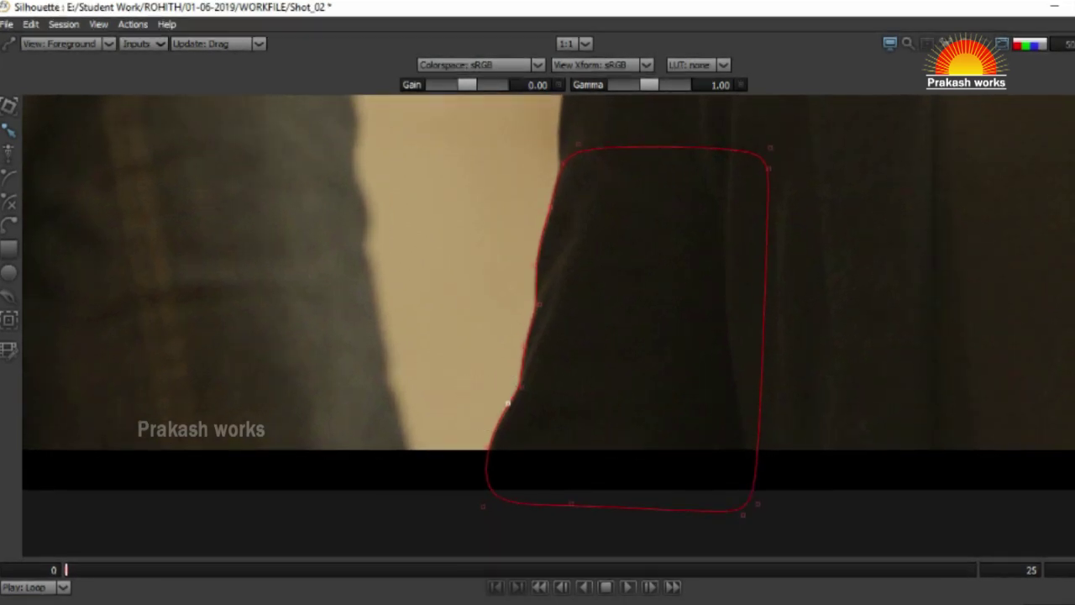
Select all points of the lower sleeve shape and shift it left onto the jacket edge at about frame 6
scroll(517, 366, down, 1)
drag(751, 252, 687, 186)
drag(857, 499, 426, 163)
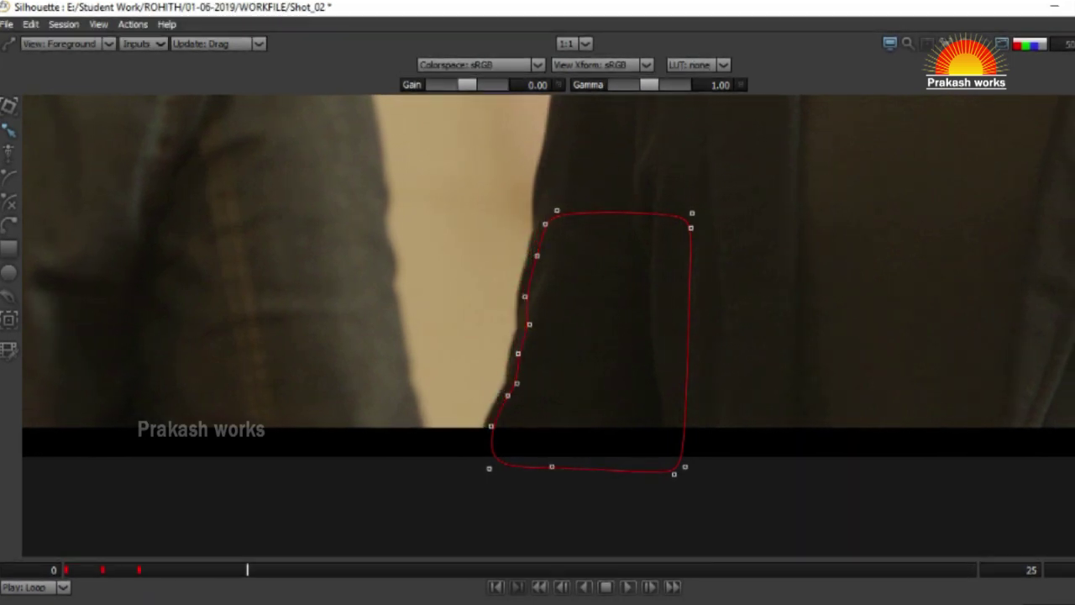
key(Left)
key(Left)
key(Left)
key(Left)
key(Left)
key(Left)
key(Left)
key(Left)
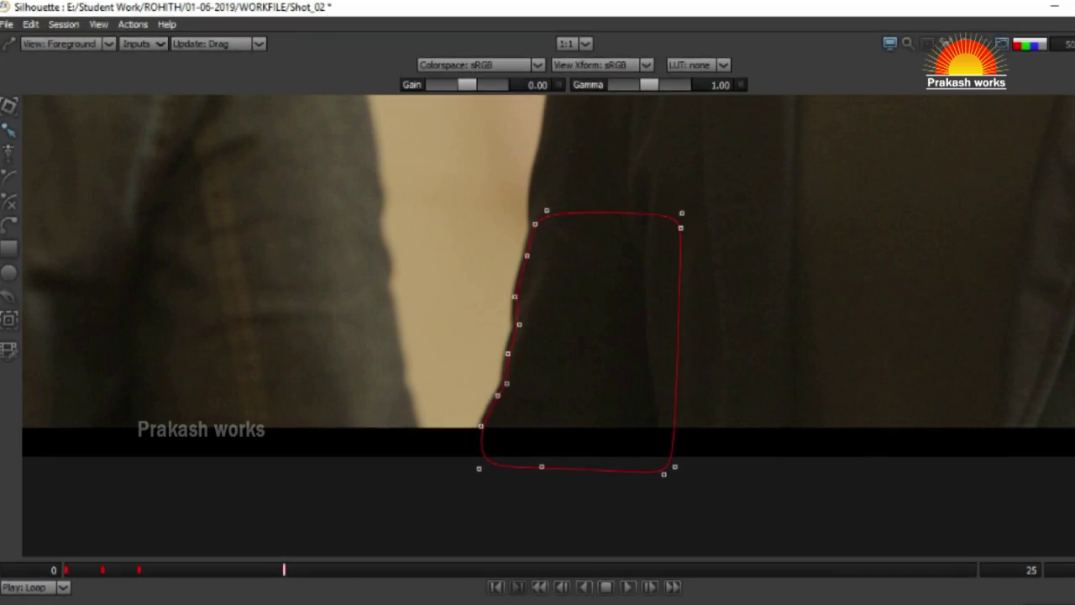
key(Left)
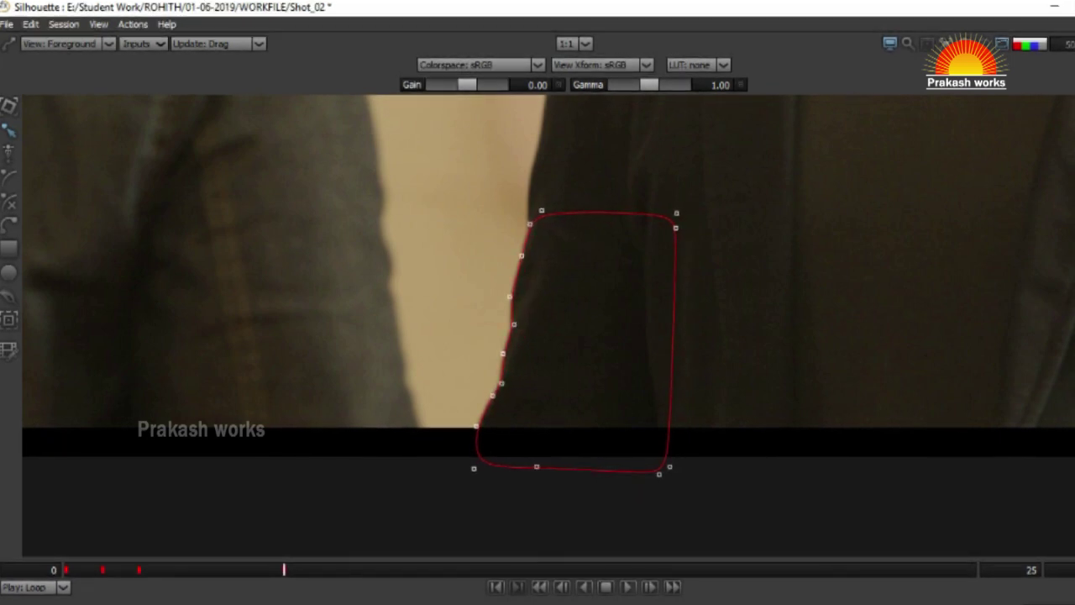
Check the shape's fit along the sleeve edge through about frames 4 to 10
key(Left)
key(Left)
key(Left)
key(Left)
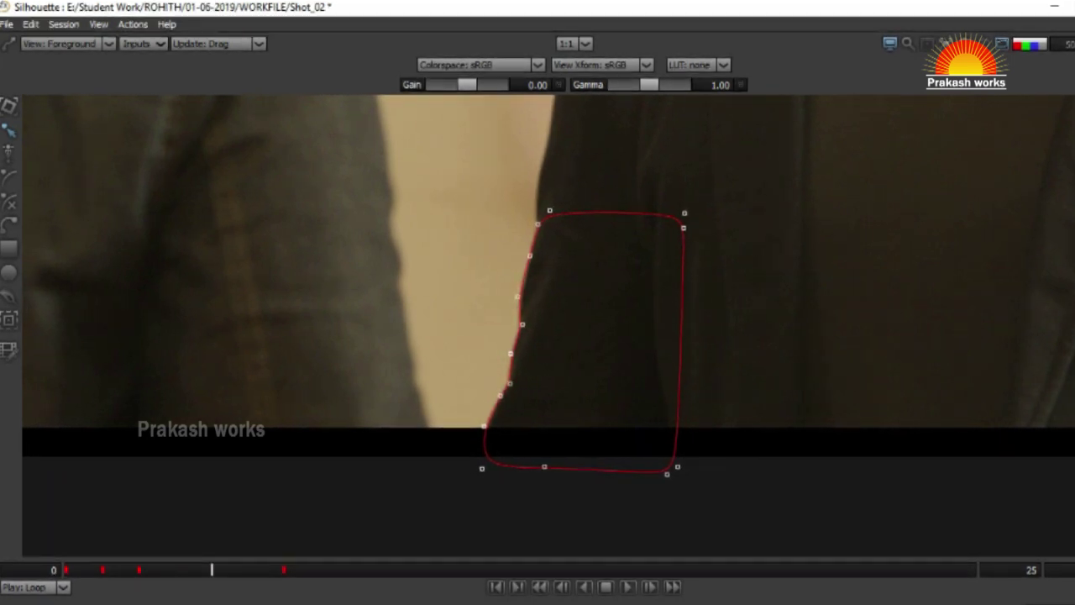
key(Right)
key(Right)
key(Right)
key(Right)
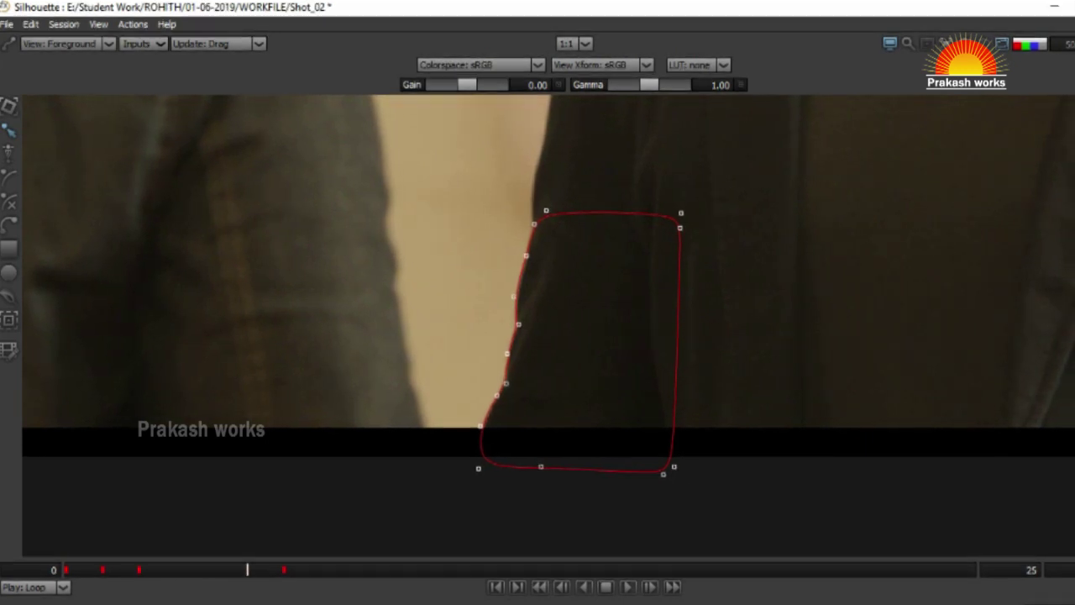
key(Right)
key(Right)
key(Right)
key(Right)
key(Right)
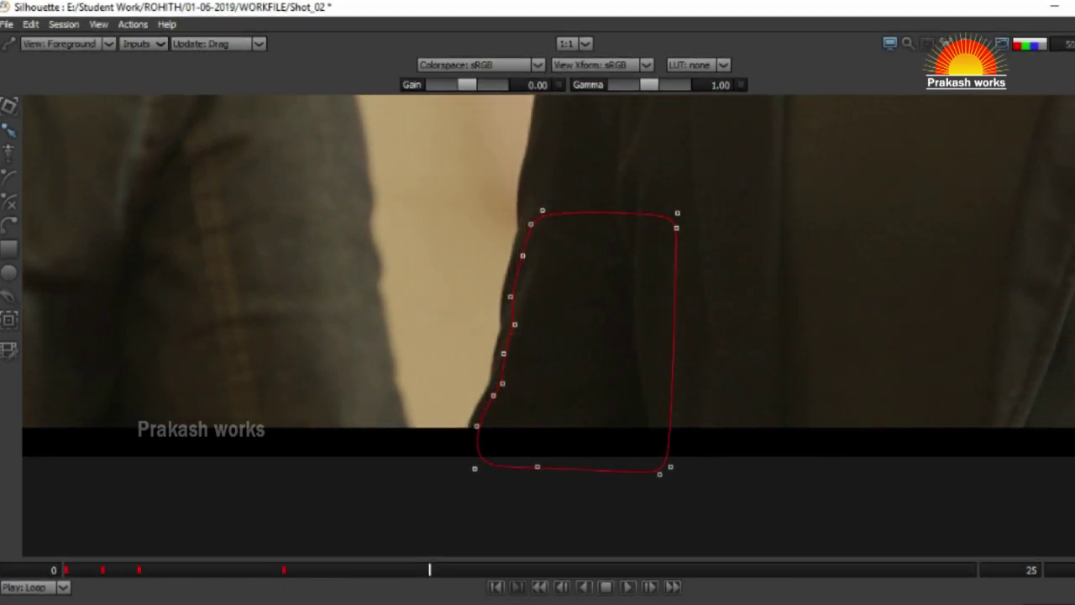
key(Left)
key(Left)
key(Left)
key(Left)
key(Left)
key(Left)
key(Left)
key(Left)
key(Left)
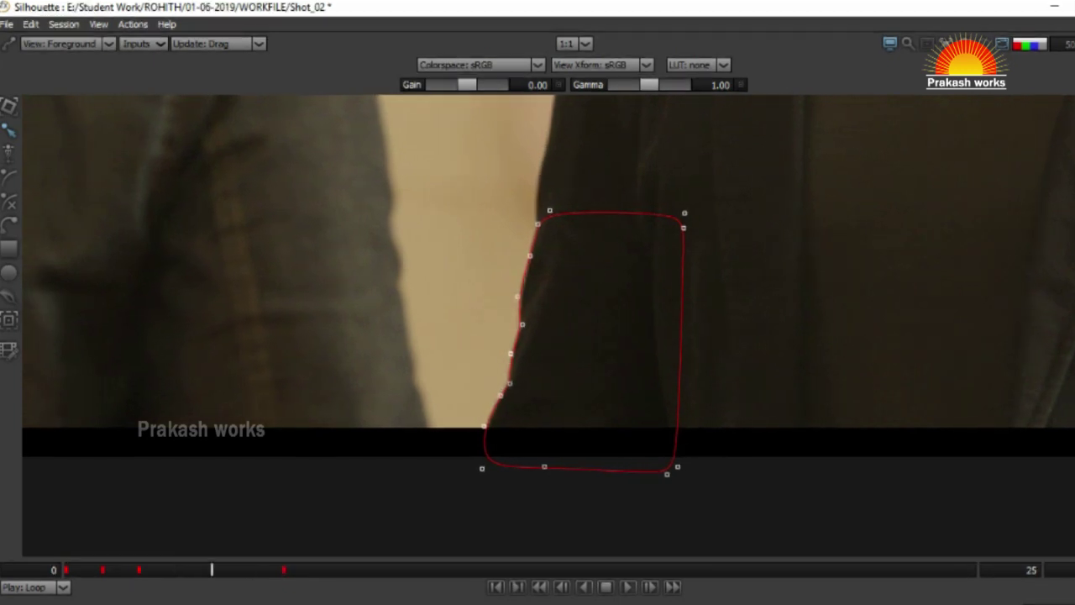
key(Right)
key(Right)
key(Right)
key(Right)
key(Right)
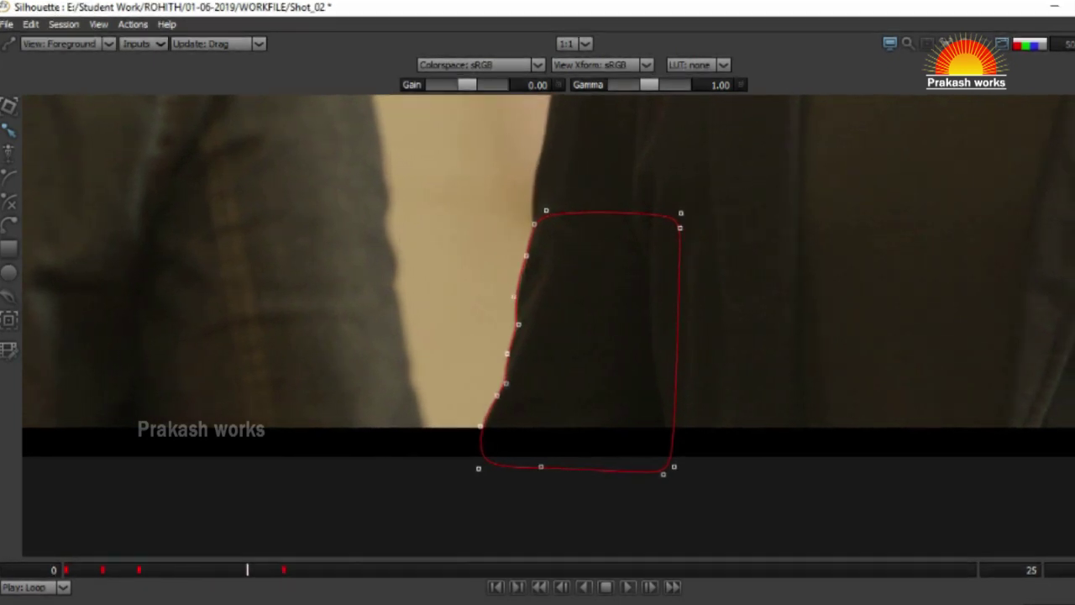
Shift the whole shape left onto the sleeve edge at about frame 10
key(Right)
key(Right)
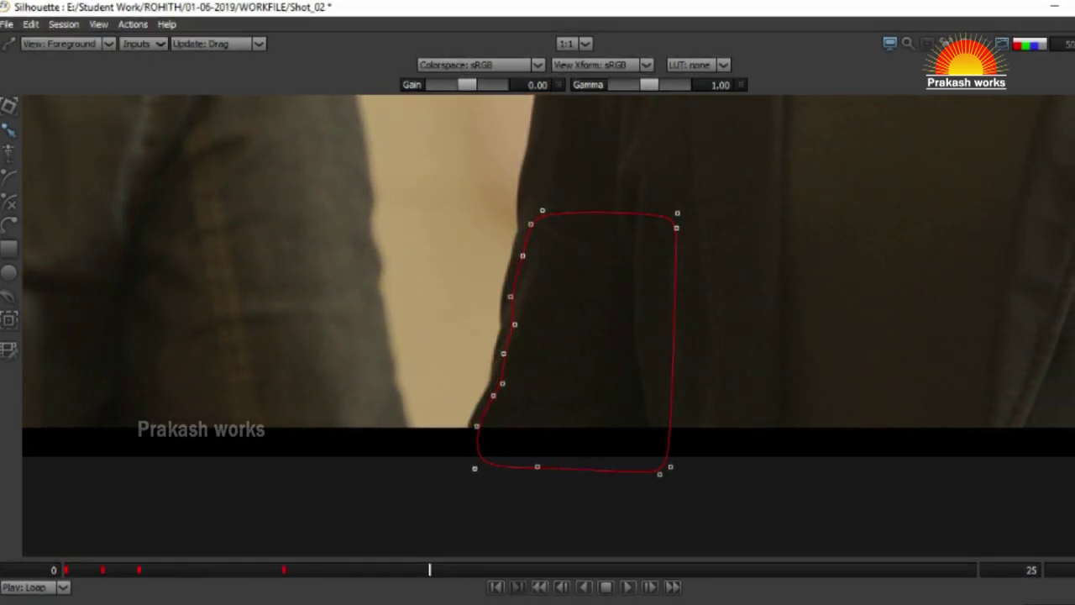
key(Left)
key(Left)
key(Left)
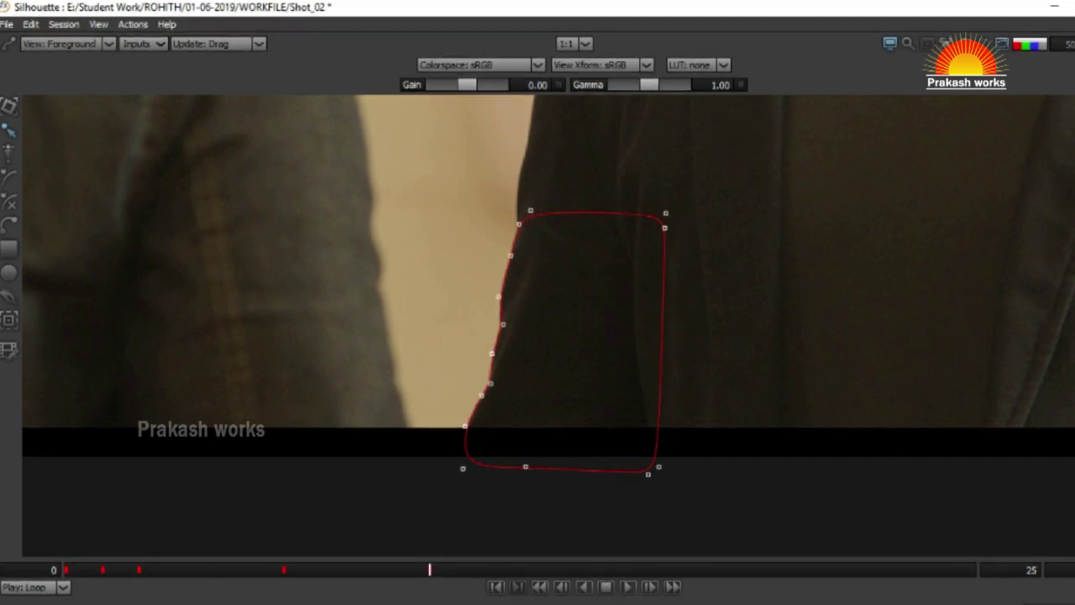
Step back to about frame 8 and shift the whole shape left to match the sleeve edge
key(Left)
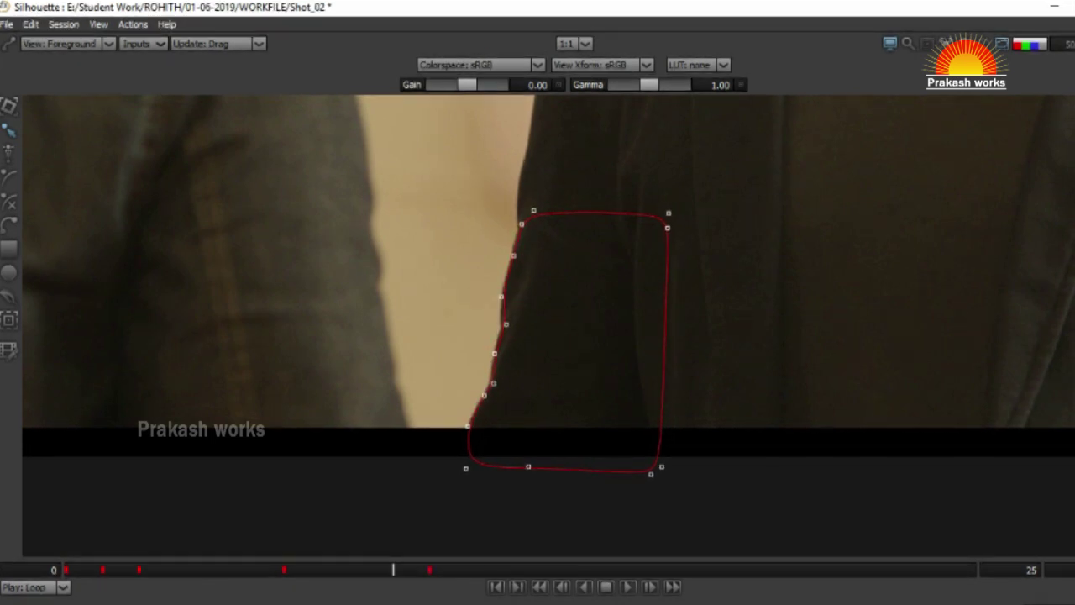
key(Left)
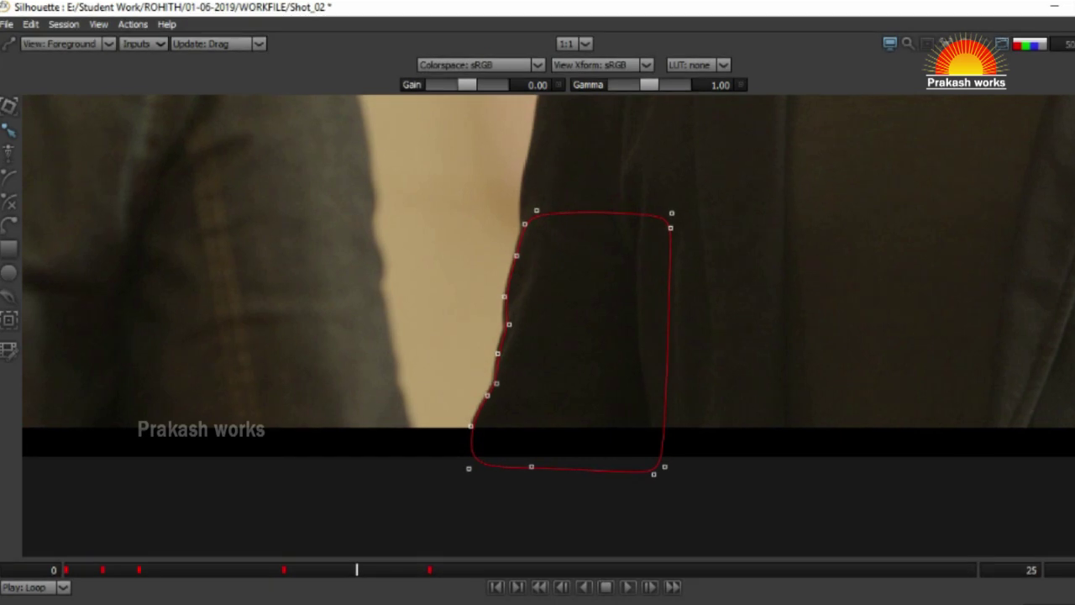
key(Right)
key(Right)
key(Left)
key(Left)
key(Left)
key(Left)
key(Left)
Step forward to about frame 16 and shift the whole shape right to match the sleeve edge
key(Right)
key(Right)
key(Right)
key(Right)
key(Right)
key(Right)
key(Right)
key(Right)
key(Right)
key(Right)
key(Right)
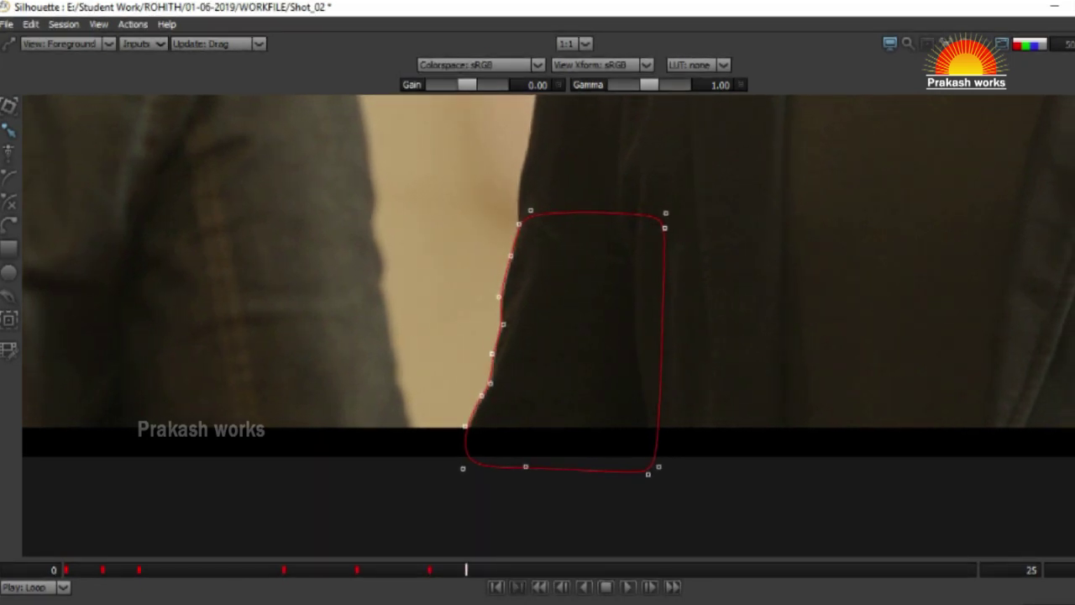
key(Right)
key(Right)
key(Right)
key(Right)
key(Right)
key(Left)
key(Left)
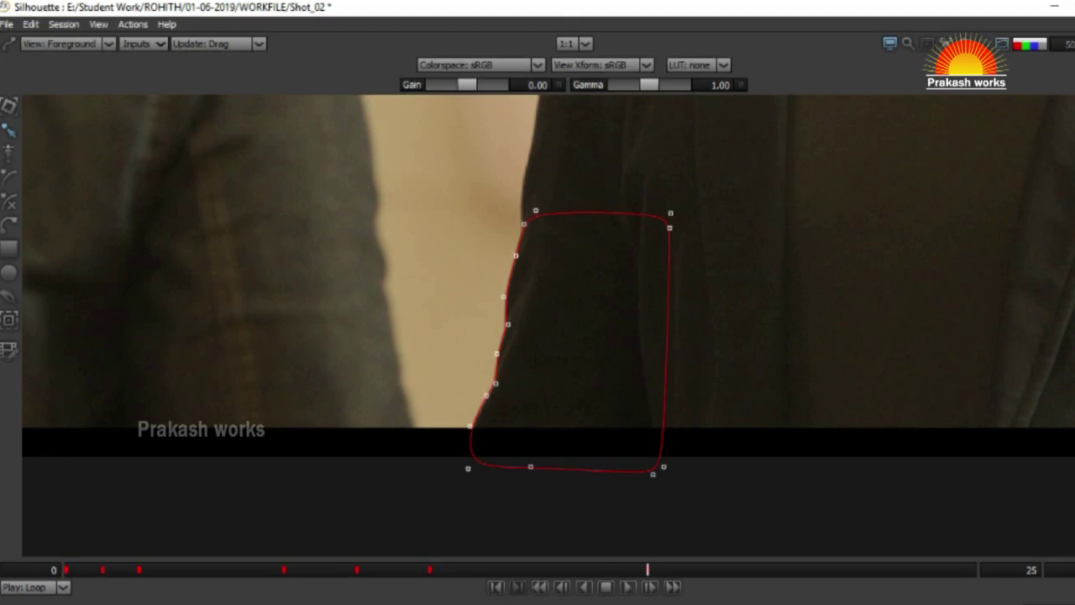
Check the shape's fit on the sleeve across the frames before about frame 16
key(Left)
key(Left)
key(Left)
key(Left)
key(Left)
key(Left)
key(Left)
key(Left)
Shift the whole shape right onto the sleeve at about frame 20 and check its fit in the surrounding frames
key(Right)
key(Right)
key(Right)
key(Right)
key(Right)
key(Right)
key(Right)
key(Right)
key(Right)
key(Right)
key(Right)
key(Right)
key(KP_6)
key(KP_6)
key(Left)
key(Left)
key(Left)
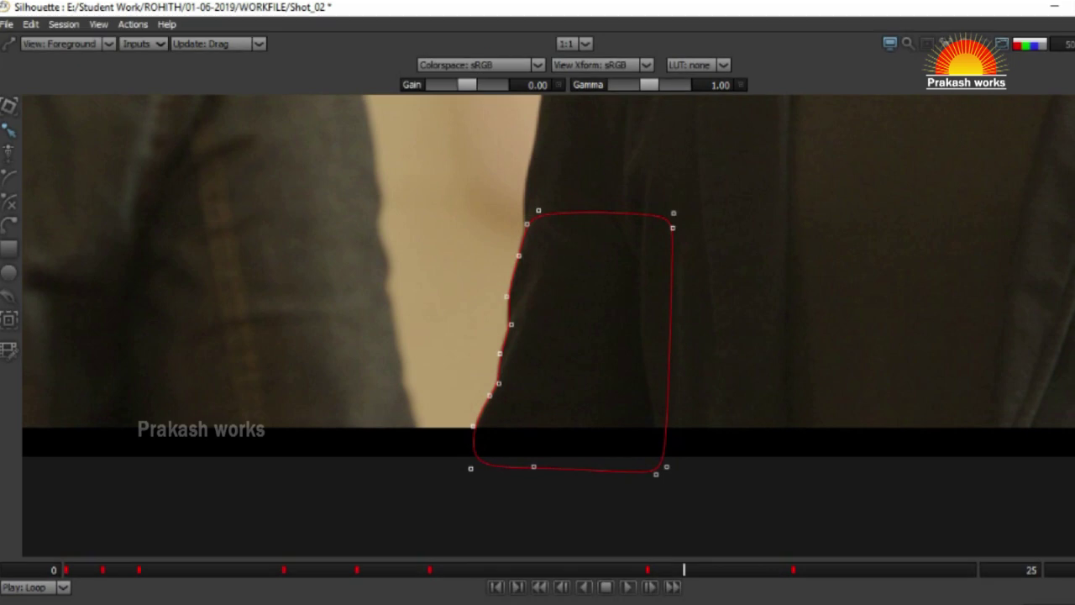
key(Left)
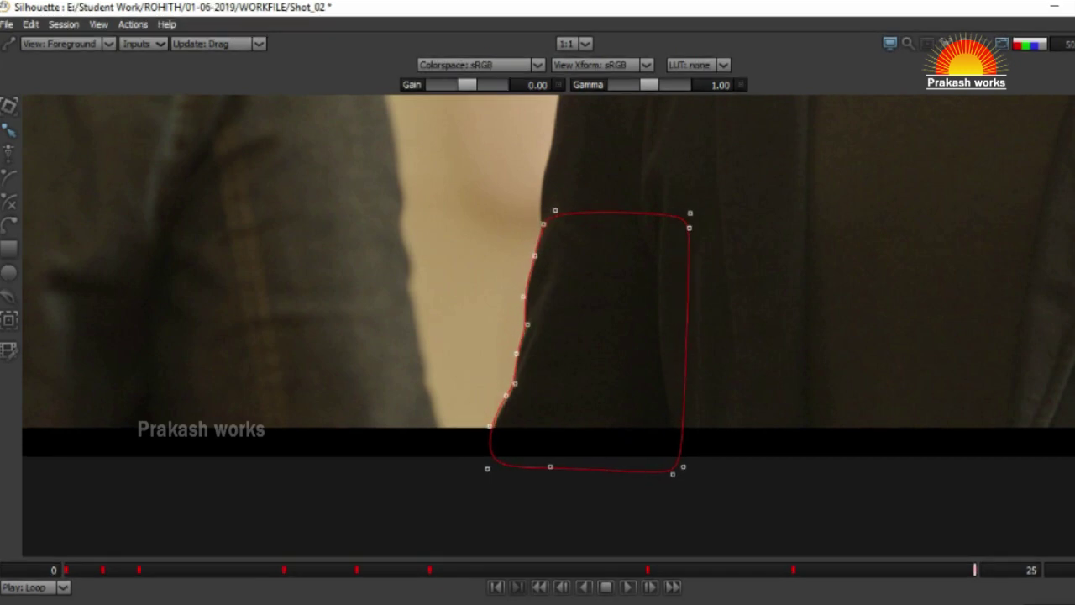
Draw a second closed spline shape around the upper sleeve, overlapping the top of the lower sleeve shape, at frame 0
drag(546, 327, 420, 383)
click(361, 369)
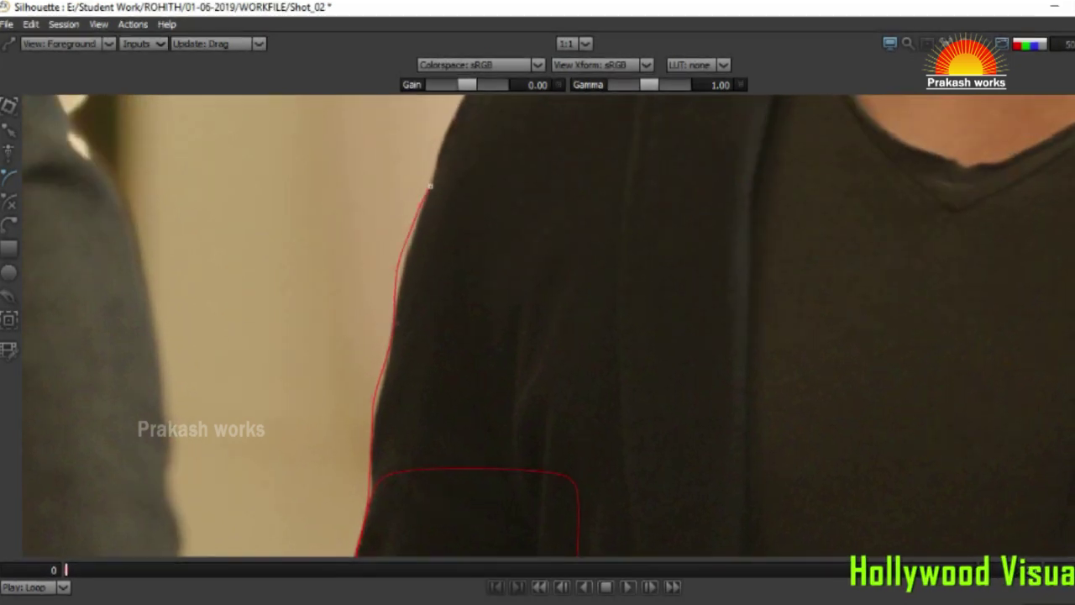
click(614, 197)
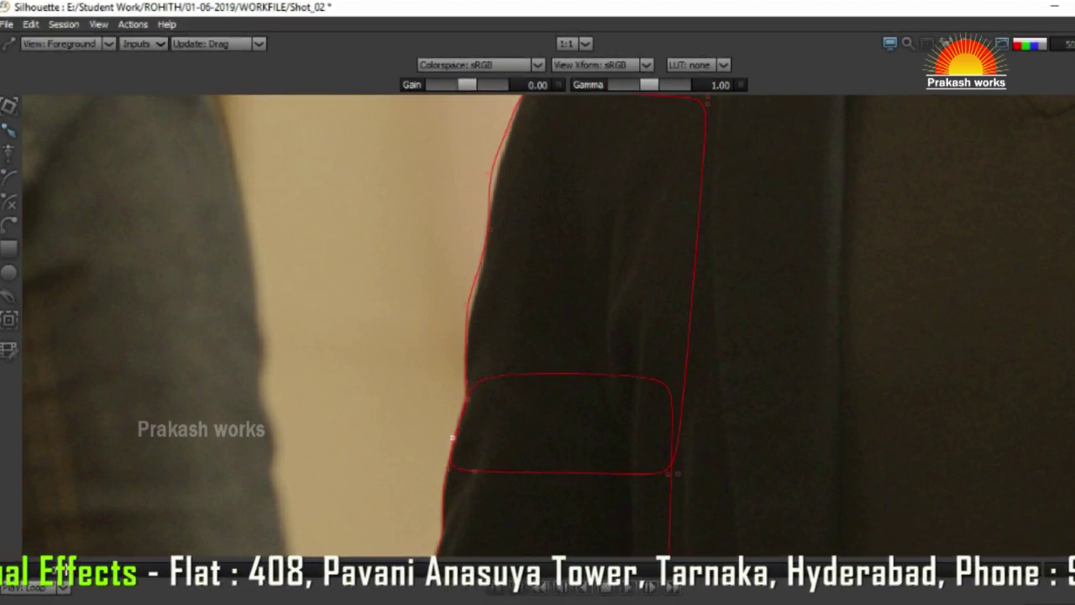
Move the lower and middle edge points of the upper sleeve shape onto the jacket outline
drag(489, 452, 444, 481)
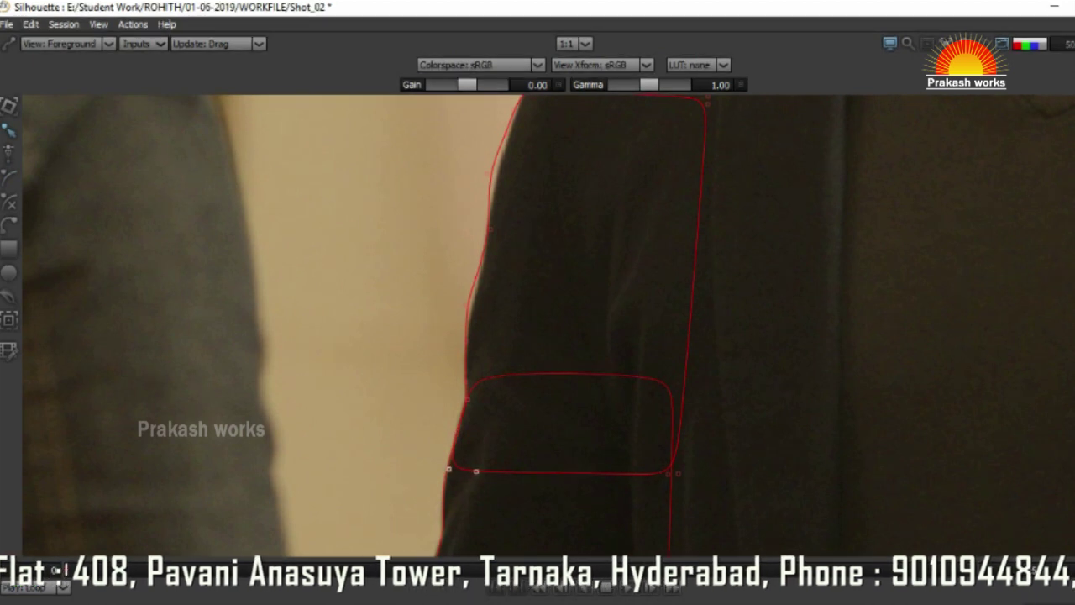
drag(467, 307, 460, 369)
click(458, 369)
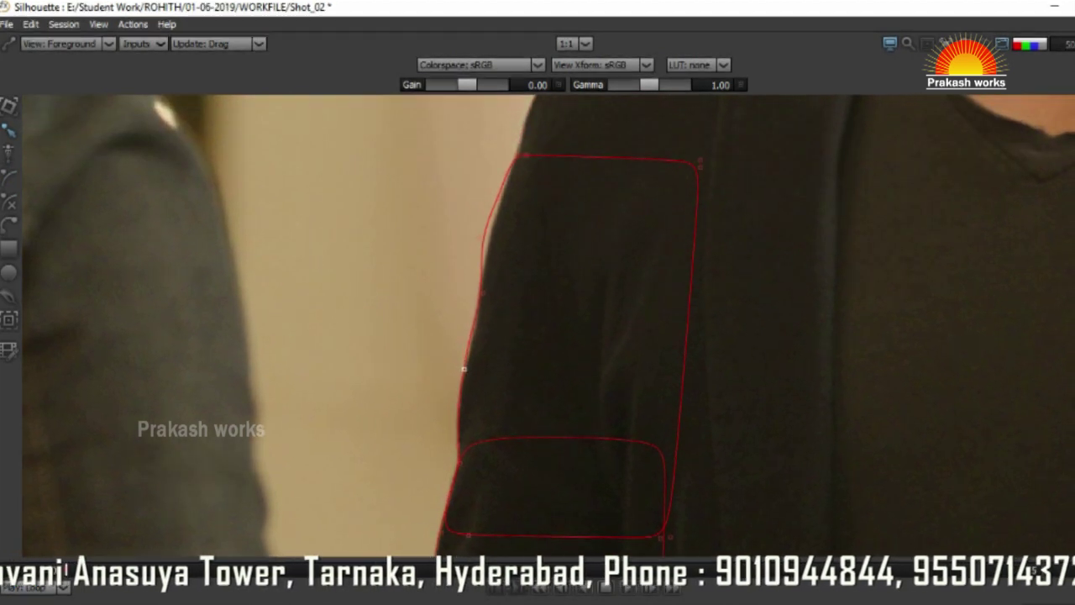
drag(486, 336, 435, 358)
drag(483, 252, 480, 283)
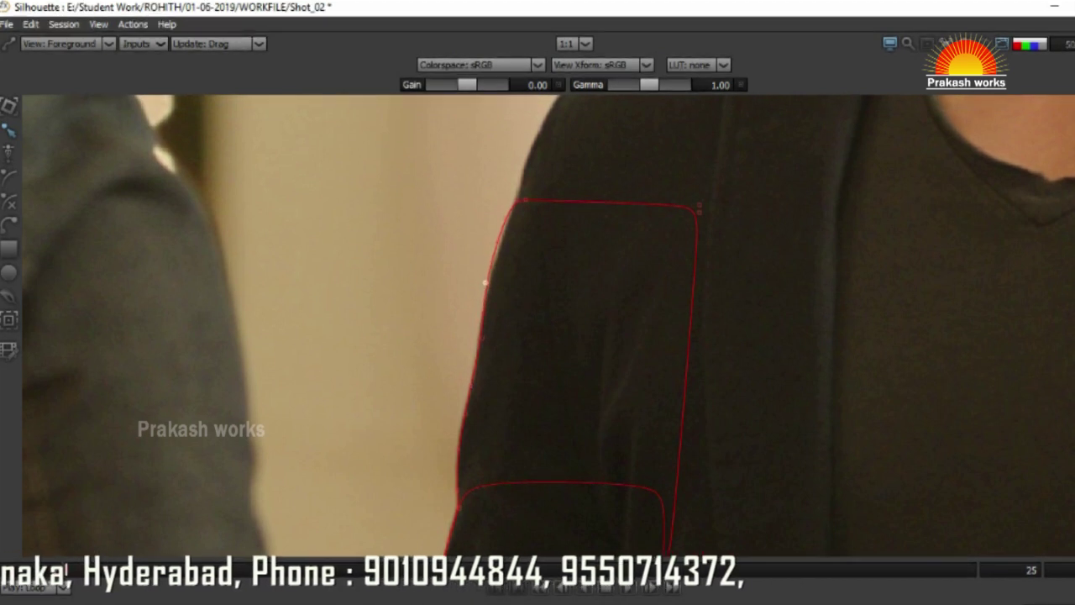
Fit the upper sleeve shape's top corner and upper edge points to the jacket outline below the shoulder
drag(454, 233, 556, 291)
drag(512, 202, 517, 201)
drag(443, 189, 522, 250)
click(558, 171)
drag(560, 167, 491, 259)
drag(550, 303, 475, 361)
drag(487, 370, 504, 257)
Pull the upper sleeve shape's upper inner corner slightly toward the sleeve and select its lower inner corner points
scroll(694, 191, down, 4)
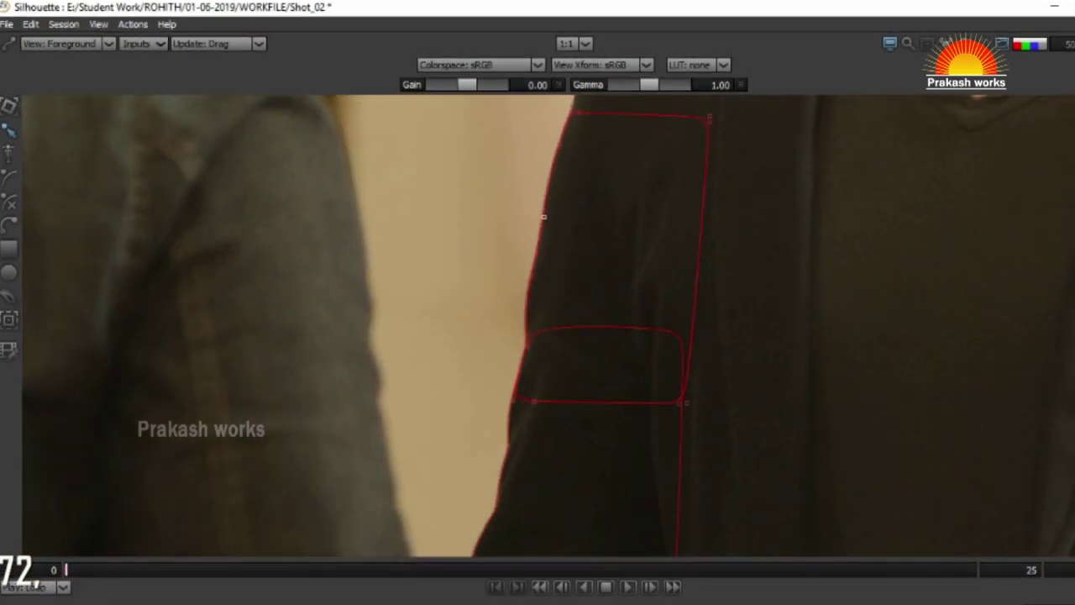
drag(709, 128, 701, 118)
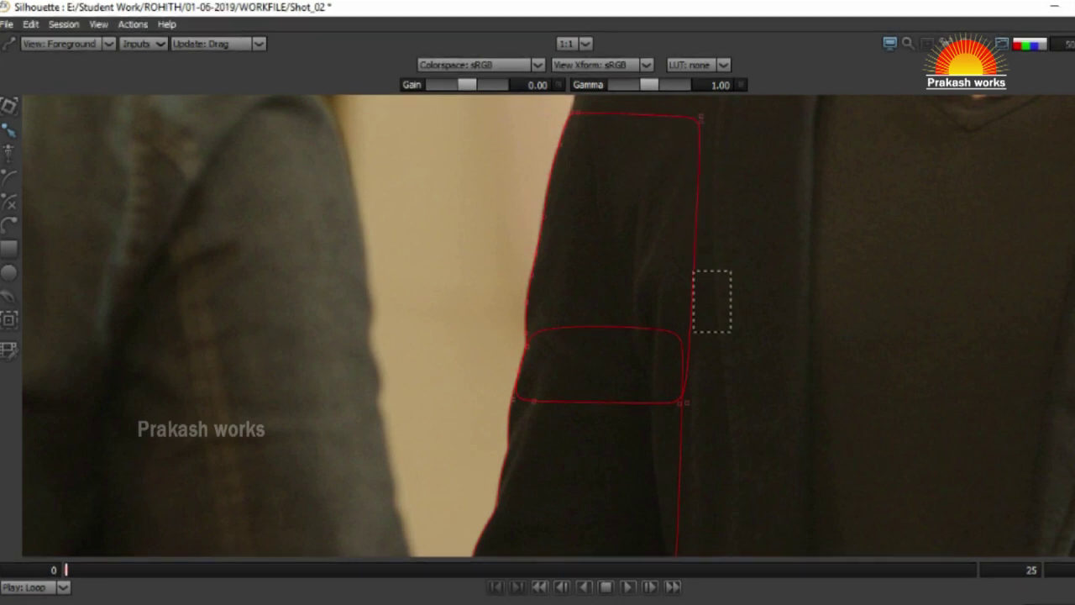
drag(699, 370, 702, 412)
scroll(702, 411, down, 2)
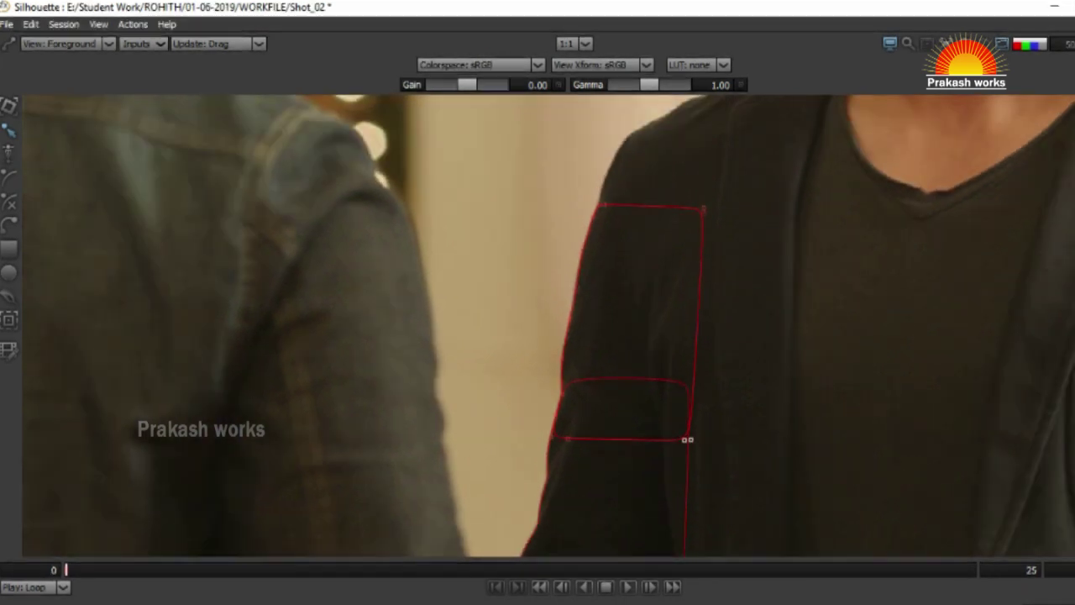
Select all points of the upper sleeve shape and shift it left onto the jacket edge at about frame 5
drag(455, 158, 821, 532)
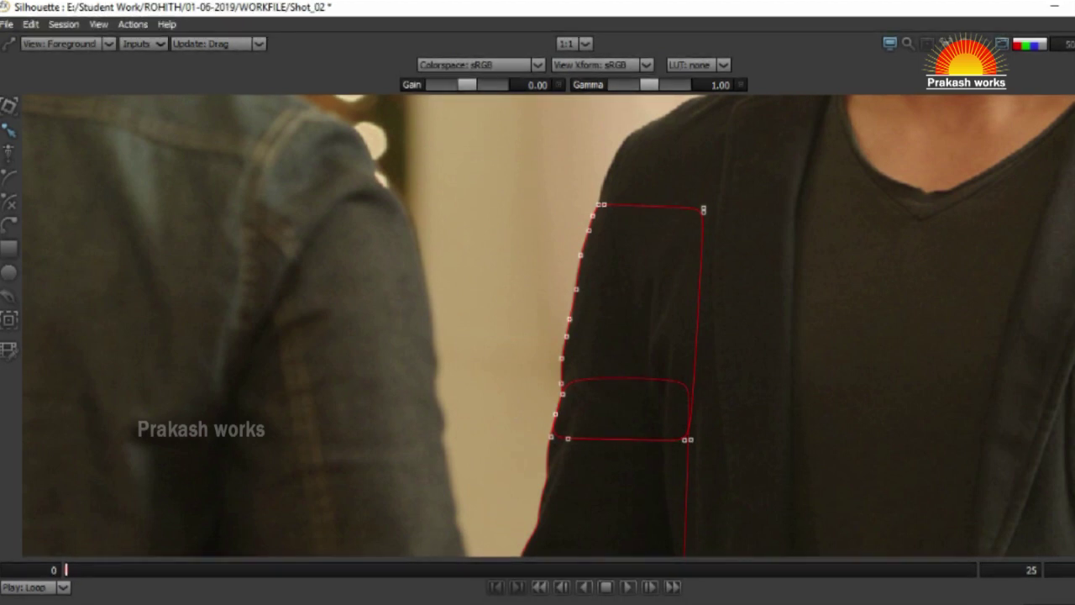
key(x)
key(x)
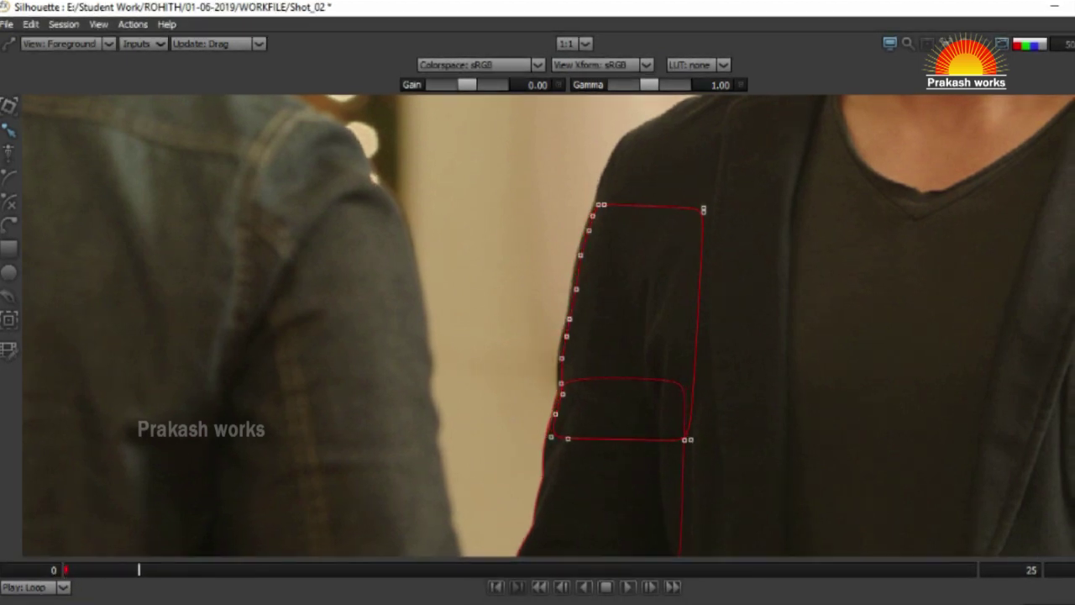
key(Right)
key(Right)
key(Right)
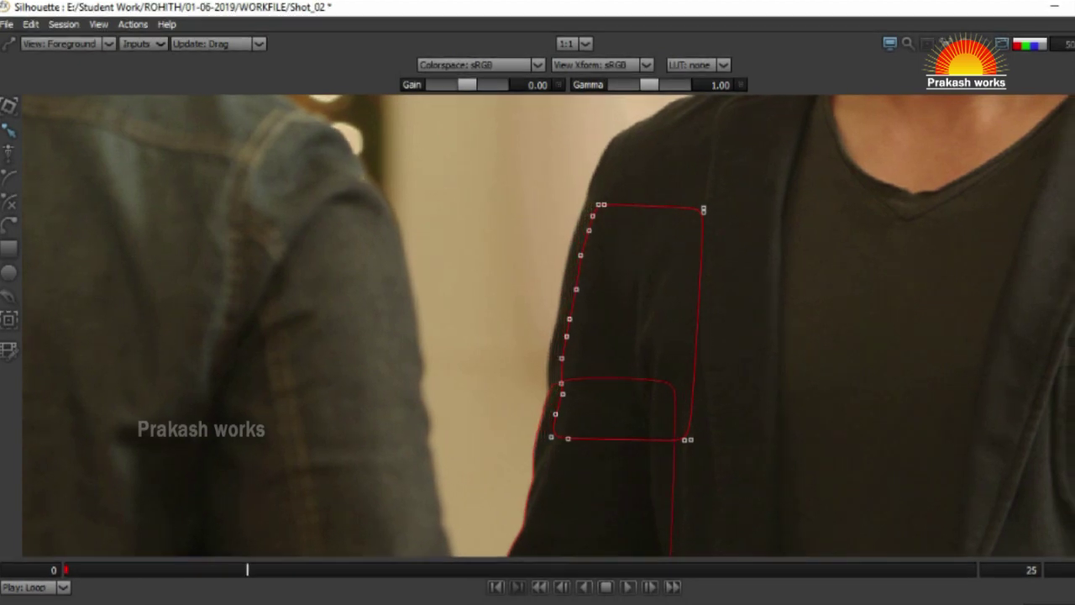
key(Left)
key(Left)
key(Left)
key(Left)
key(Left)
key(Left)
key(Left)
key(Left)
key(Left)
key(Left)
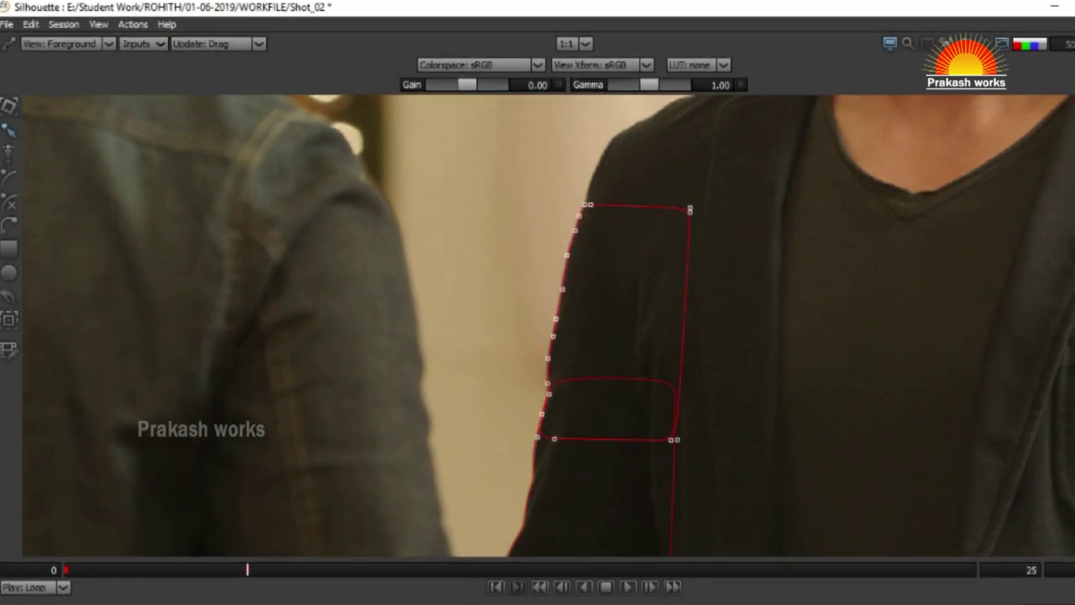
Shift the whole upper sleeve shape left to match the jacket edge at about frame 2
key(Left)
key(Left)
key(Left)
key(Right)
key(Left)
key(Left)
key(Left)
Shift the whole upper sleeve shape left at about frame 8 and check its fit in the preceding frames
key(Right)
key(Right)
key(Right)
key(Right)
key(Right)
key(Right)
key(Right)
key(Right)
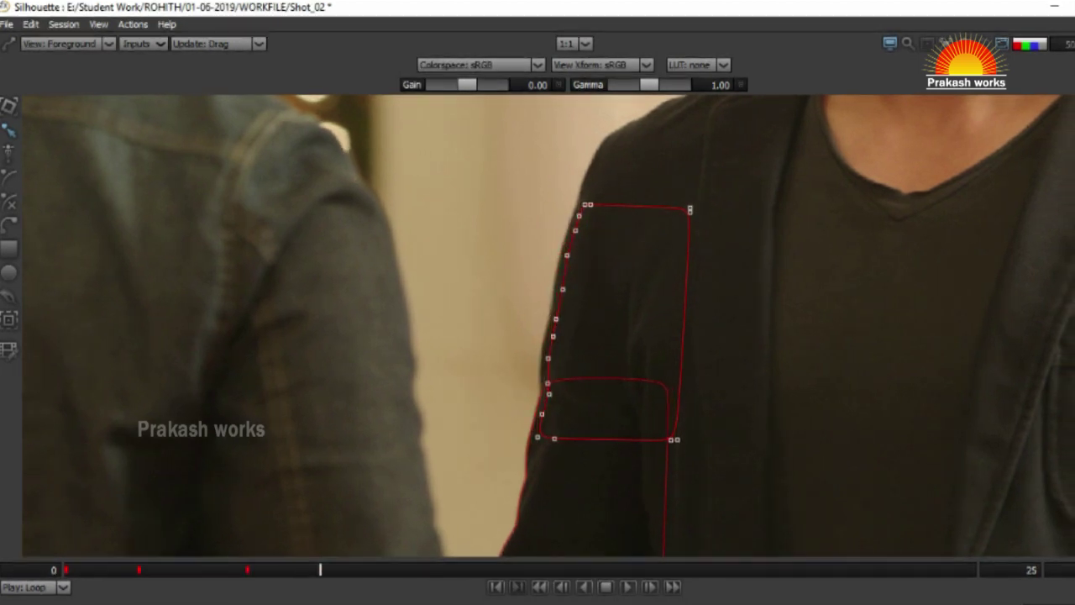
key(Left)
key(Left)
key(Left)
key(Right)
key(Right)
key(Right)
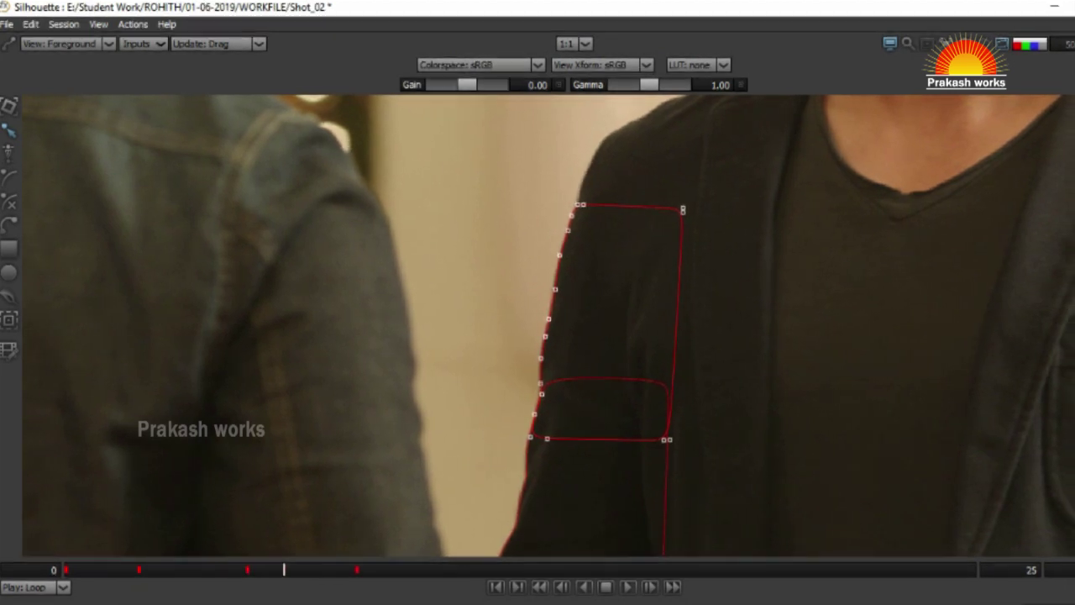
Shift the whole upper sleeve shape left onto the jacket edge at about frame 10 and check its fit in the surrounding frames
key(Left)
key(Left)
key(Left)
key(Right)
key(Right)
key(Right)
key(Right)
key(Right)
key(Right)
key(Right)
key(Right)
key(Left)
key(Left)
key(Left)
key(Left)
key(Left)
Adjust the whole upper sleeve shape's position on the jacket edge at about frame 9 and check the following frames
key(Right)
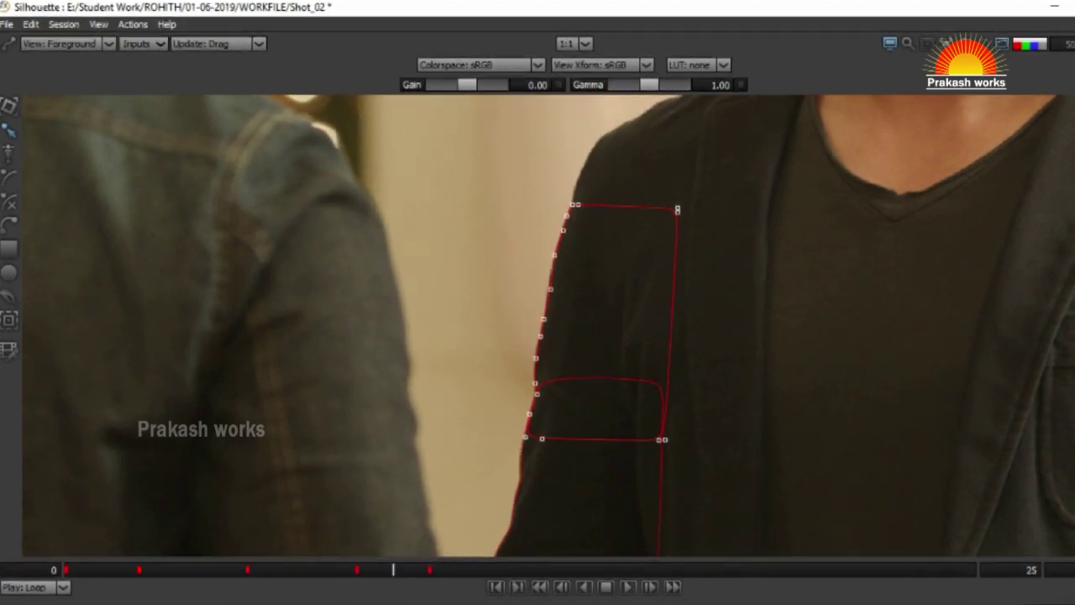
key(Right)
key(Right)
key(Right)
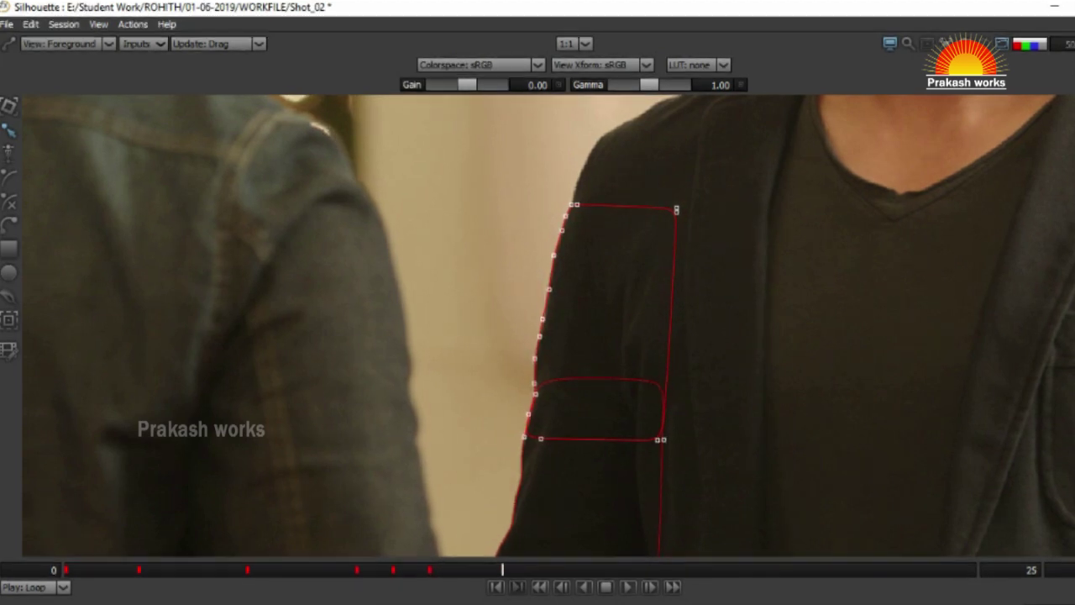
Shift the whole upper sleeve shape right to match the jacket edge at about frame 21
key(Right)
key(Right)
key(Right)
key(Right)
key(Right)
key(Right)
key(Right)
key(Right)
key(Right)
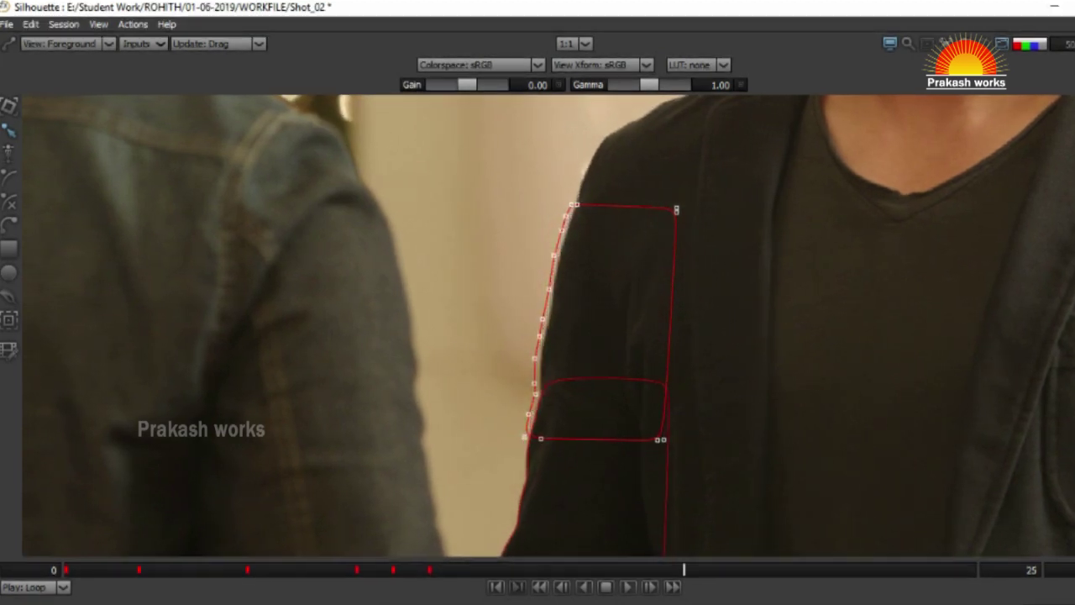
key(shift+Right)
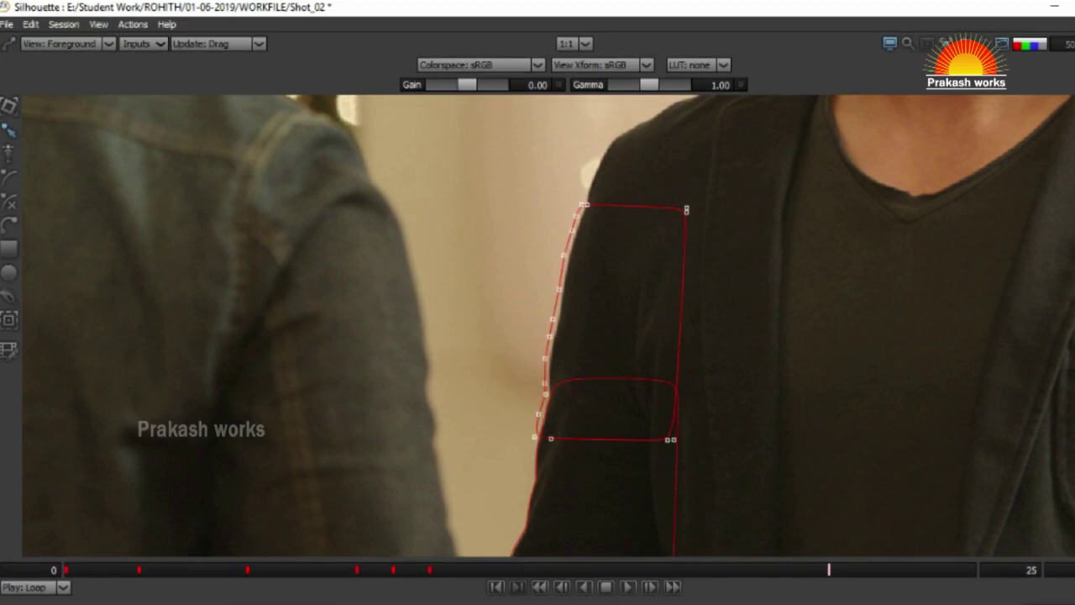
Shift the whole upper sleeve shape slightly left onto the jacket edge at about frame 18
key(Left)
key(Left)
key(Left)
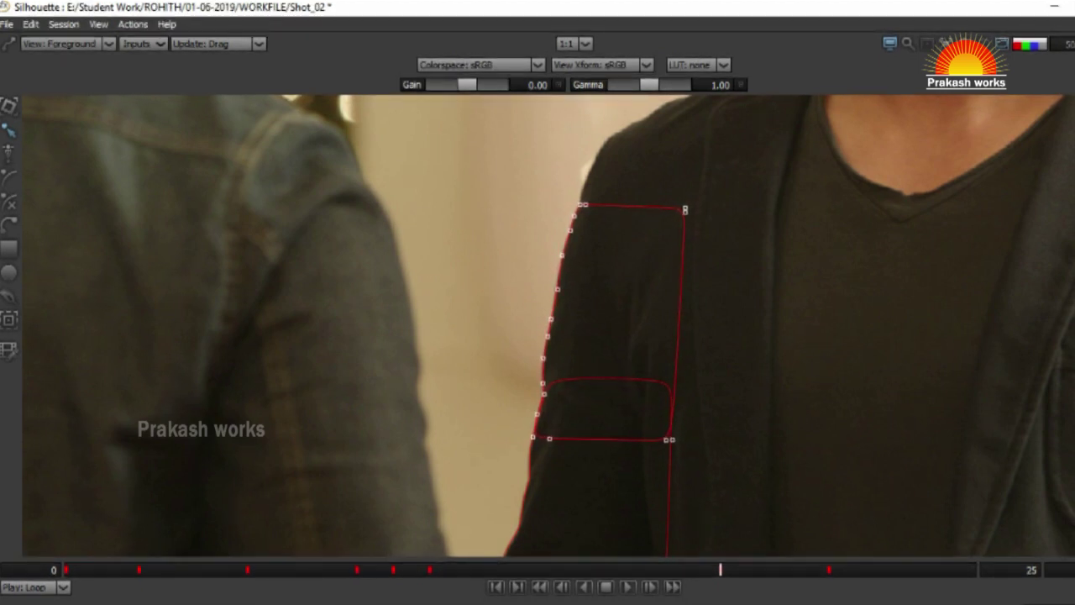
Shift the whole upper sleeve shape slightly left to match the jacket edge at about frame 15
key(Left)
key(Left)
key(Left)
key(Left)
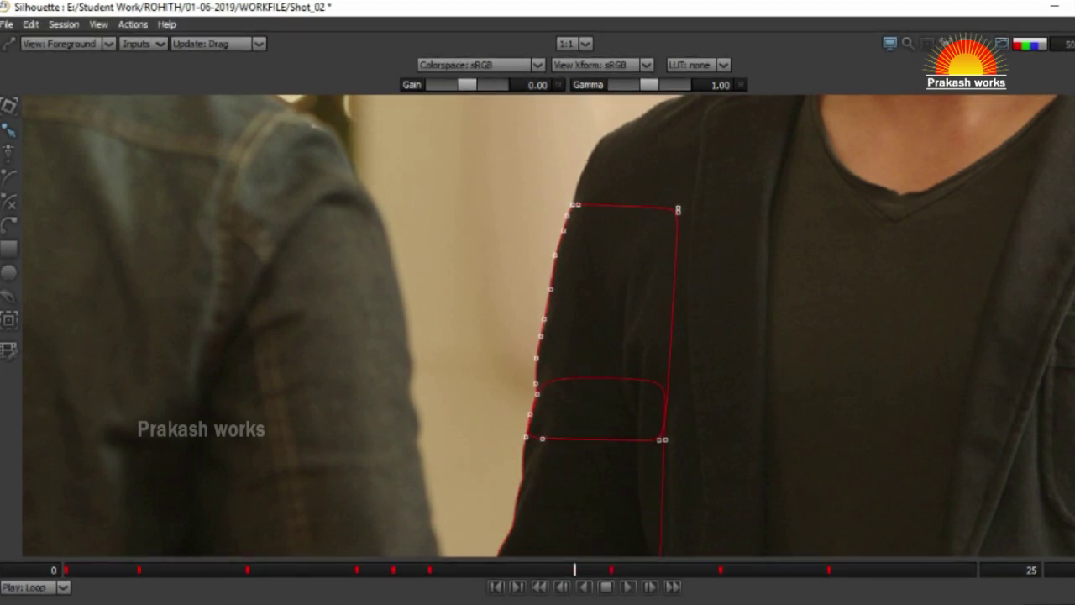
Examine how closely the upper sleeve shape follows the jacket edge between about frames 12 and 15
key(z)
key(z)
key(z)
key(z)
key(z)
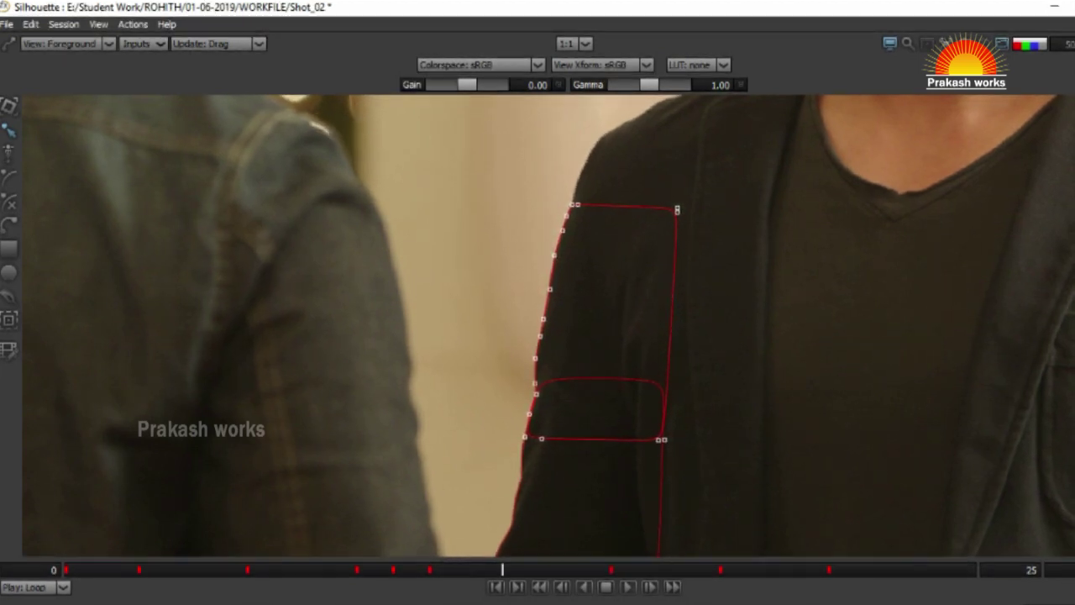
key(x)
key(x)
key(x)
key(x)
key(x)
key(x)
key(x)
key(x)
key(x)
key(x)
key(x)
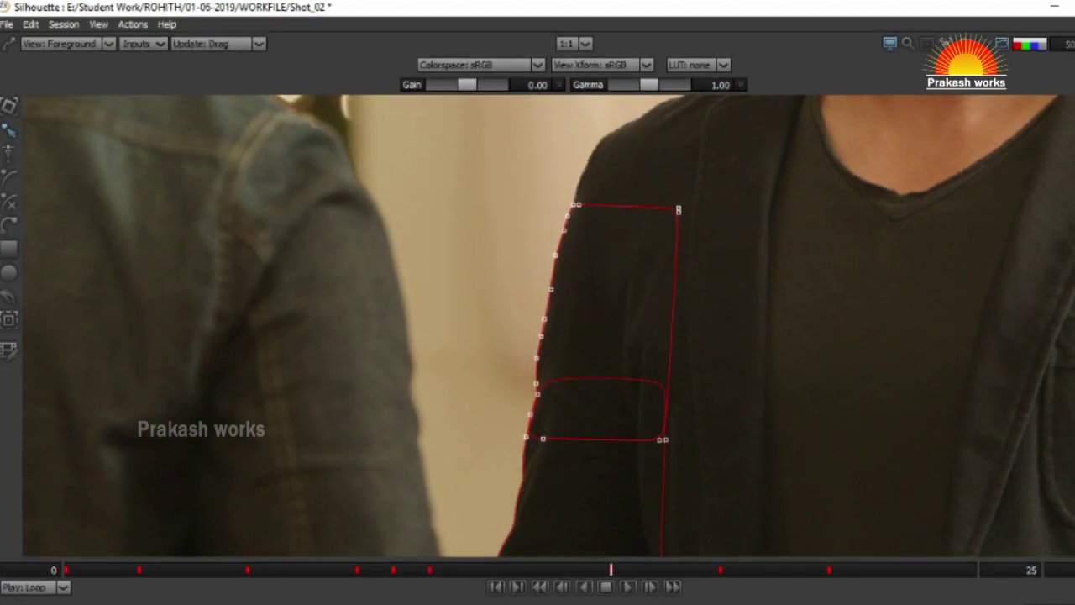
Shift the whole upper sleeve shape right onto the jacket edge at frame 25 and check its fit in the preceding frames
key(Right)
key(Right)
key(Right)
key(Right)
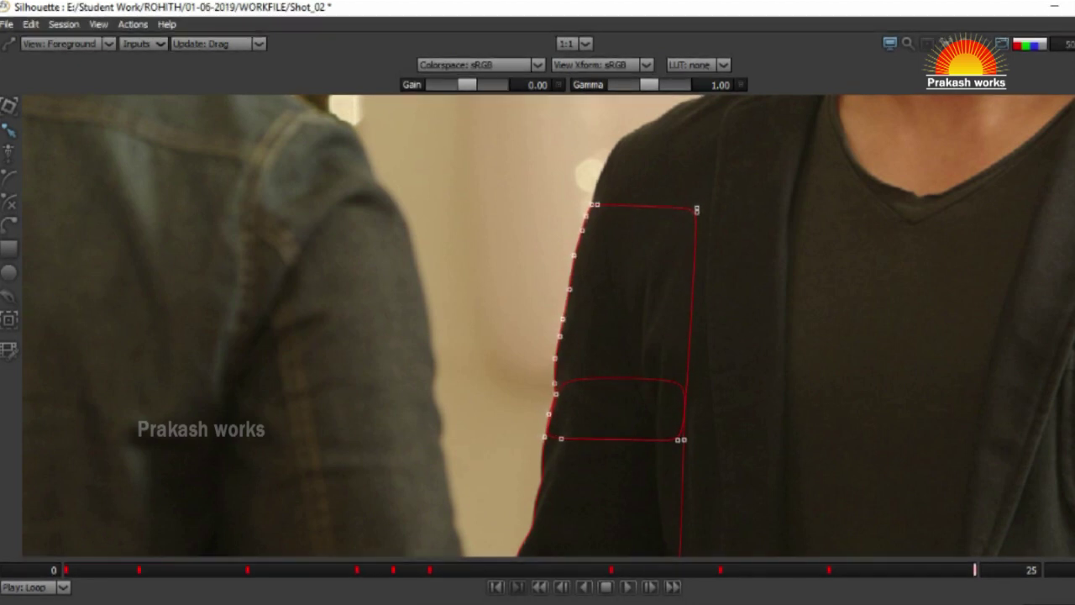
key(z)
key(z)
key(z)
key(z)
key(z)
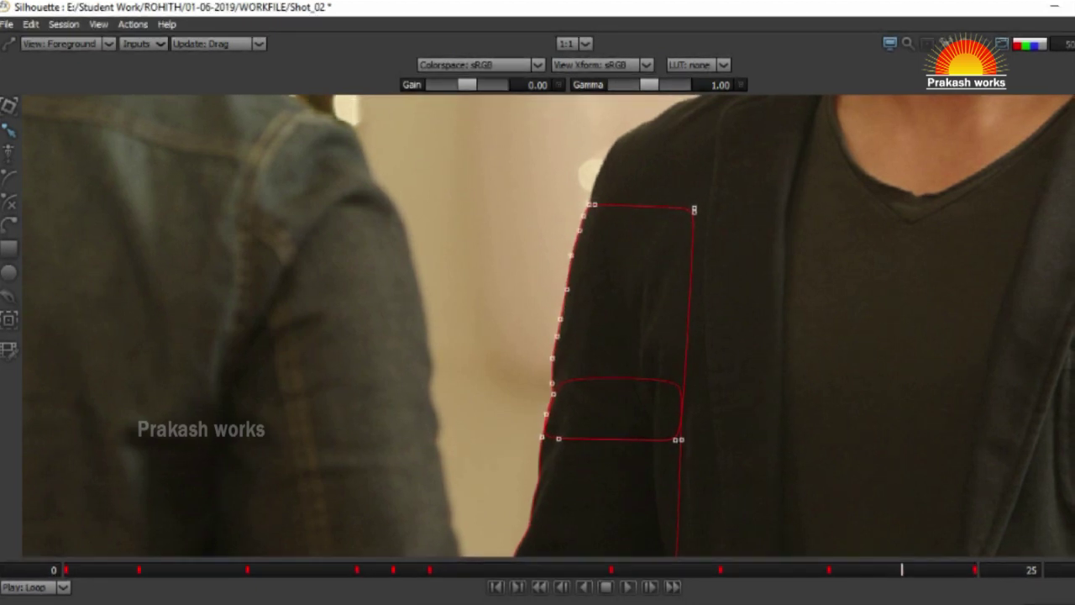
Review the fit of both sleeve shapes against the jacket edge back and forth from frame 0 to frame 25
scroll(586, 228, down, 6)
drag(975, 571, 67, 571)
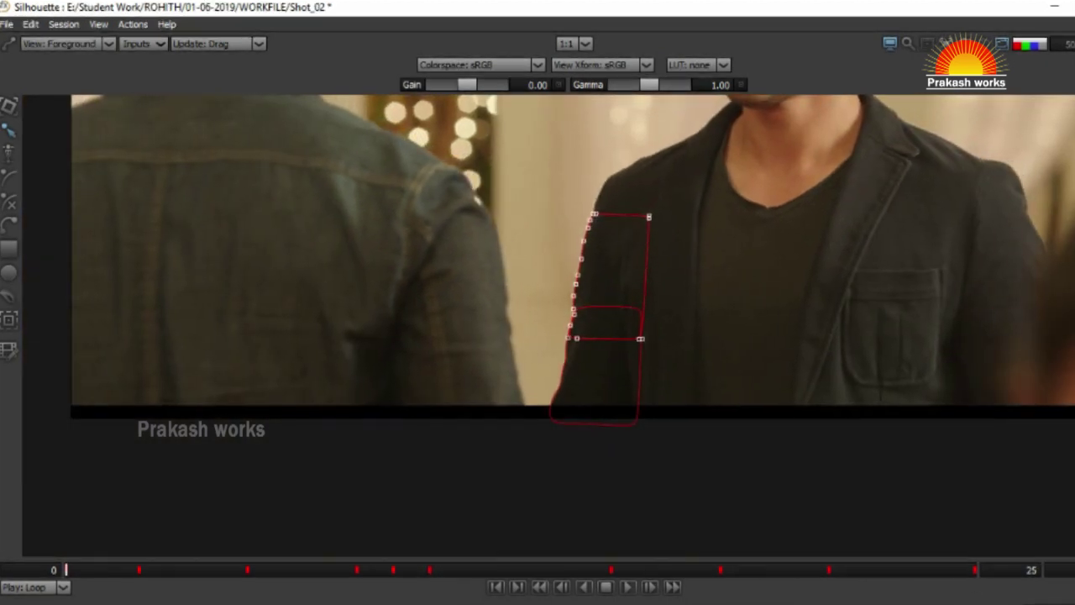
key(Right)
key(Right)
key(Right)
key(Right)
key(Right)
key(Right)
key(Right)
key(Right)
key(Right)
key(Right)
key(Right)
key(Right)
key(Right)
key(Right)
key(Right)
key(Right)
key(Right)
key(Right)
key(Right)
key(Right)
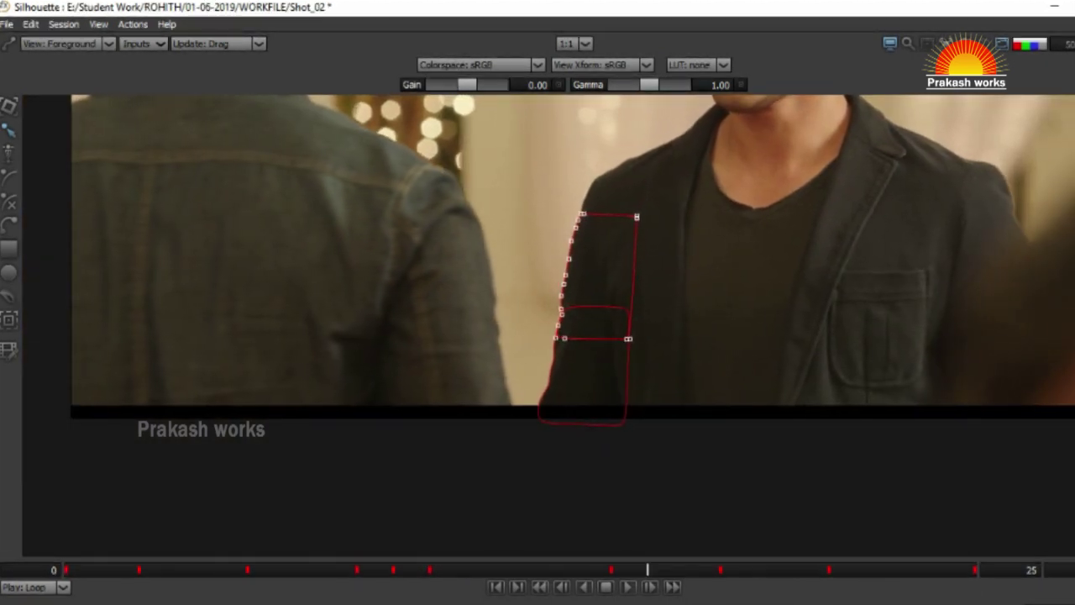
key(Right)
key(Left)
key(Left)
key(Left)
key(Left)
key(Left)
key(Left)
key(Left)
key(Left)
key(Left)
key(Left)
key(Left)
key(Left)
key(Left)
key(Left)
key(Left)
key(Left)
key(Left)
key(Left)
key(Left)
key(Left)
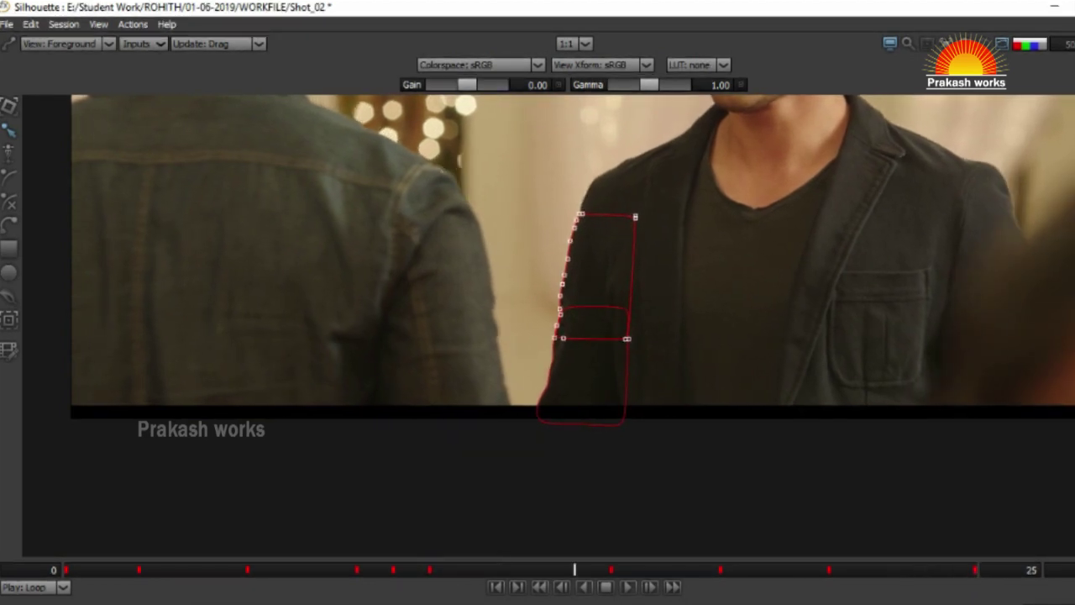
key(Right)
key(Right)
key(Right)
key(Right)
key(Right)
key(Right)
key(Right)
key(Right)
key(Right)
key(Right)
key(Right)
key(Right)
key(Right)
key(Right)
key(Right)
key(Right)
key(Right)
key(Right)
key(Right)
key(Right)
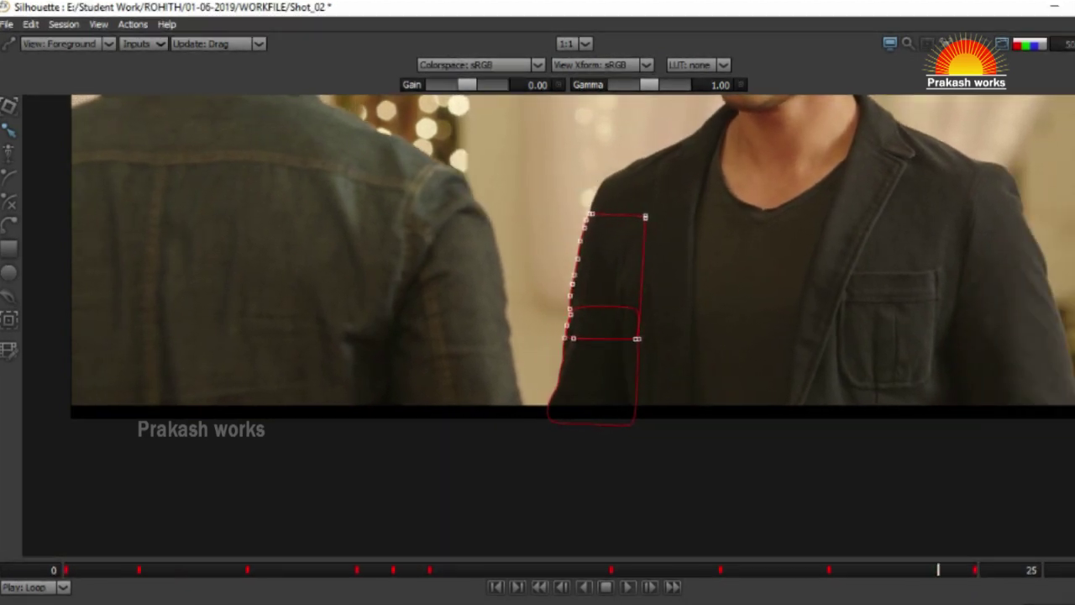
key(Left)
key(Left)
key(Left)
key(Left)
key(Left)
key(Left)
key(Left)
key(Left)
key(Left)
key(Left)
key(Left)
key(Left)
key(Left)
key(Left)
key(Left)
key(Left)
key(Left)
key(Left)
key(Left)
key(Left)
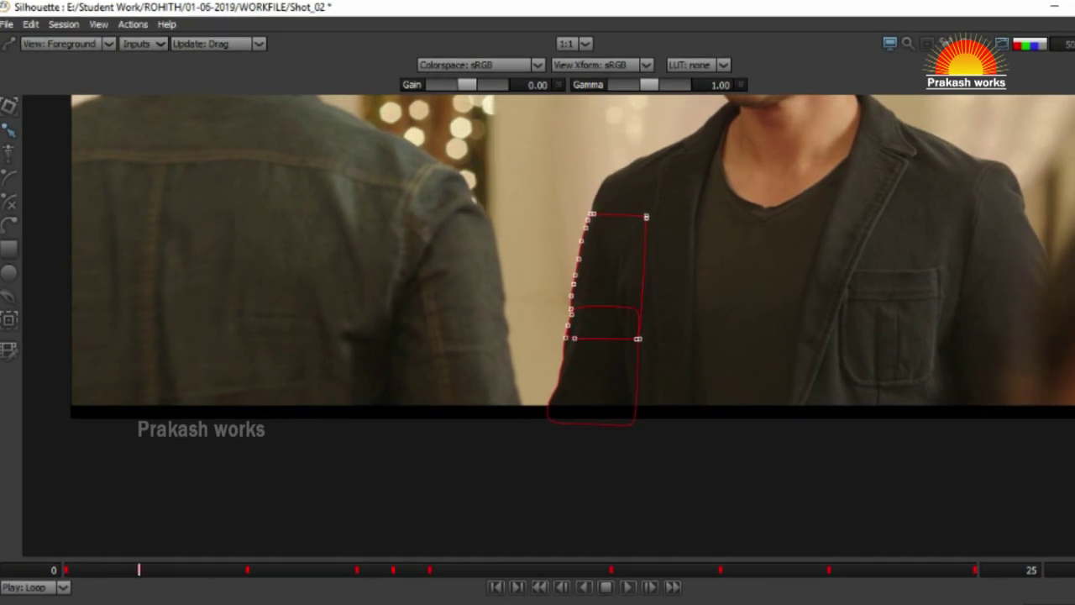
Check frame by frame how both sleeve shapes follow the jacket edge from frame 2 to about frame 24 and back to frame 0
key(x)
key(x)
key(x)
key(x)
key(x)
key(x)
key(x)
key(x)
key(x)
key(x)
key(x)
key(x)
key(x)
key(x)
key(x)
key(x)
key(x)
key(x)
key(x)
key(x)
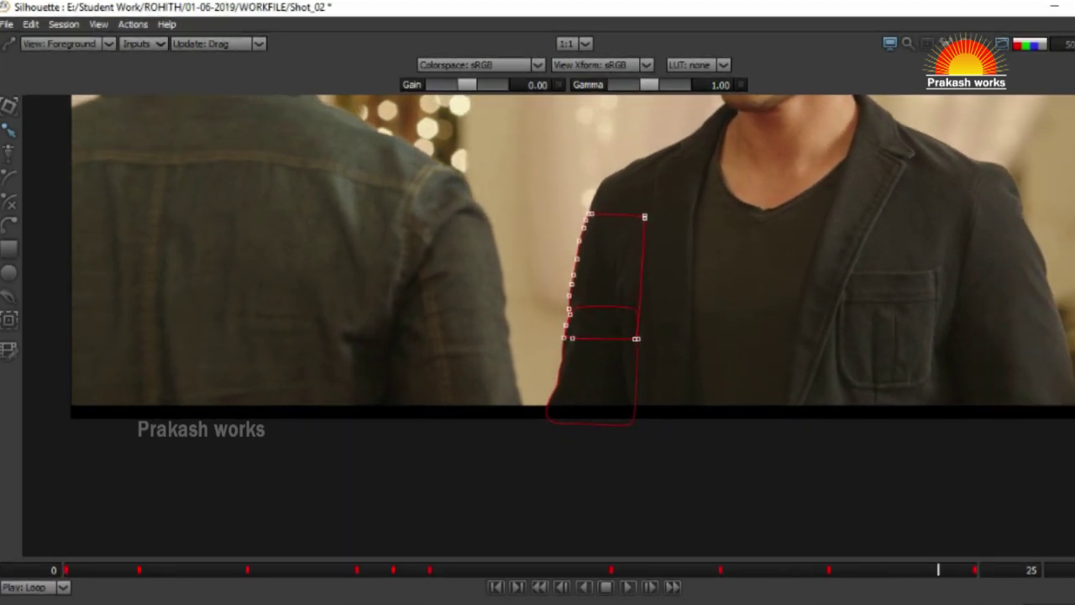
key(z)
key(z)
key(z)
key(z)
key(z)
key(z)
key(z)
key(z)
key(z)
key(z)
key(z)
key(z)
key(z)
key(z)
key(z)
key(z)
key(z)
key(z)
key(z)
key(z)
key(z)
key(z)
key(z)
key(z)
Deselect the upper sleeve shape and play the shot from frame 0 to check both sleeve shapes in motion, returning to the first frame
drag(588, 277, 370, 404)
click(323, 433)
drag(324, 433, 264, 454)
scroll(273, 445, down, 2)
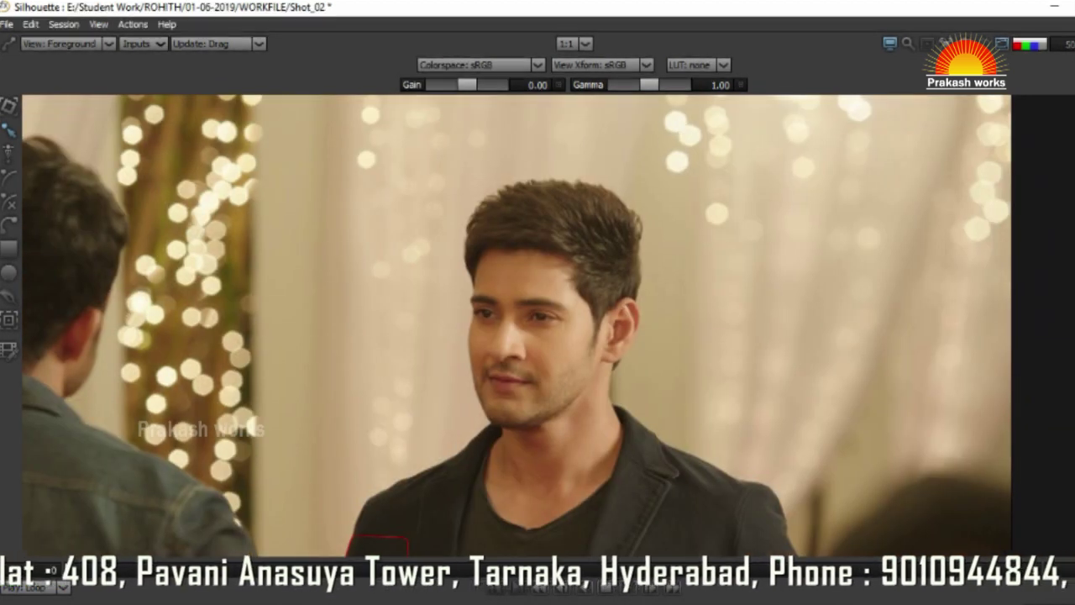
scroll(564, 269, down, 2)
drag(407, 161, 675, 308)
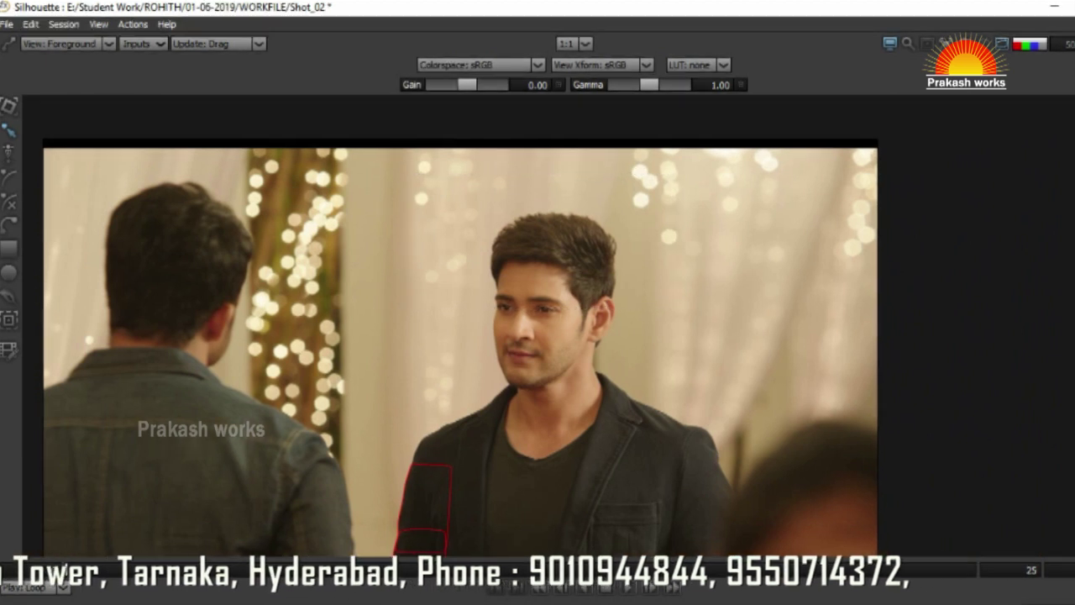
drag(442, 165, 736, 210)
drag(328, 327, 416, 574)
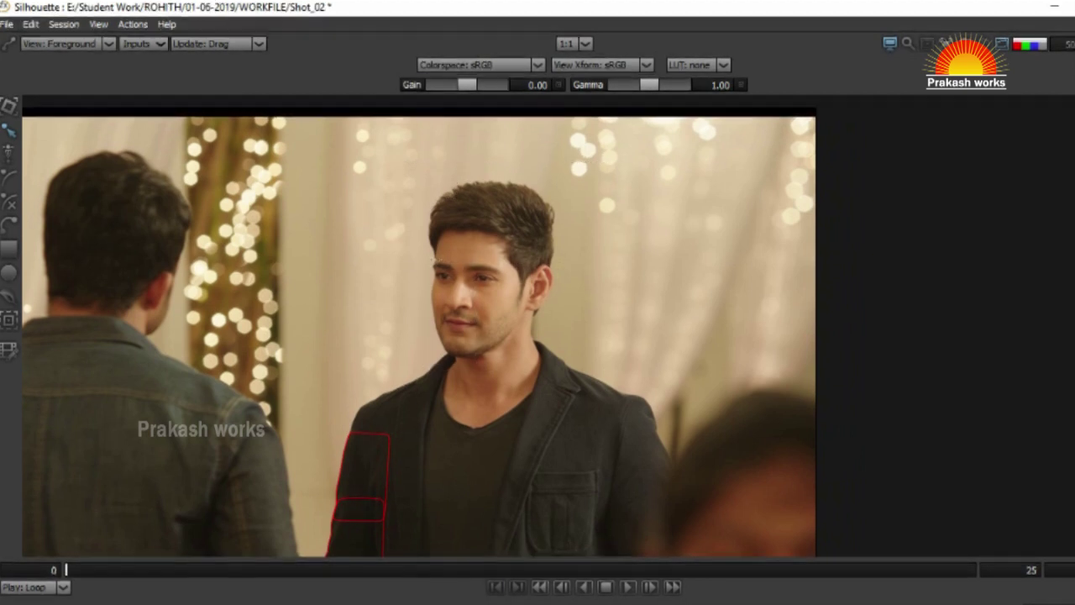
drag(534, 257, 503, 226)
drag(603, 231, 702, 374)
drag(602, 374, 480, 527)
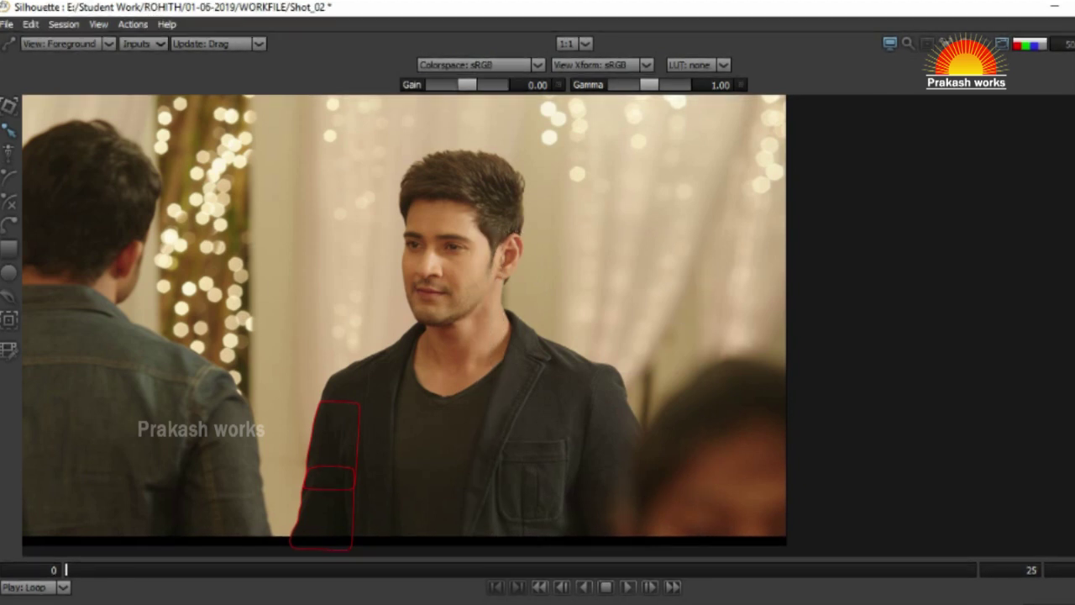
key(l)
key(space)
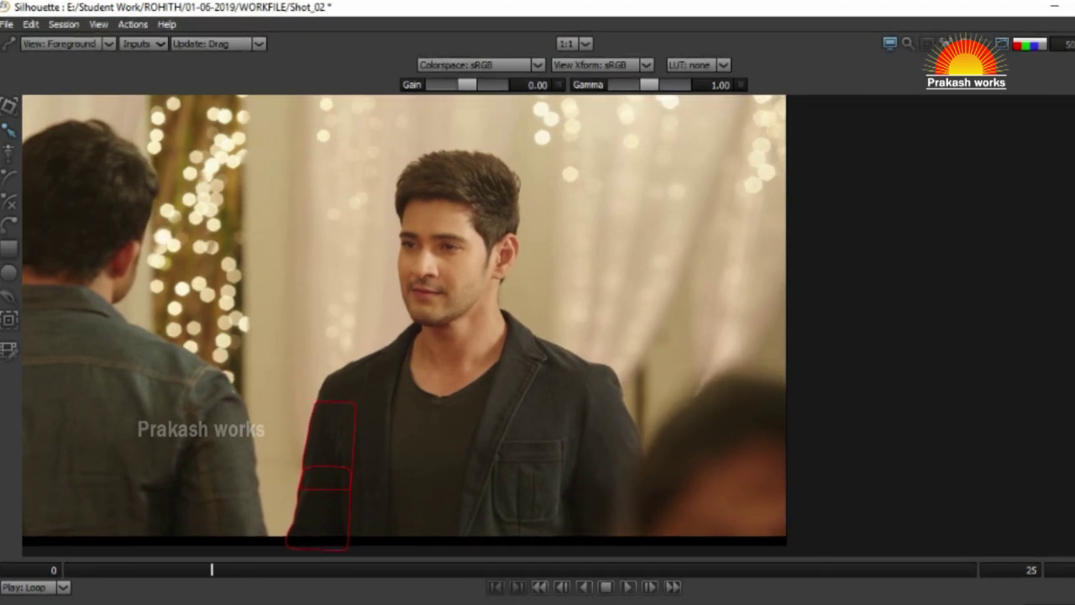
key(Home)
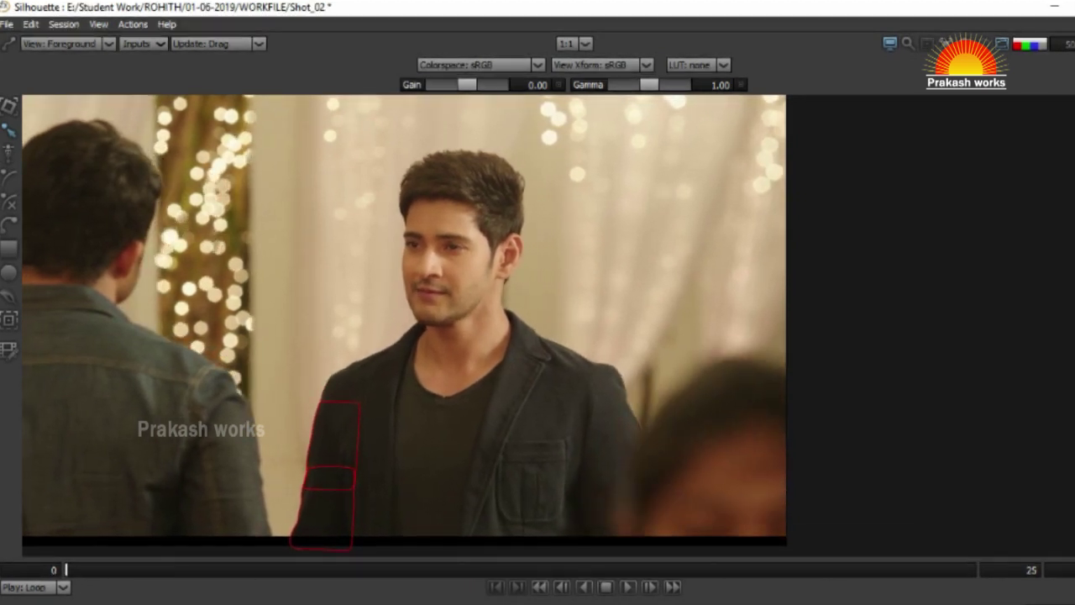